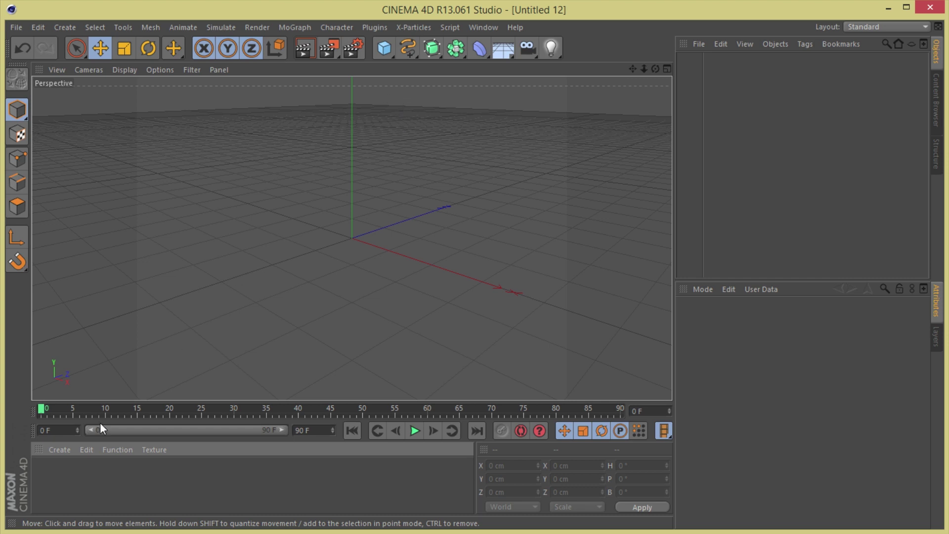
Copy the RayConnector and SplineNoiseDeformer folders from the plugins folder inside abstract lines tutorial resources
mouse_move(74, 532)
left_click(35, 513)
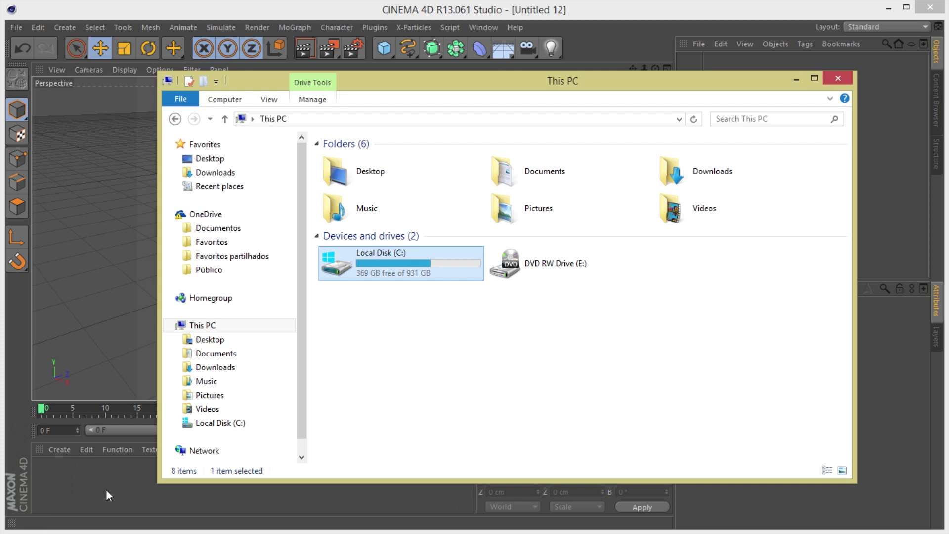
left_click(120, 516)
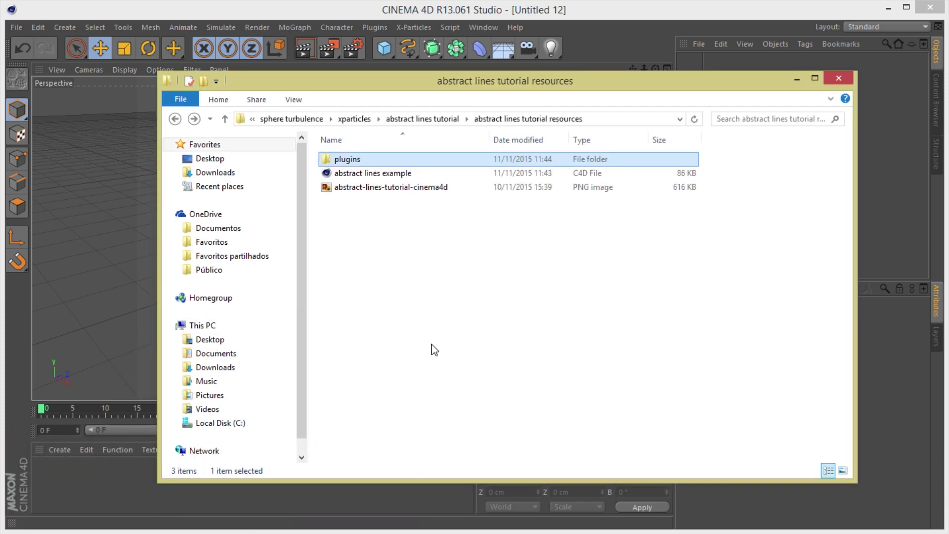
left_click(382, 174)
double_click(378, 160)
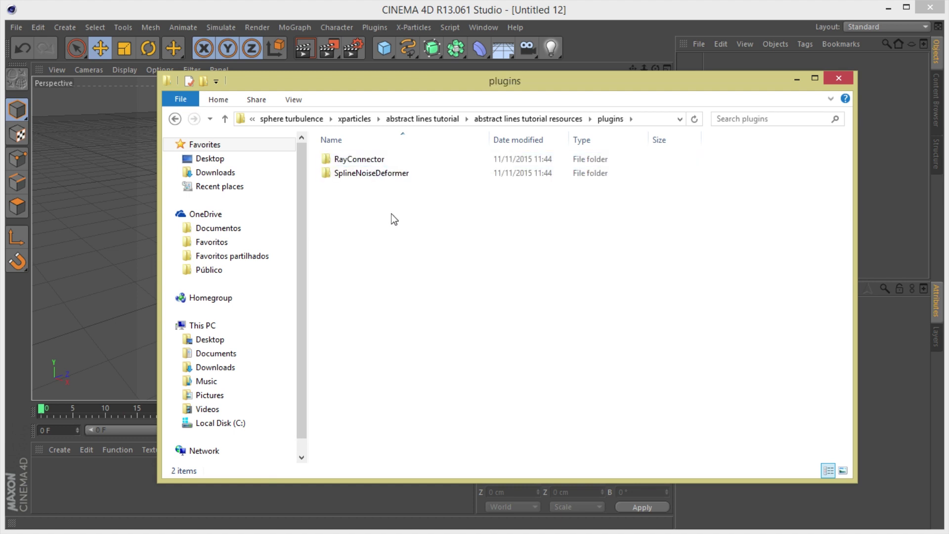
left_click(375, 160)
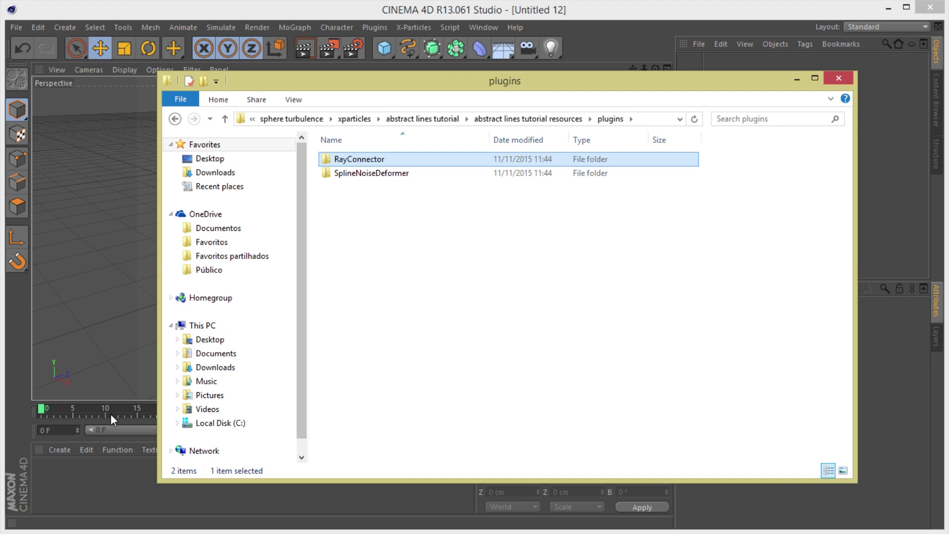
left_click_drag(340, 192, 375, 160)
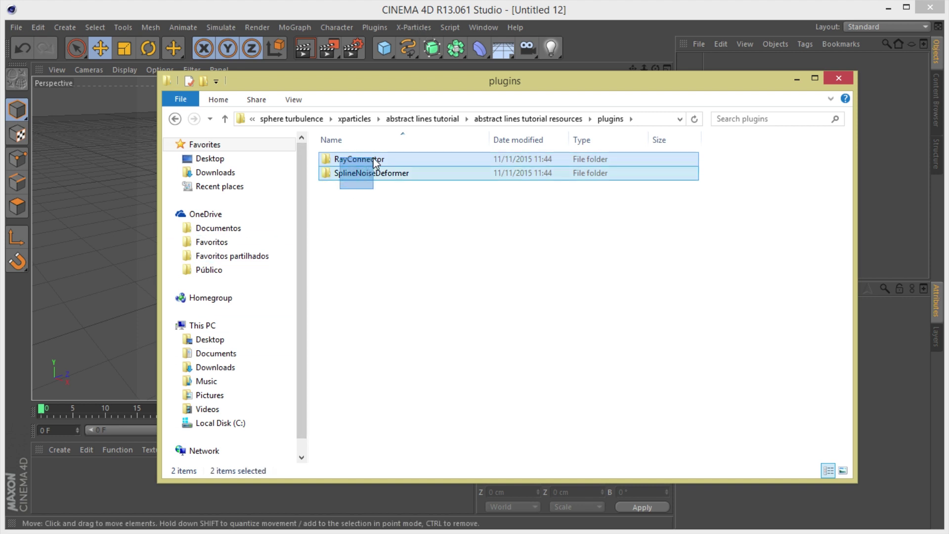
right_click(357, 164)
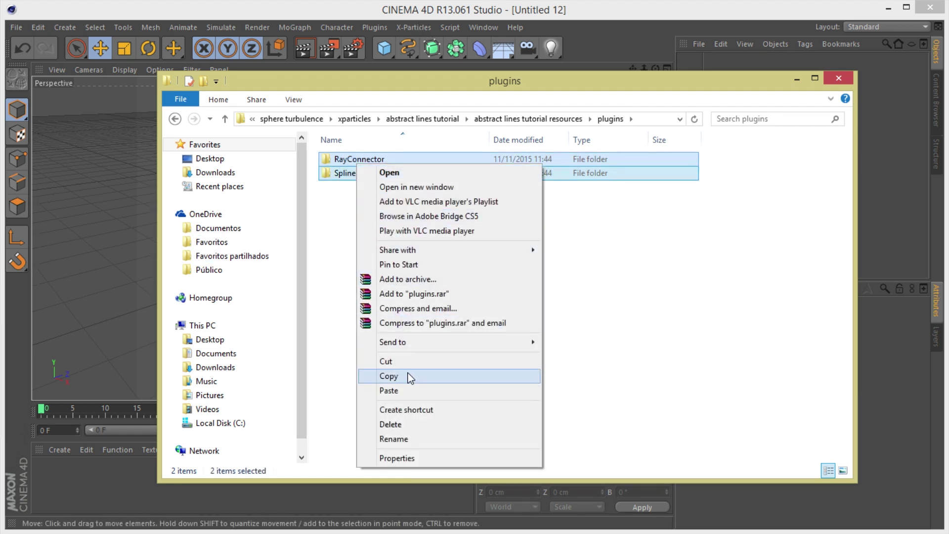
left_click(408, 374)
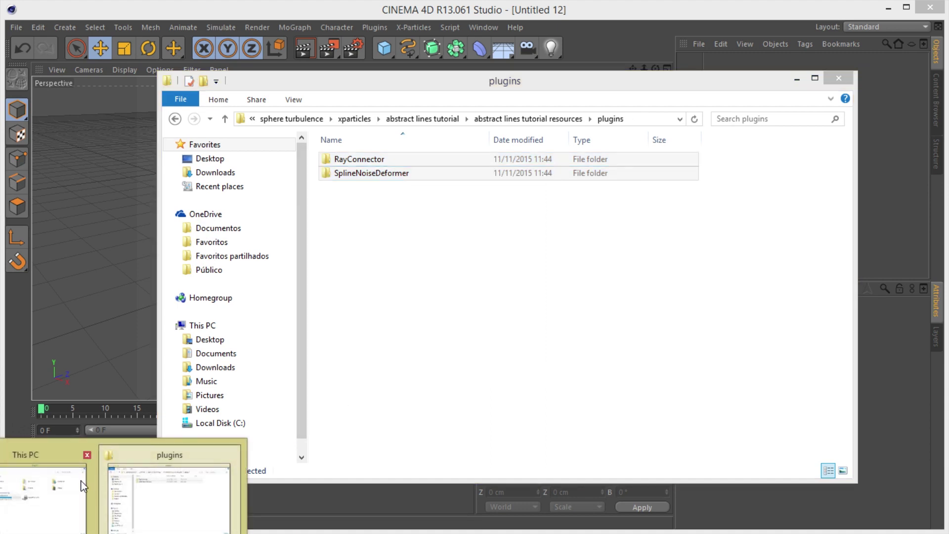
Browse to C:\Program Files\MAXON\CINEMA 4D R13\plugins to examine the installed plugin folders, and return to Cinema 4D
left_click(102, 472)
double_click(389, 262)
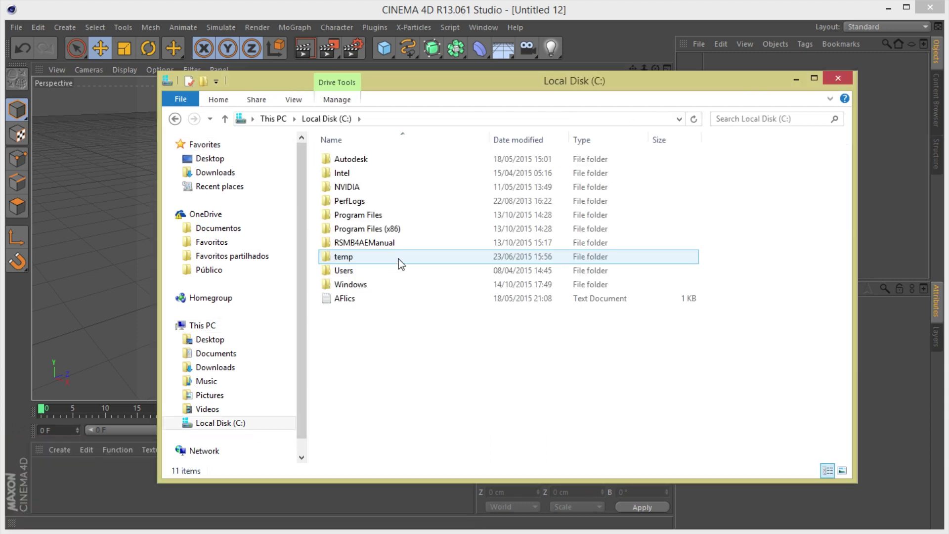
double_click(364, 214)
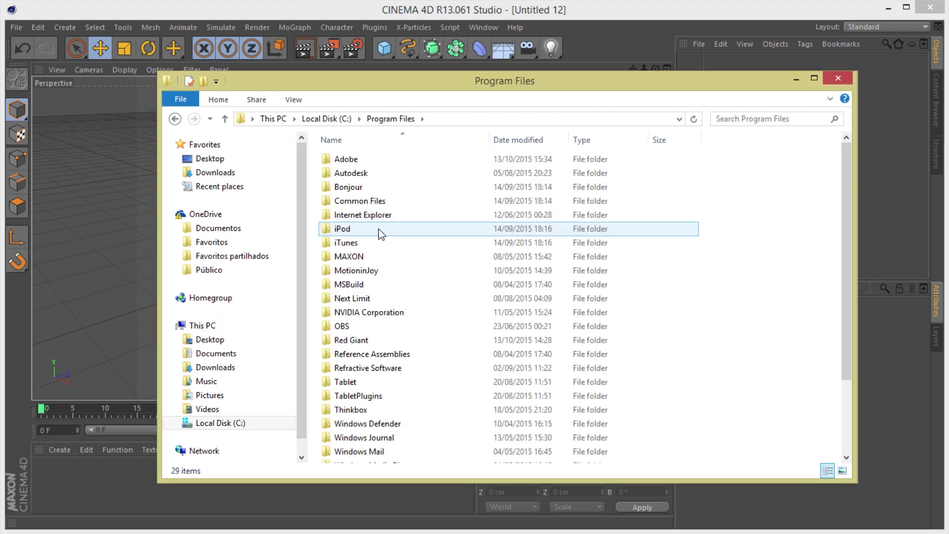
double_click(372, 256)
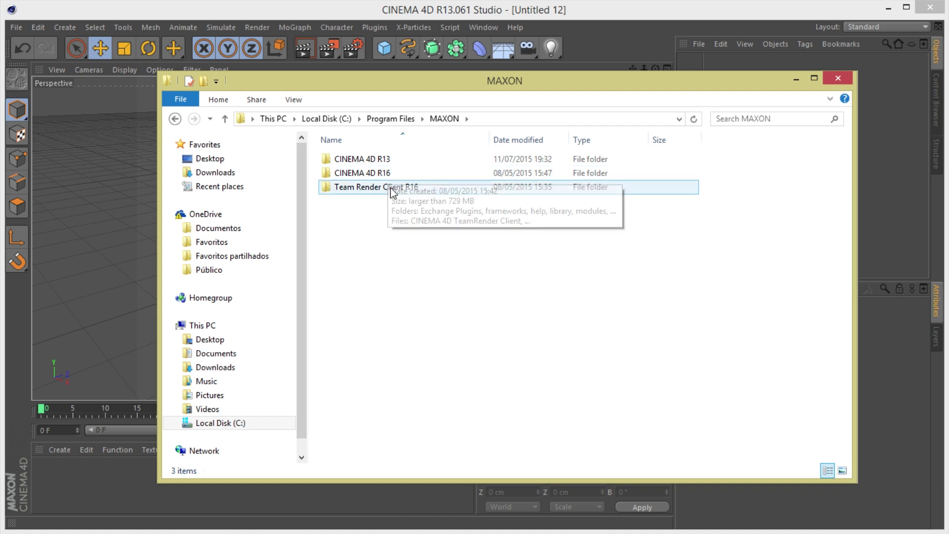
double_click(375, 160)
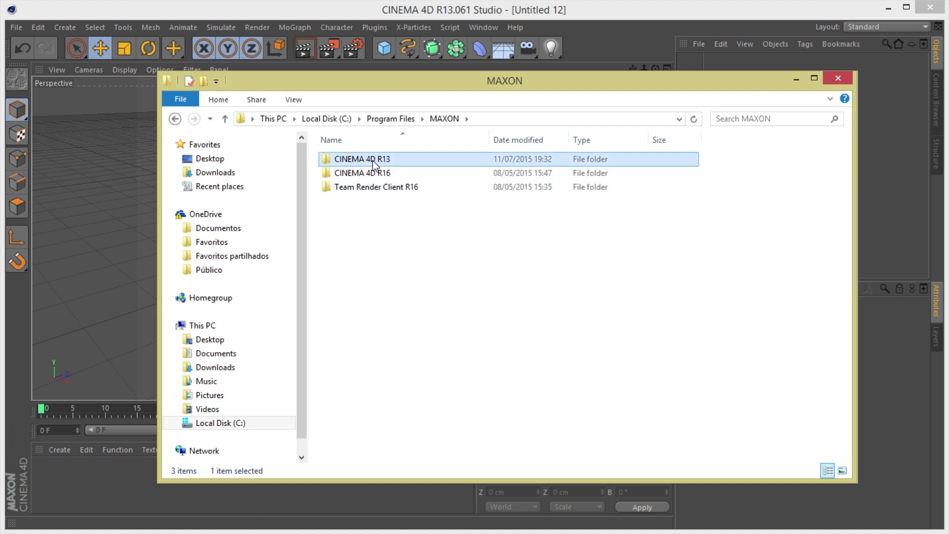
double_click(368, 228)
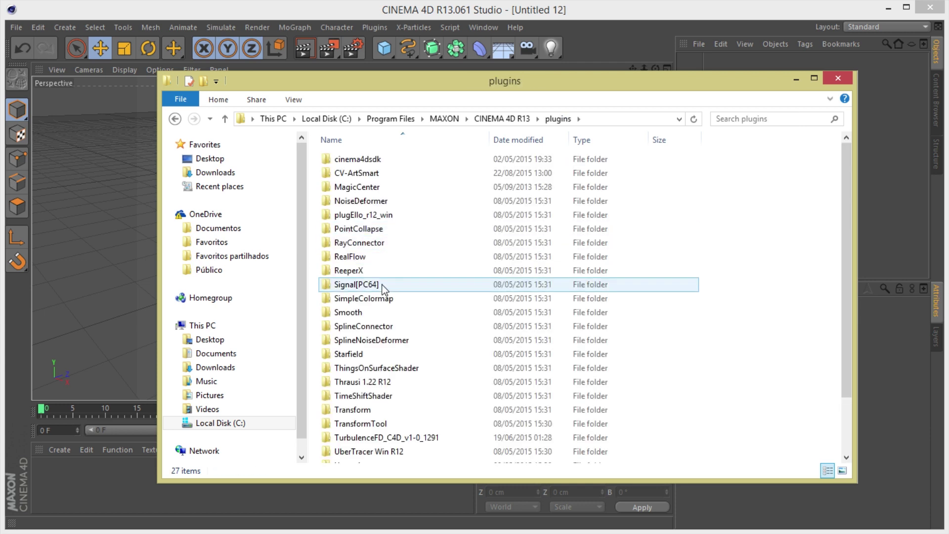
scroll(702, 305, "down", 2)
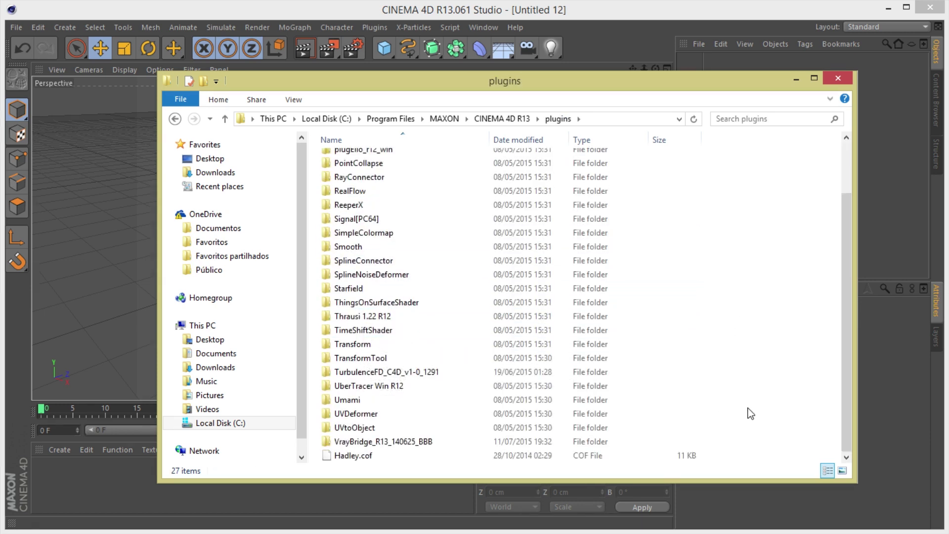
left_click(796, 80)
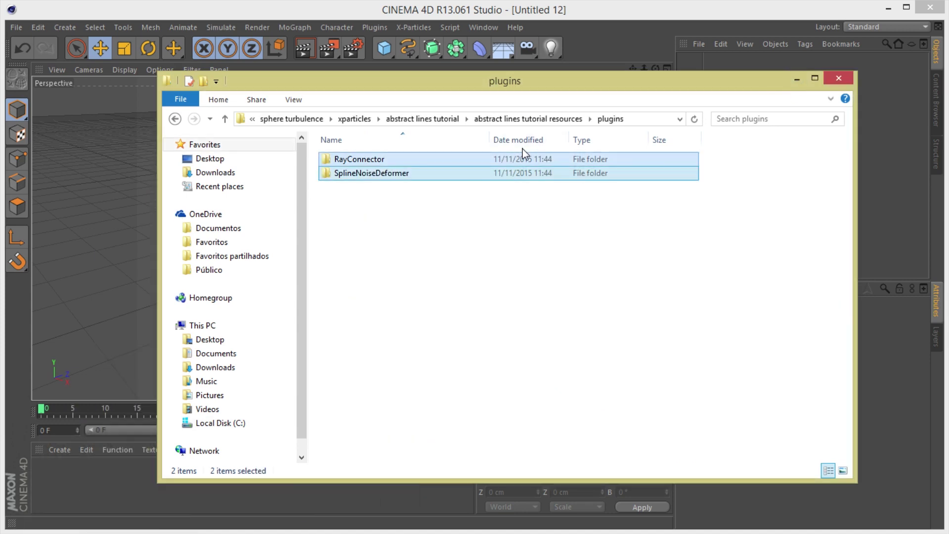
left_click(796, 80)
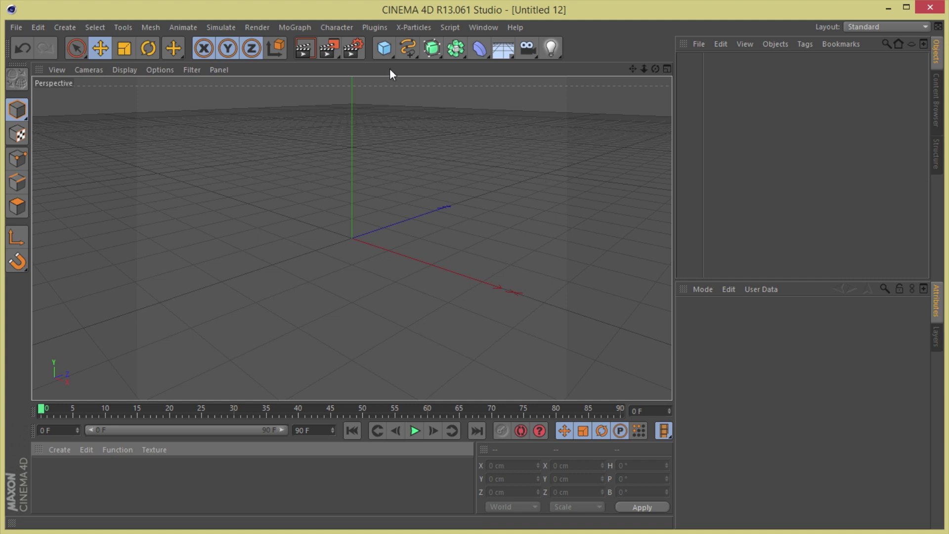
Create an X-Particles System object and add the basic setup to it
left_click(414, 28)
left_click(425, 61)
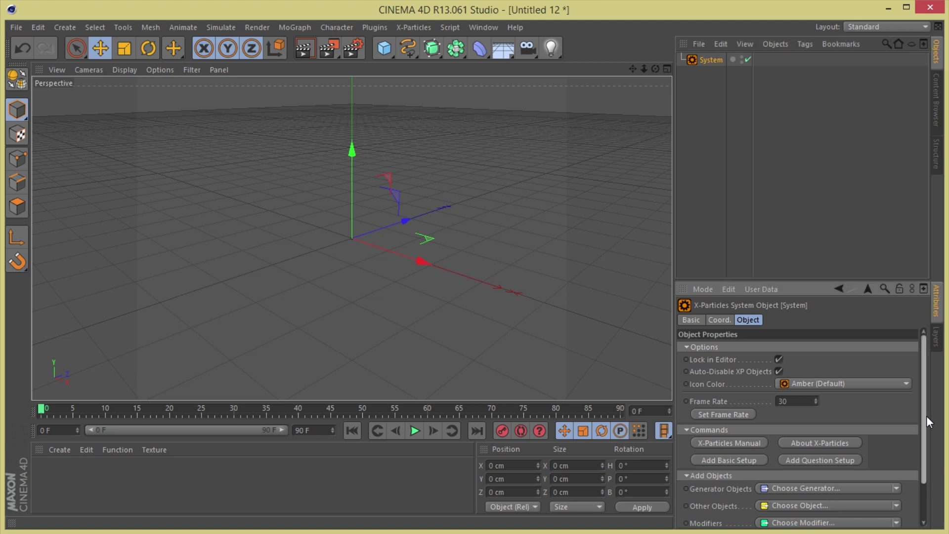
left_click_drag(925, 416, 926, 449)
left_click(747, 420)
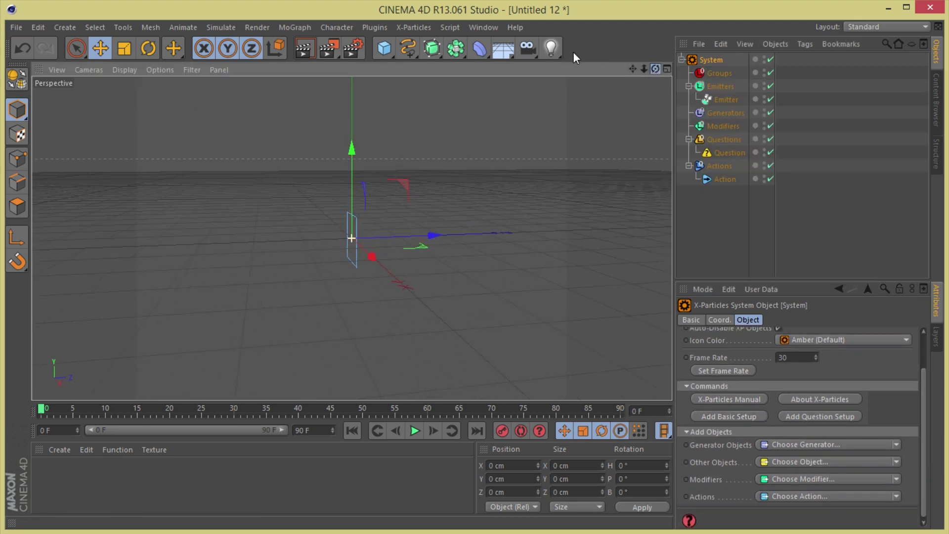
Play the particle emission briefly, return to the first frame and view the emitter from the side
left_click(414, 430)
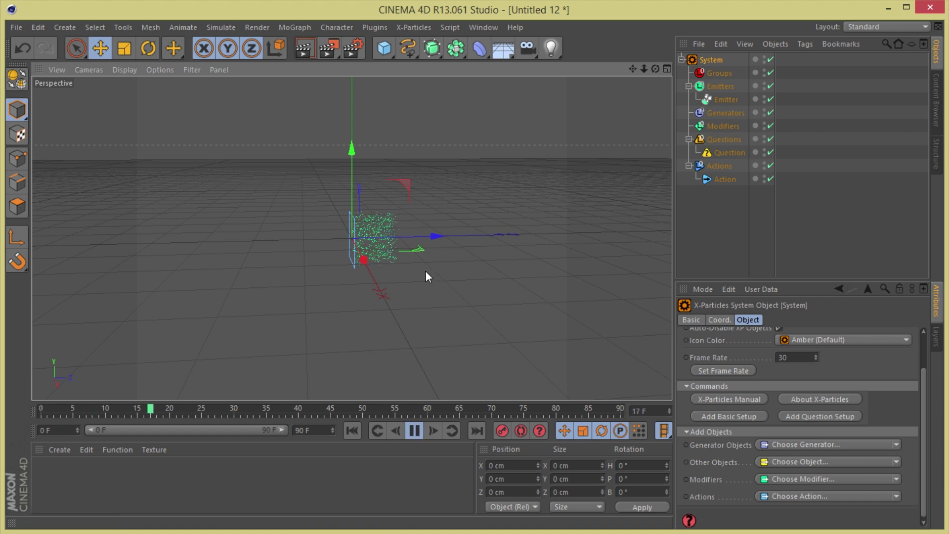
left_click(415, 431)
left_click(352, 431)
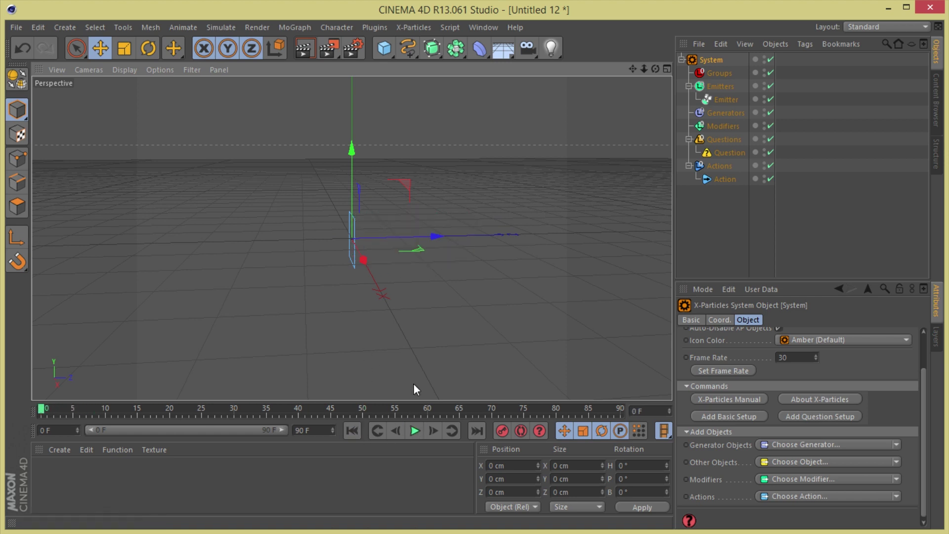
left_click_drag(652, 70, 621, 87)
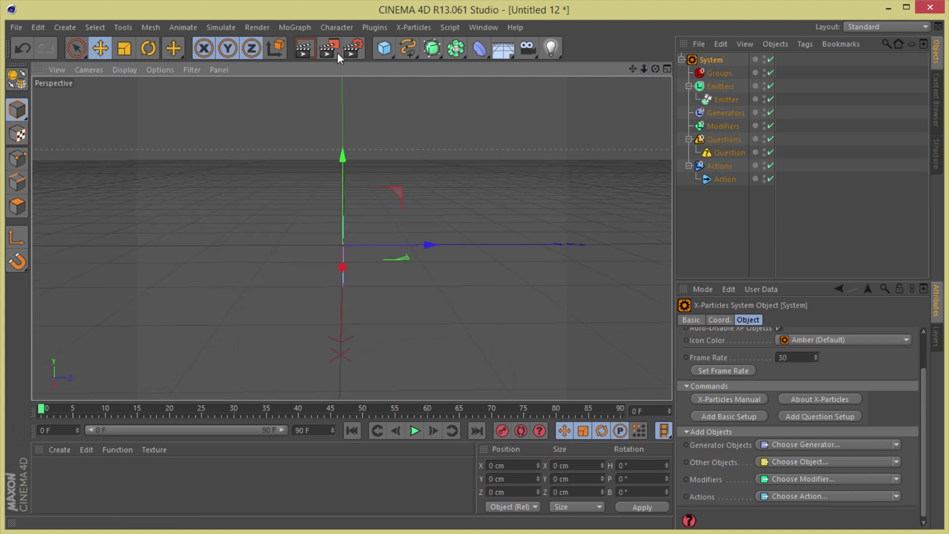
Rename the All particle group in the Thinking Particles settings as "lines particles"
left_click(231, 27)
mouse_move(233, 91)
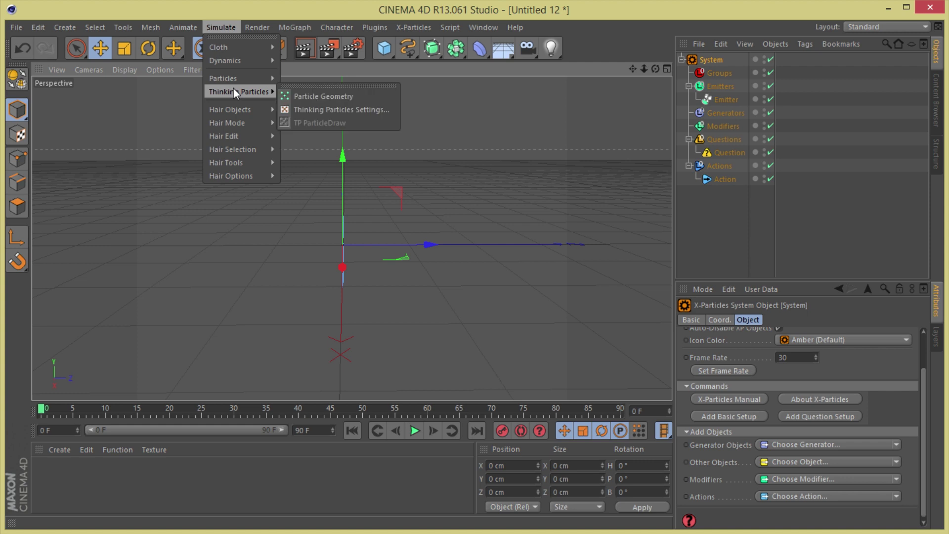
left_click(311, 110)
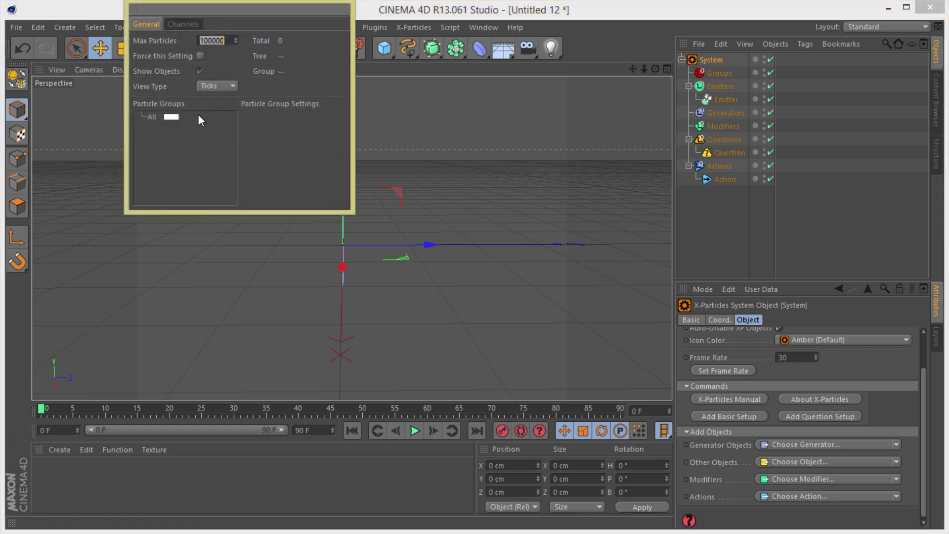
left_click(152, 117)
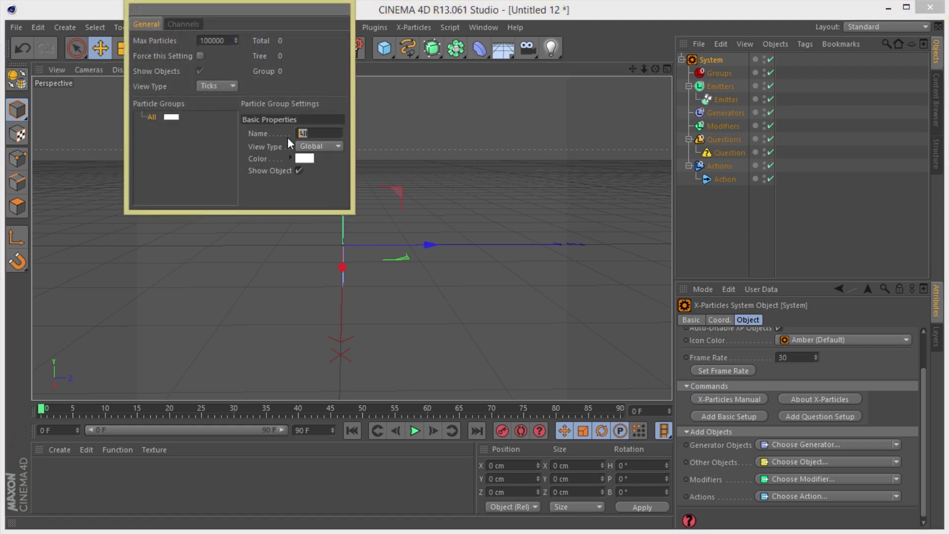
type("lines particles")
key("Return")
left_click(184, 164)
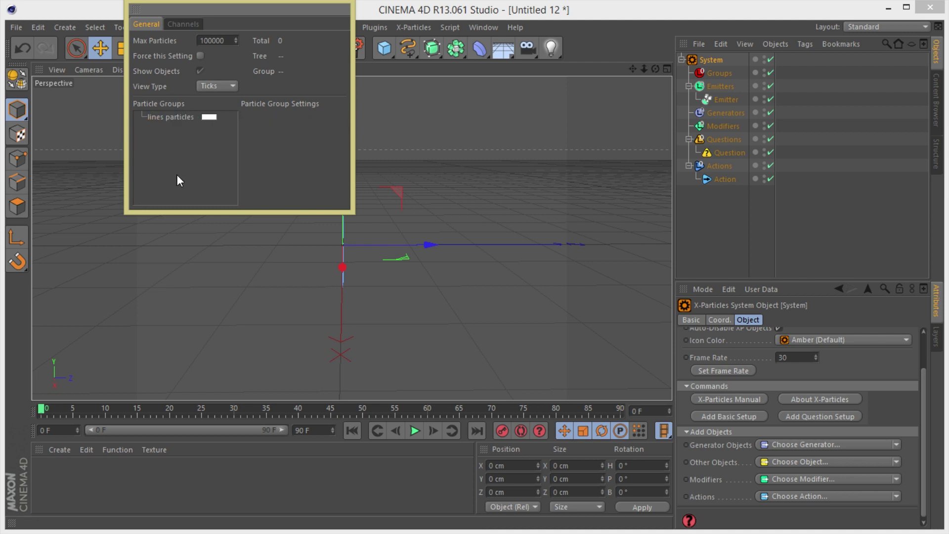
Set the lines particles group's color to bright blue with hue 200°, saturation 100% and value about 98%
left_click(209, 117)
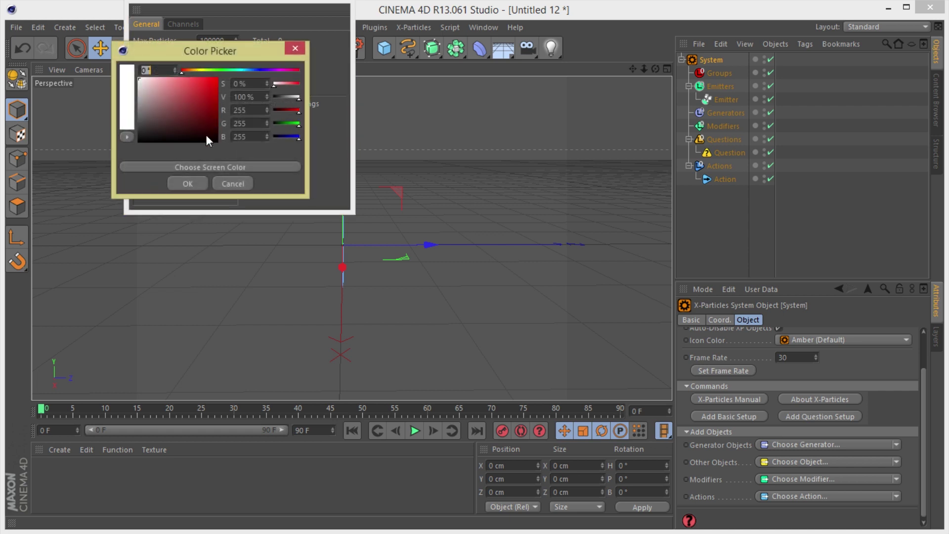
left_click(248, 70)
left_click_drag(212, 86, 222, 78)
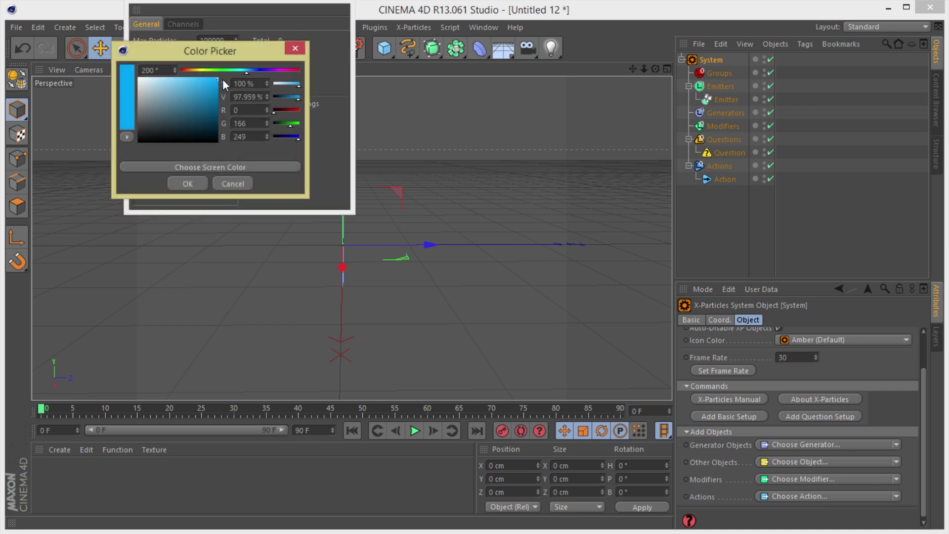
left_click(182, 182)
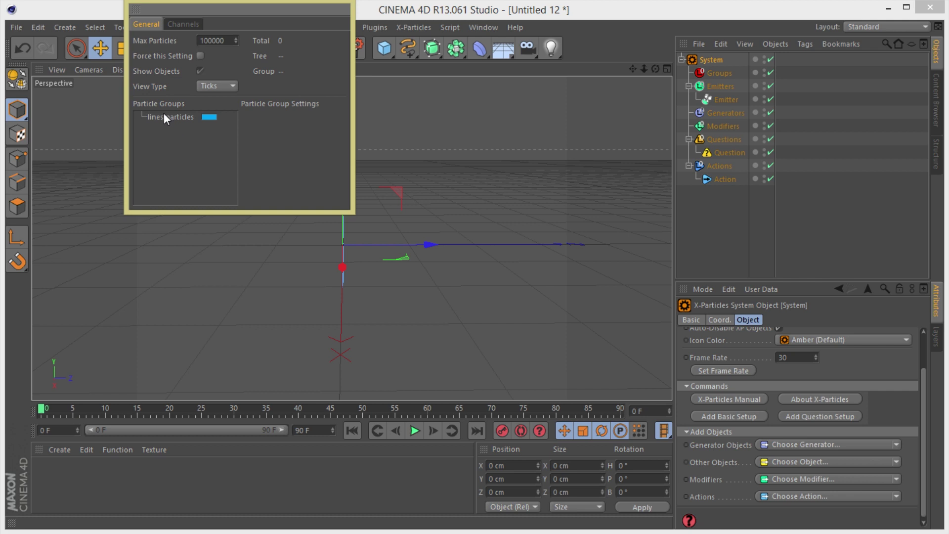
Make the Emitter generate Thinking Particles and assign the lines particles group as its TP group
left_click(725, 99)
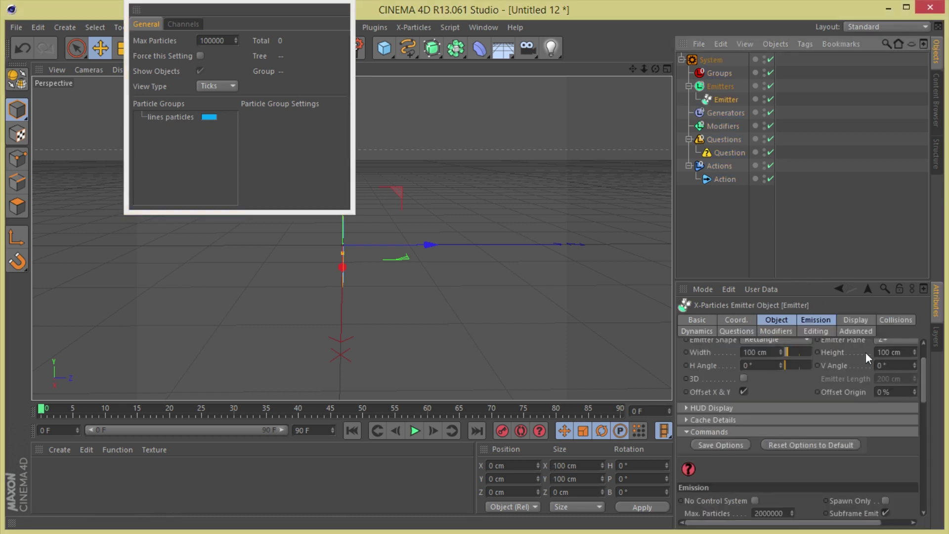
left_click_drag(925, 387, 861, 472)
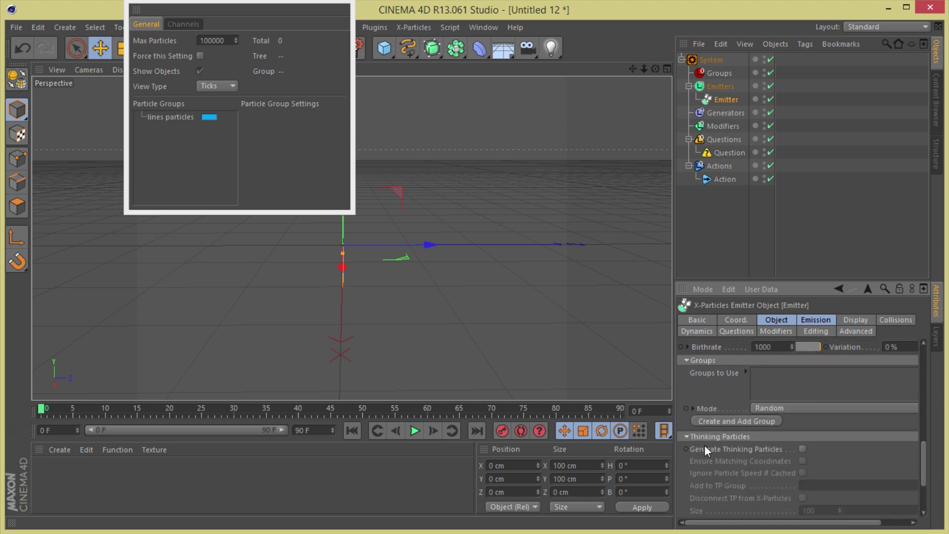
left_click(802, 449)
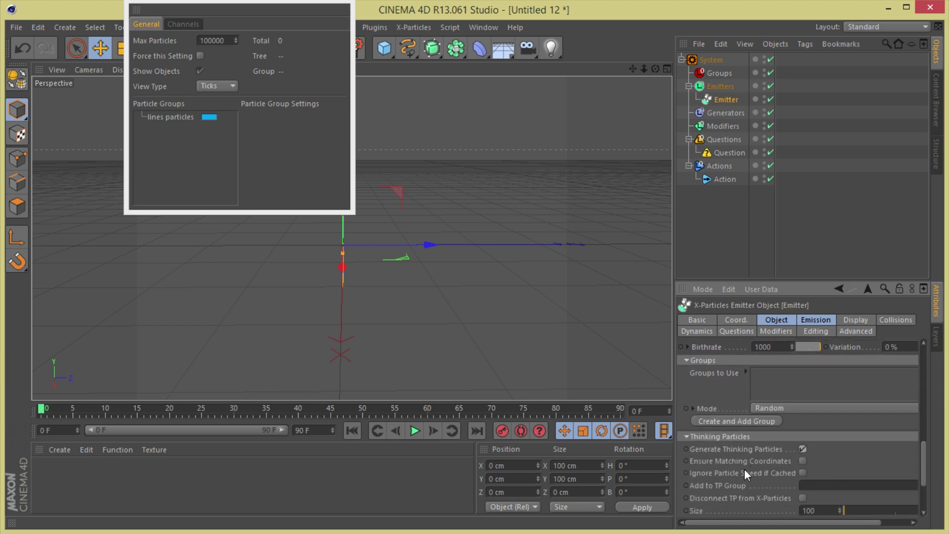
left_click_drag(176, 120, 840, 485)
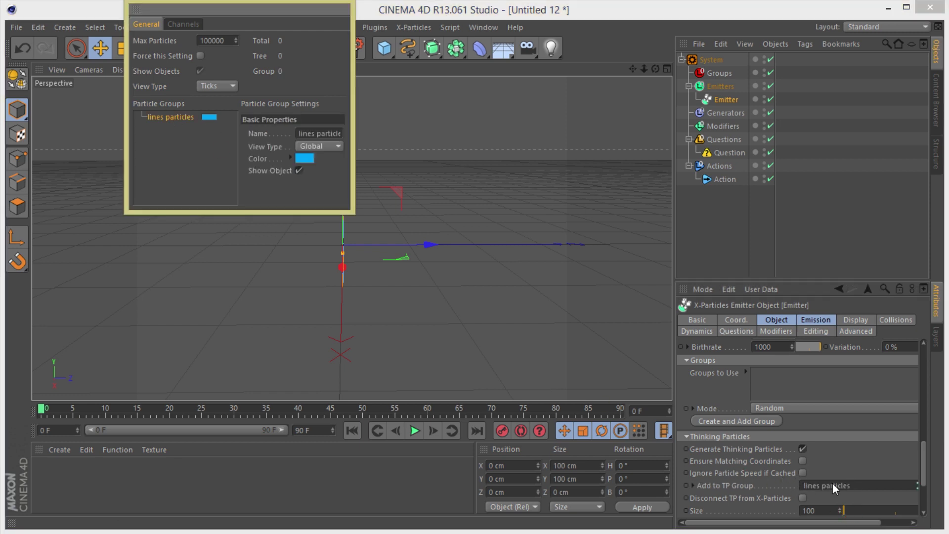
Play the animation to check the emitted Thinking Particles, and close the Thinking Particles settings with the System object selected
left_click(415, 431)
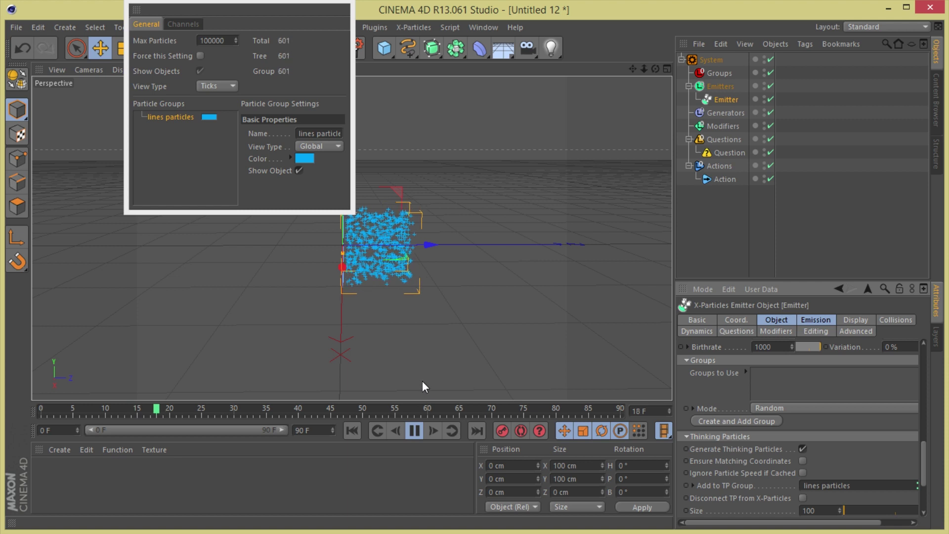
left_click(415, 431)
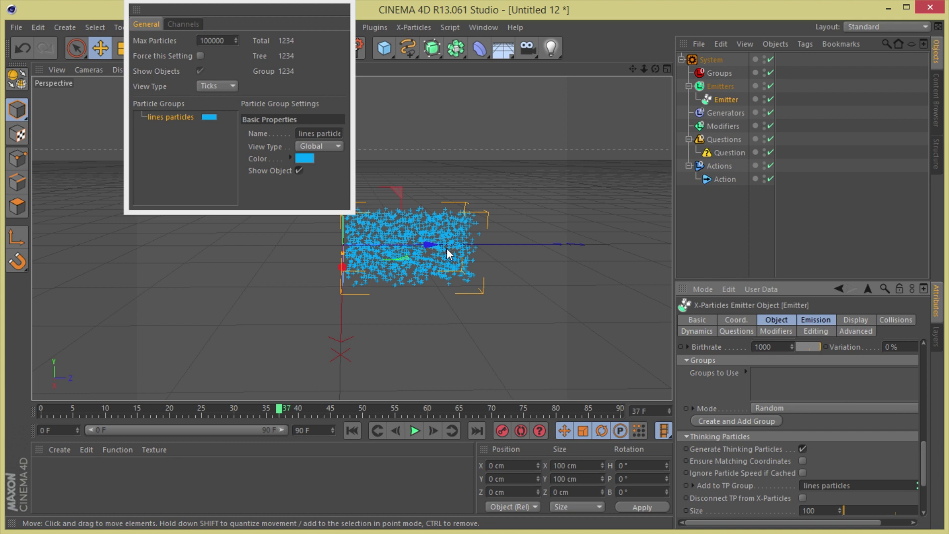
left_click(715, 59)
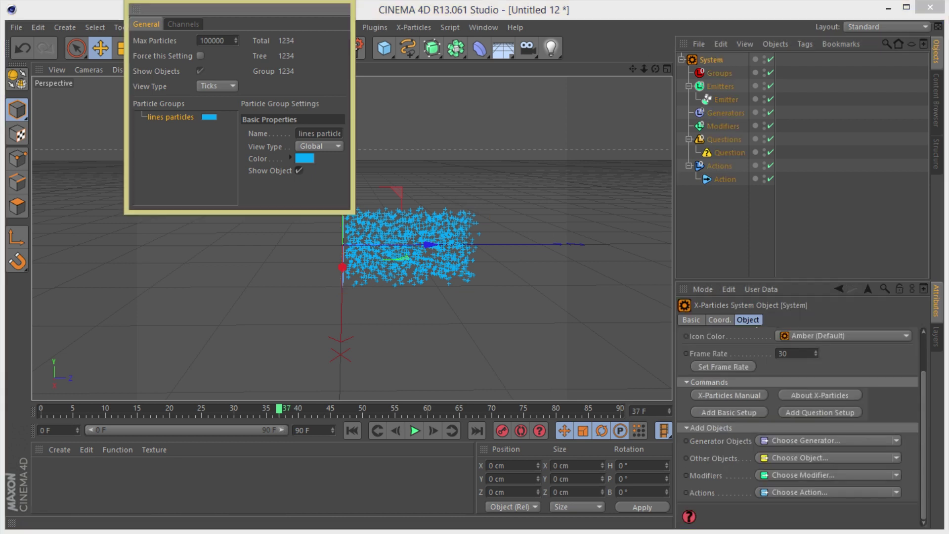
key("Escape")
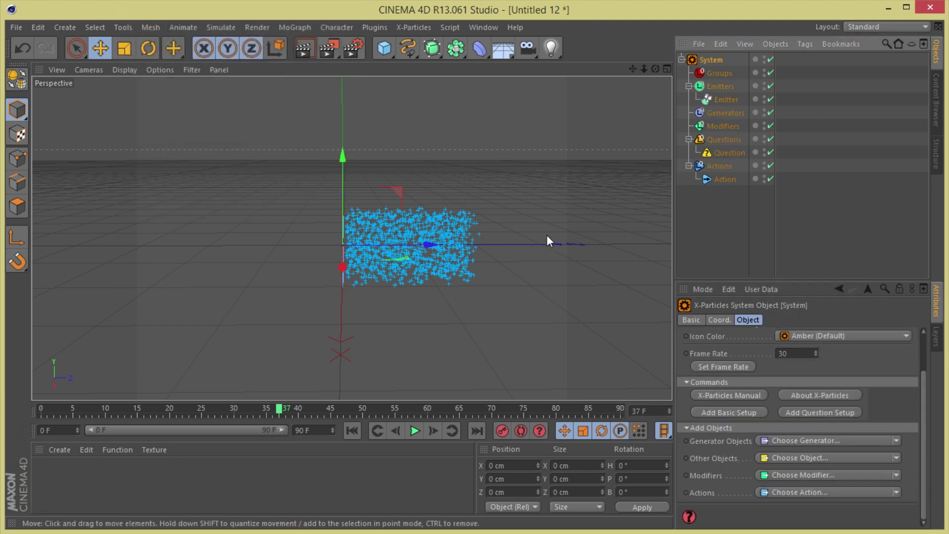
Add a Ray Connector object to the scene, keeping its Initial option enabled
left_click(366, 27)
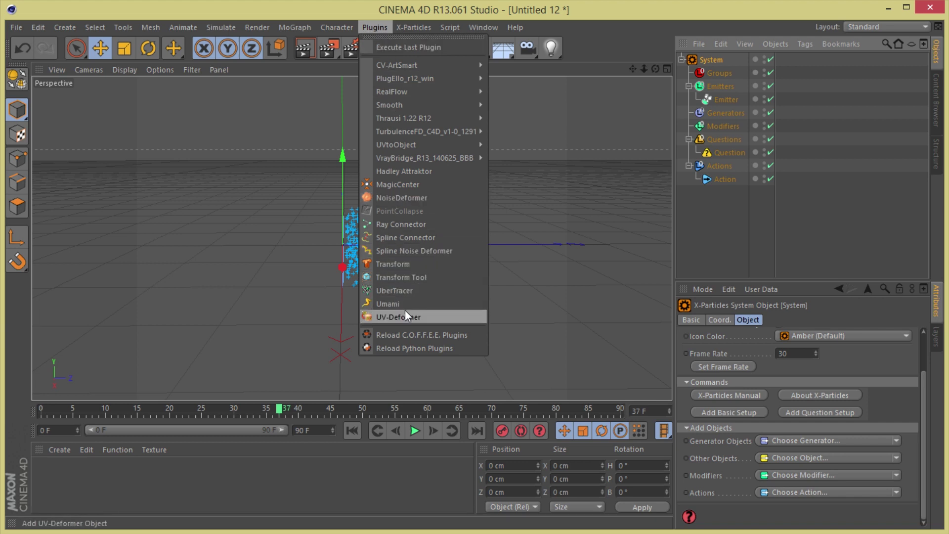
left_click(396, 224)
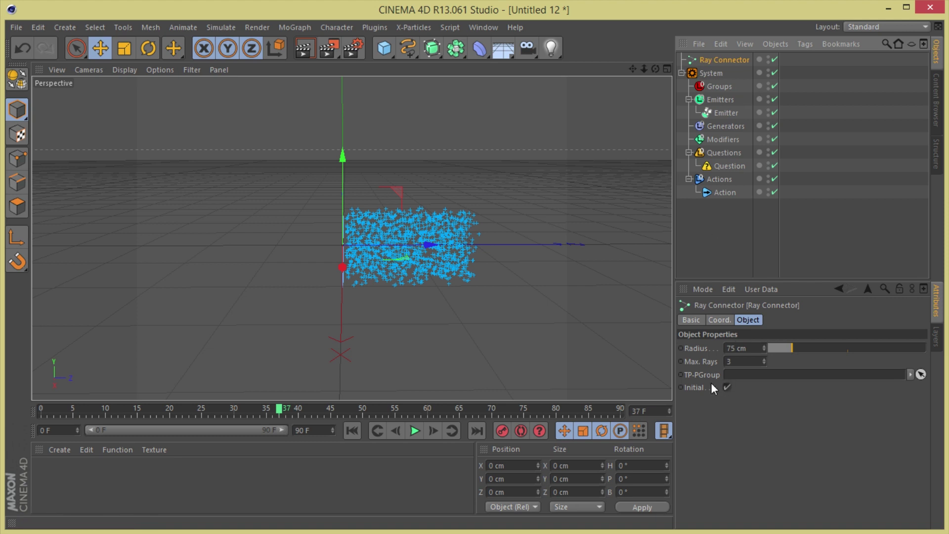
left_click(726, 387)
Assign the lines particles group from the Thinking Particles settings as the Ray Connector's TP-PGroup
left_click(220, 28)
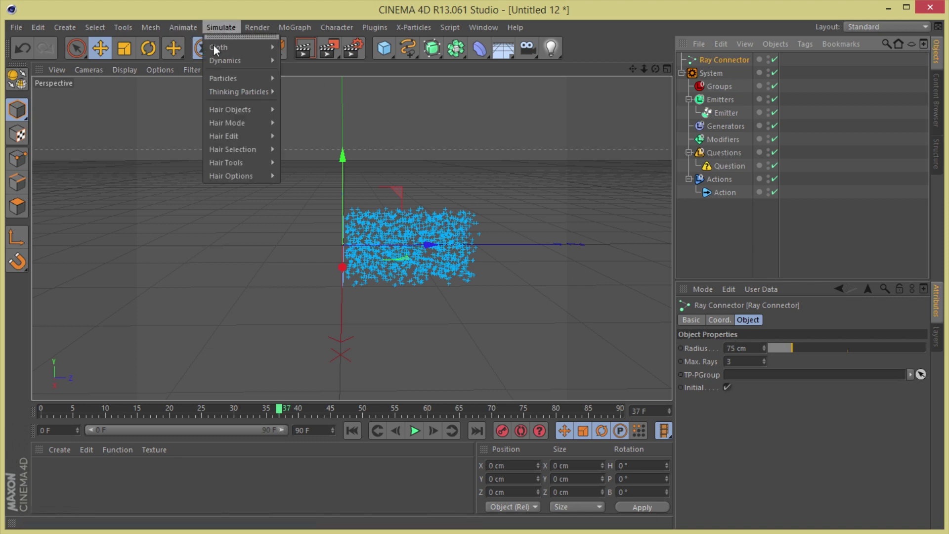
left_click(284, 110)
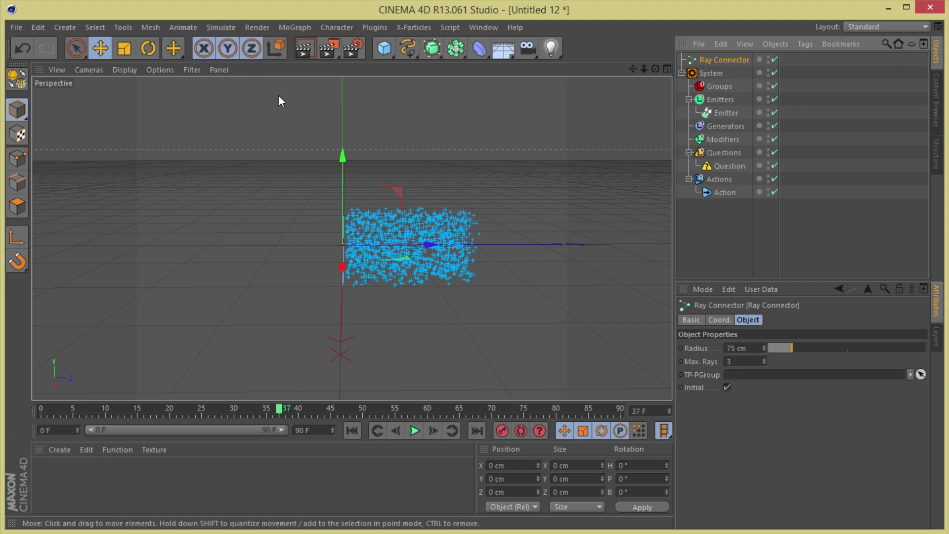
left_click(222, 28)
mouse_move(261, 91)
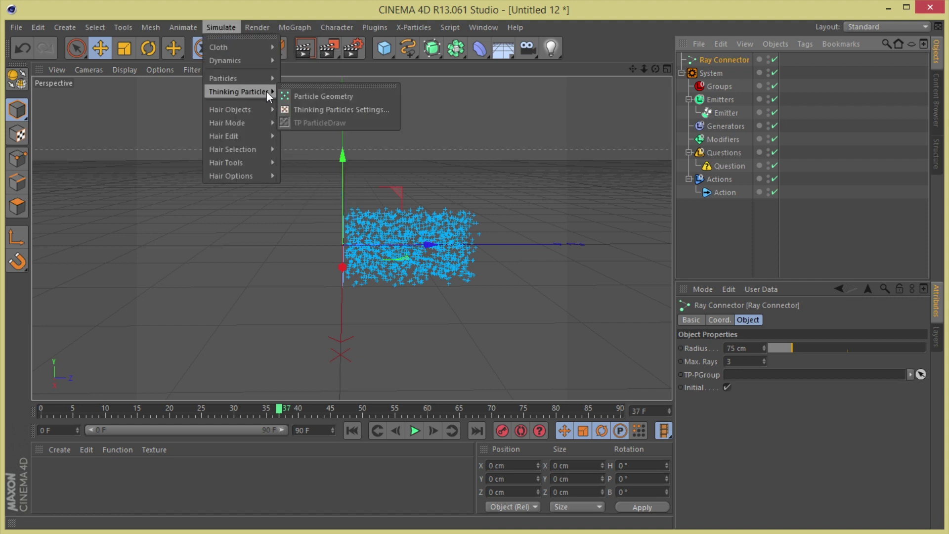
left_click(301, 110)
left_click_drag(660, 349, 744, 374)
key("Escape")
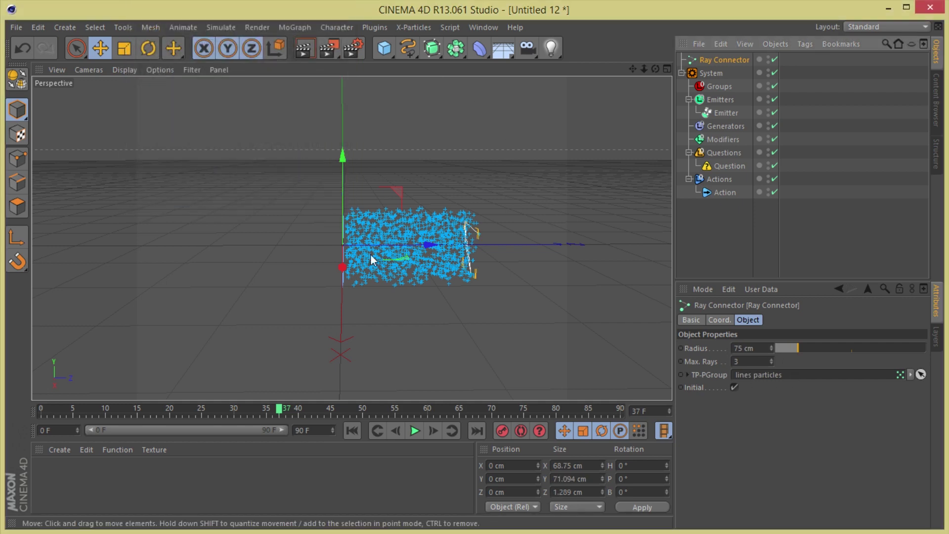
Play the animation from the start and examine the Ray Connector's lines among the particles from several angles
left_click_drag(655, 72, 561, 62)
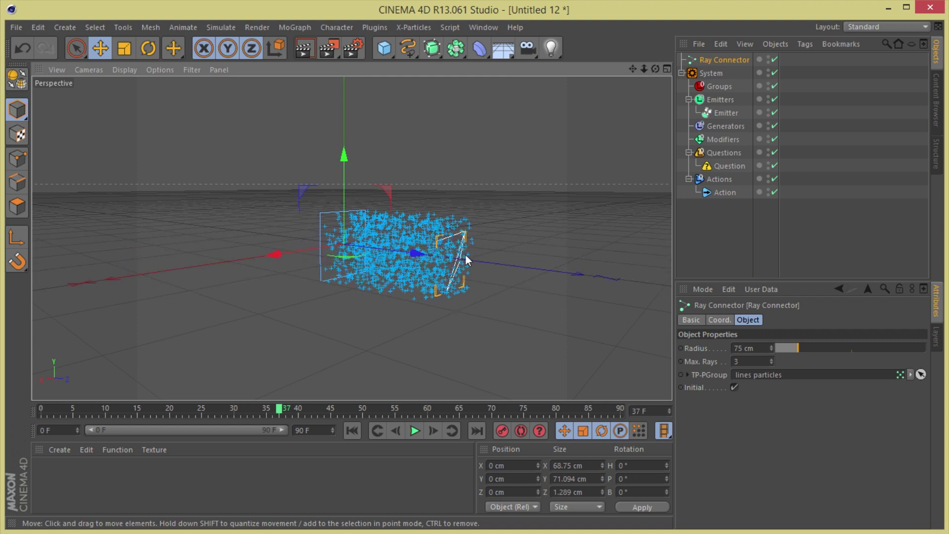
left_click_drag(657, 69, 742, 58)
left_click_drag(635, 68, 584, 83)
left_click_drag(644, 70, 669, 70)
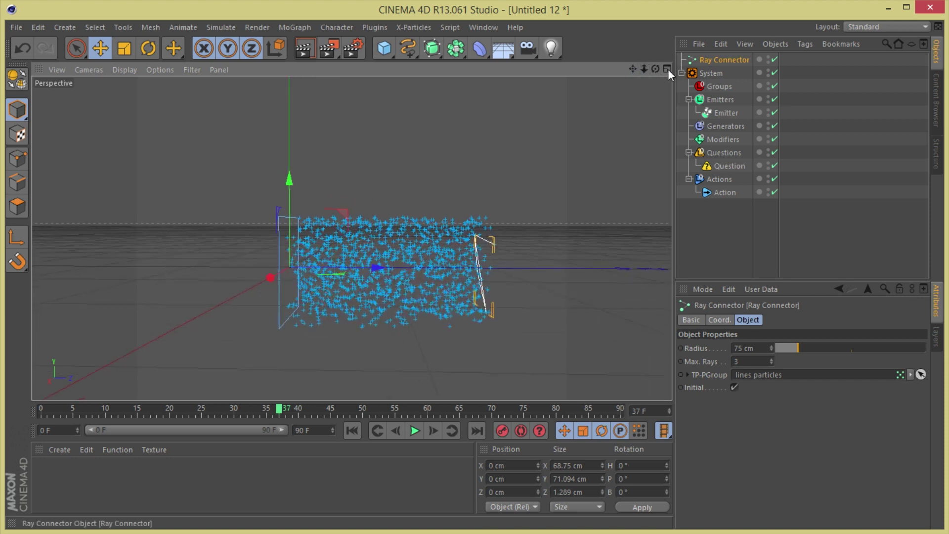
left_click(352, 430)
left_click(415, 430)
left_click(416, 431)
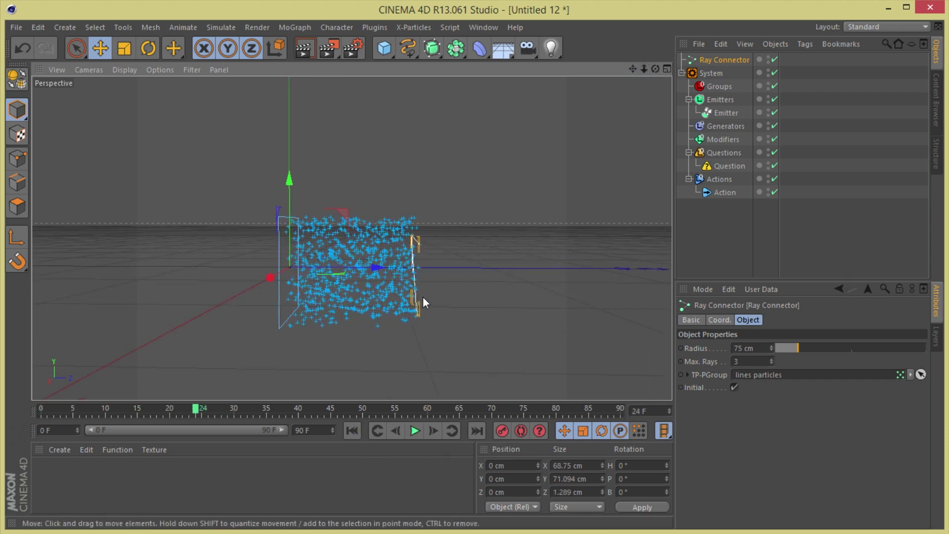
left_click_drag(655, 68, 702, 86)
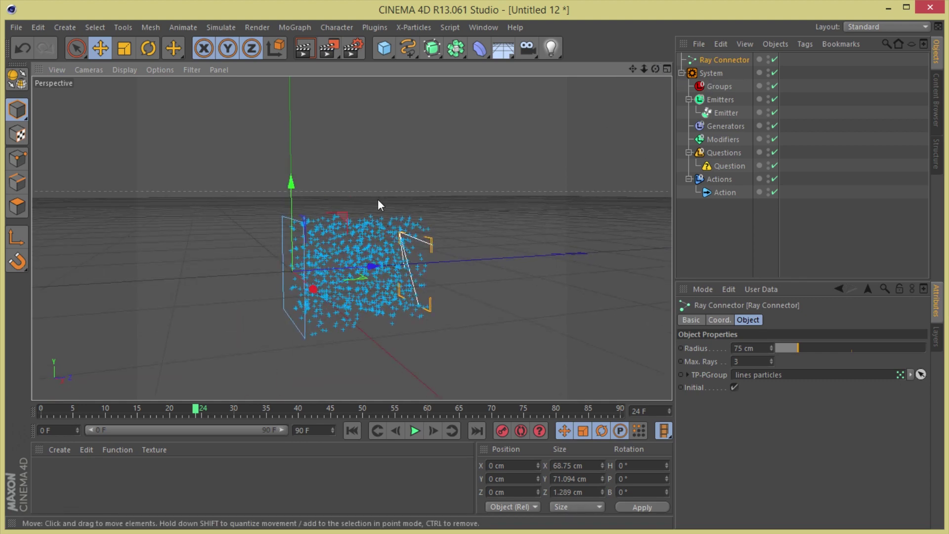
left_click_drag(655, 68, 628, 68)
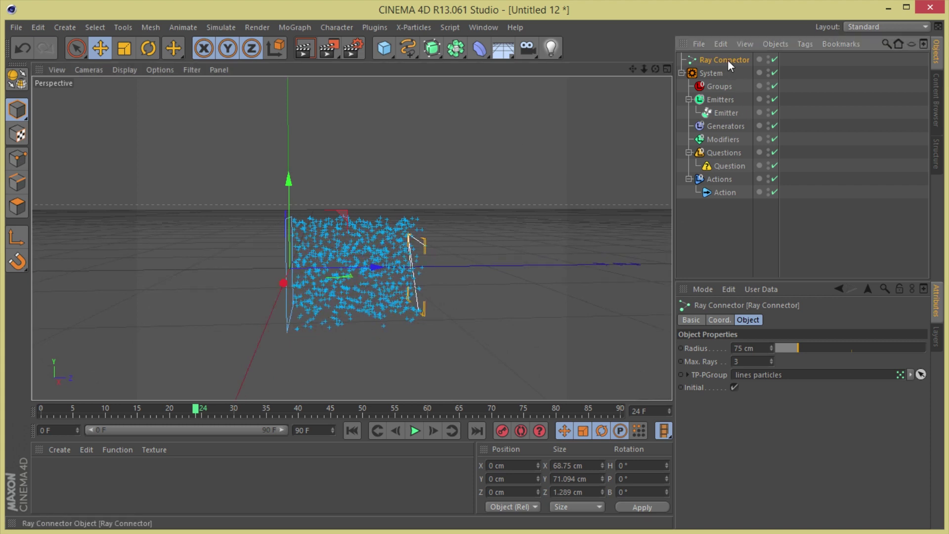
Set the Ray Connector's Max. Rays to 71 and reduce its Radius to about 46.9 cm
left_click(770, 359)
type("71")
key("Return")
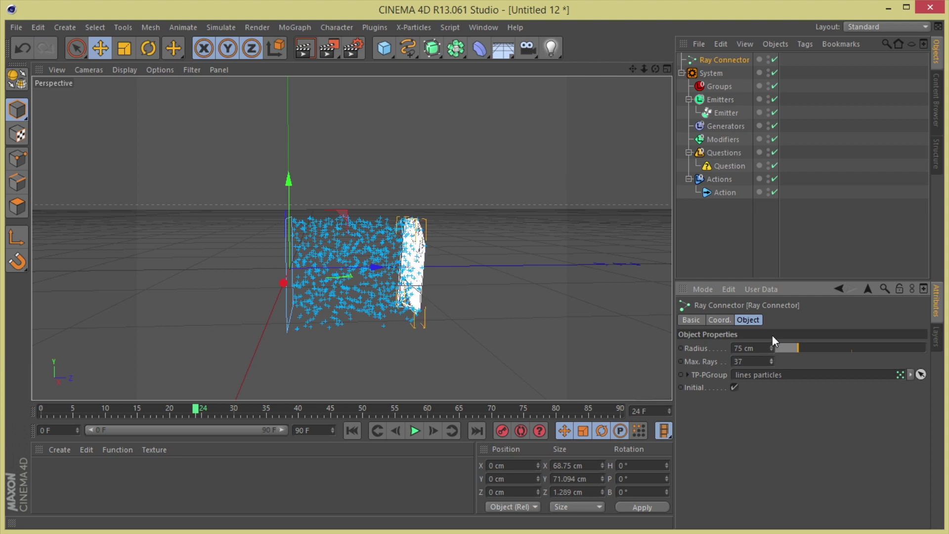
mouse_move(797, 348)
left_mouse_down()
mouse_move(806, 346)
mouse_move(790, 346)
left_mouse_up()
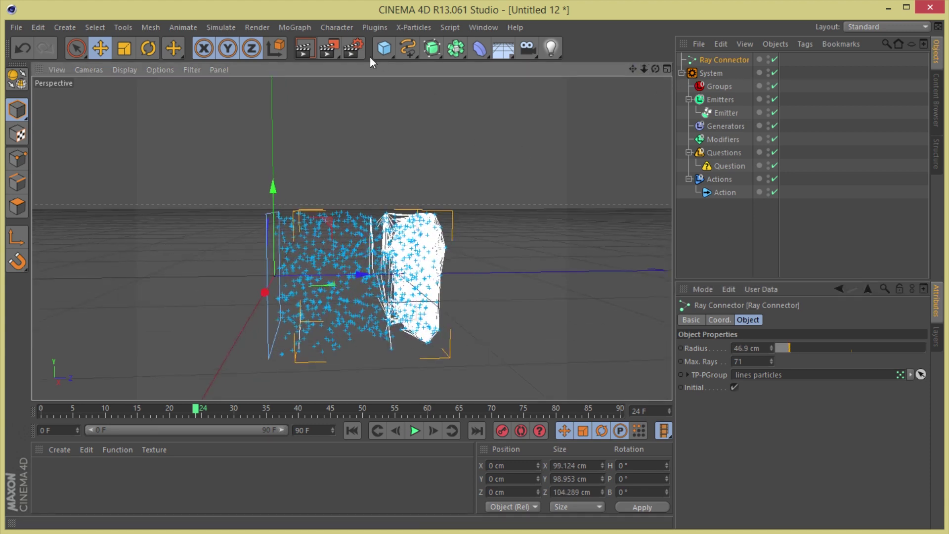
Render the current view to check whether the Ray Connector's lines show up in the render
left_click(304, 48)
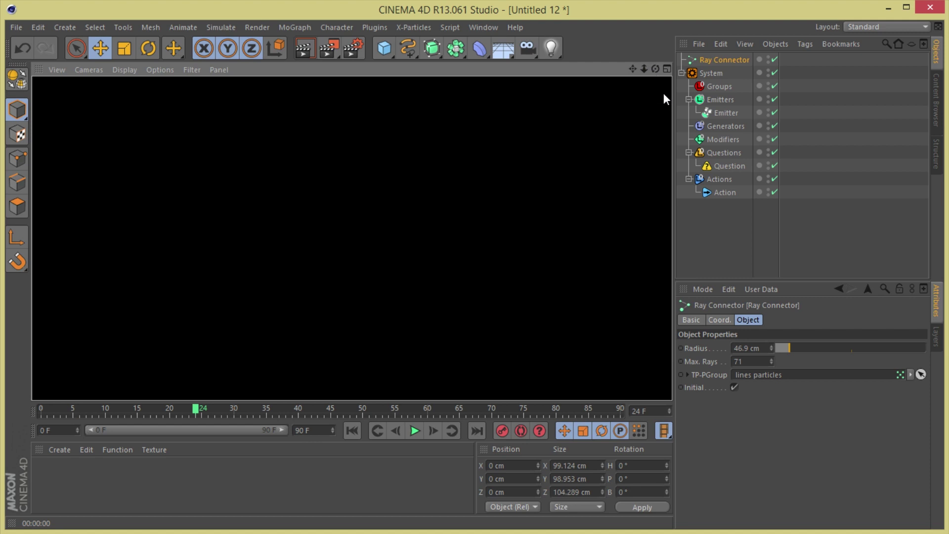
left_click(739, 199)
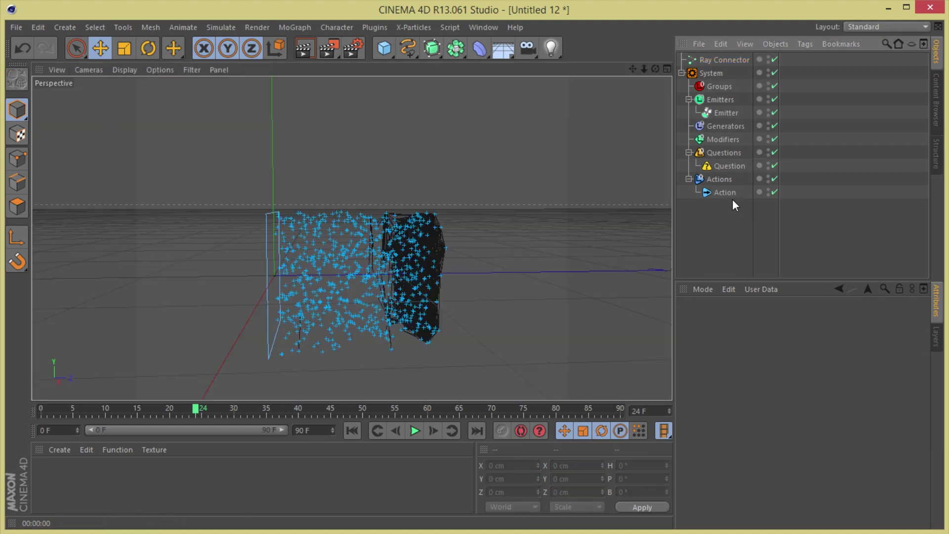
left_click(712, 61)
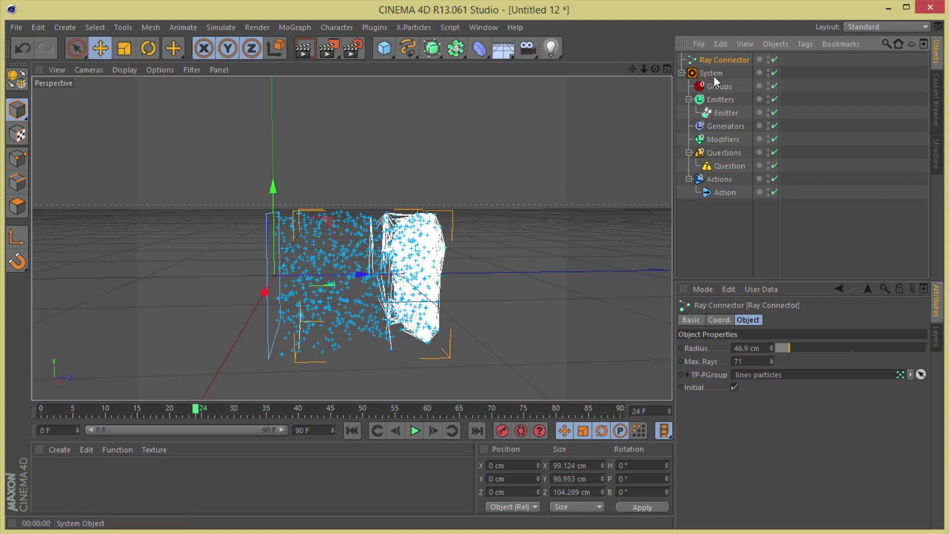
Add a hair Render tag to the Ray Connector
right_click(717, 58)
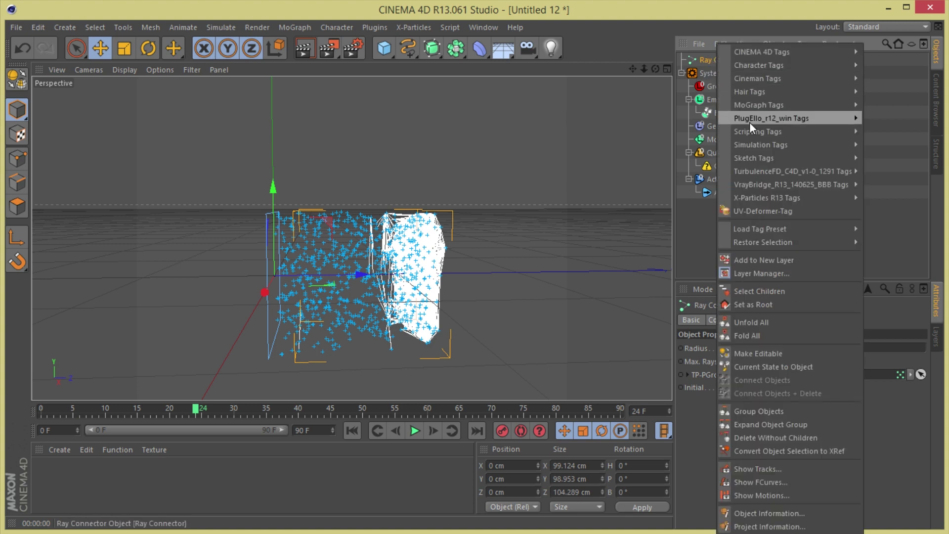
mouse_move(814, 104)
mouse_move(836, 91)
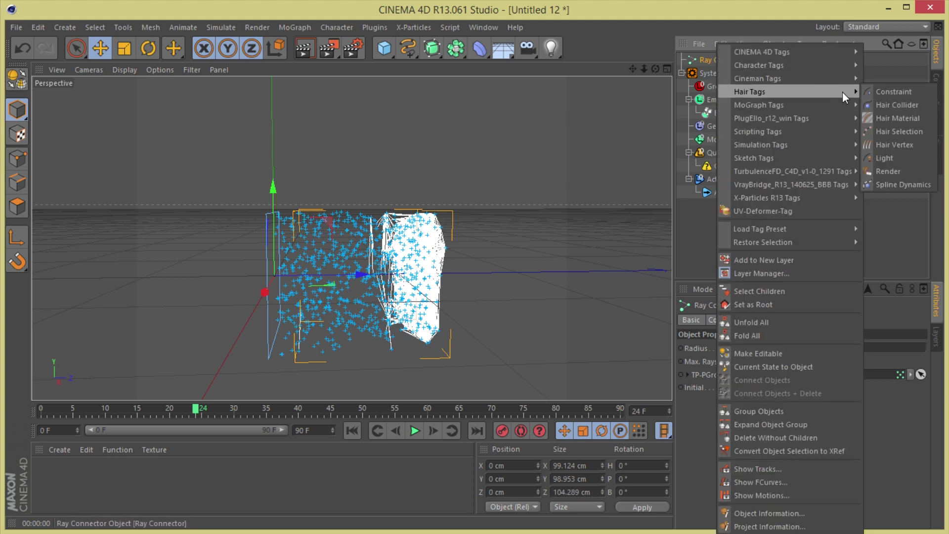
left_click(877, 166)
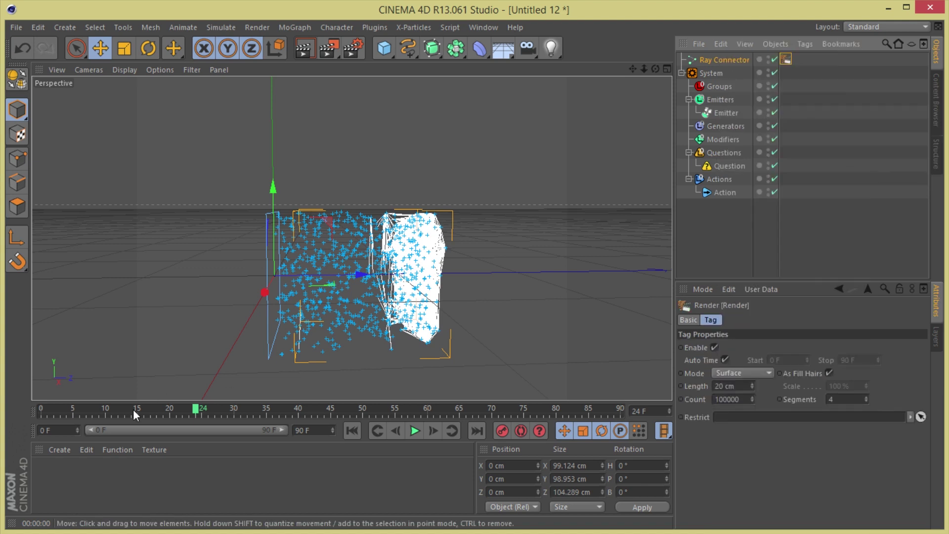
Create a Hair Material and open it for editing
left_click(60, 450)
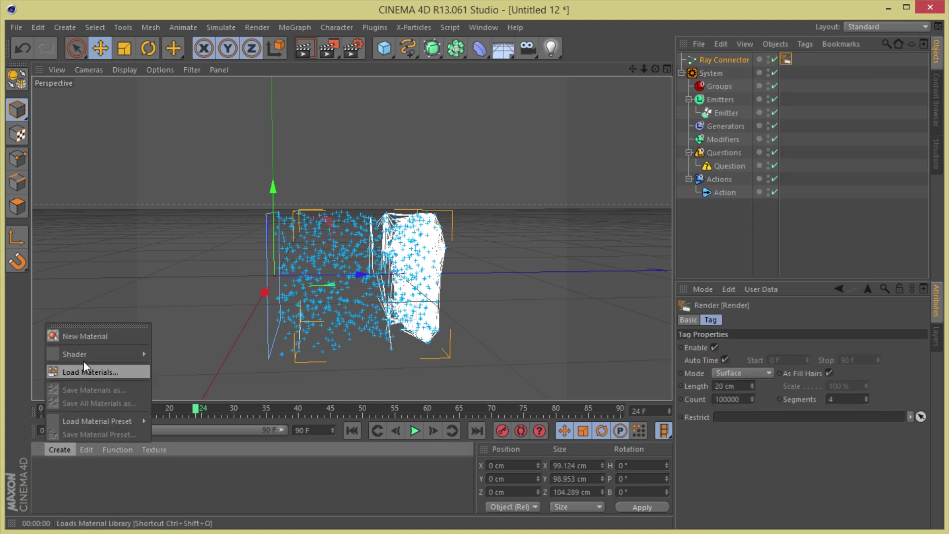
mouse_move(146, 354)
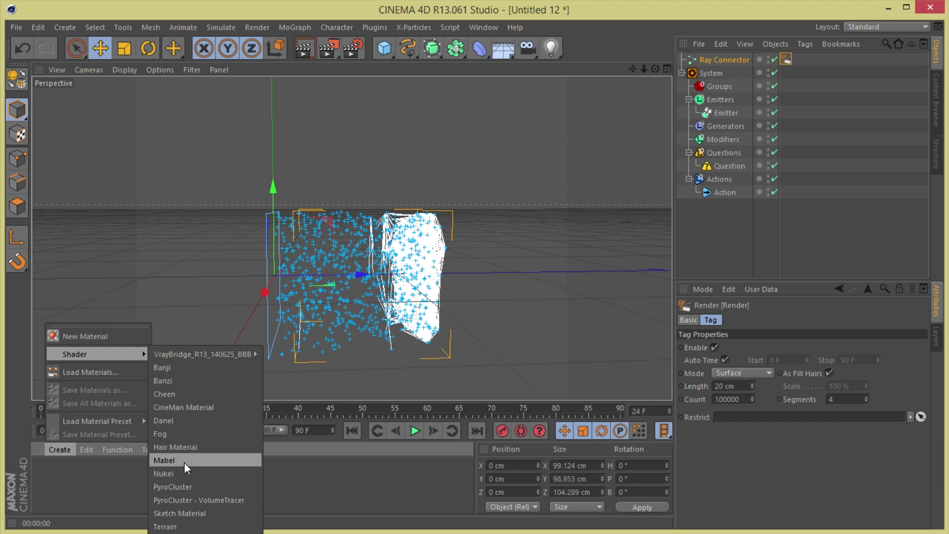
left_click(189, 447)
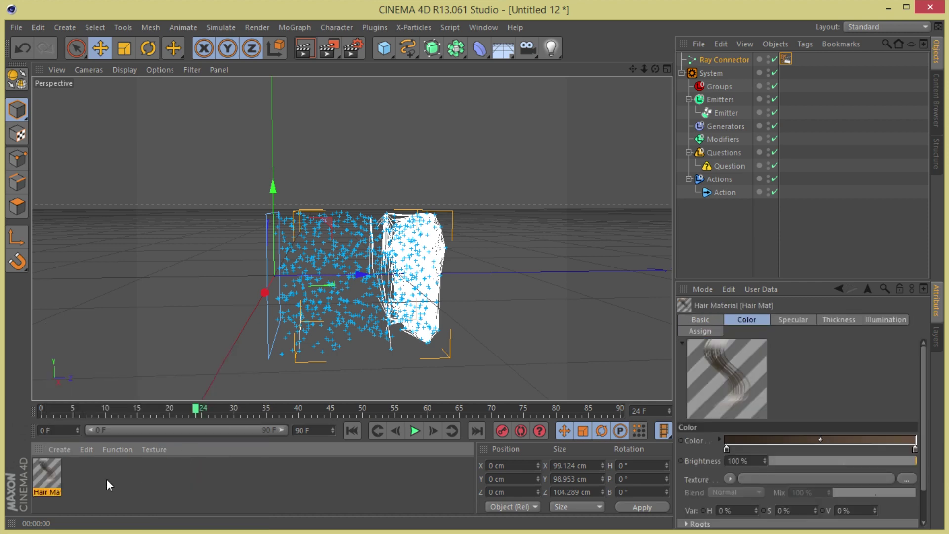
double_click(47, 475)
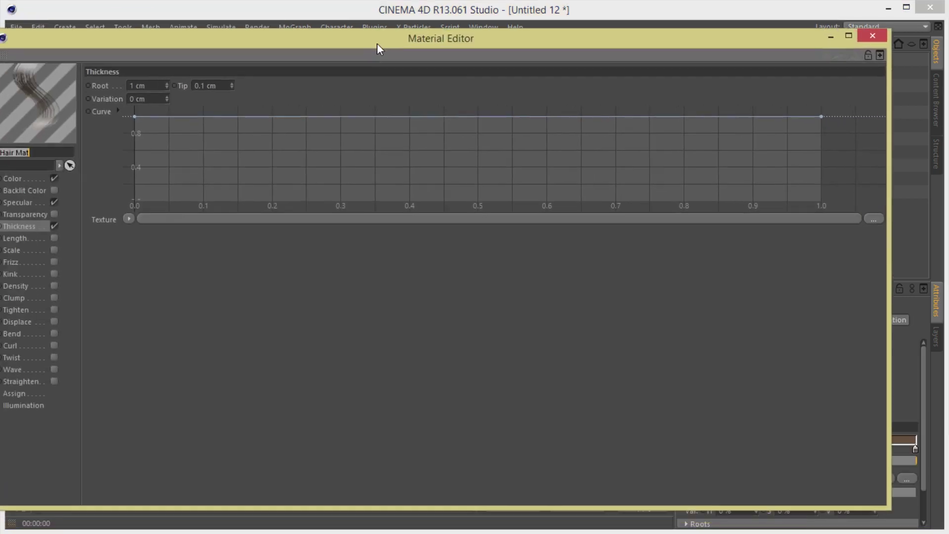
left_click_drag(369, 45, 418, 45)
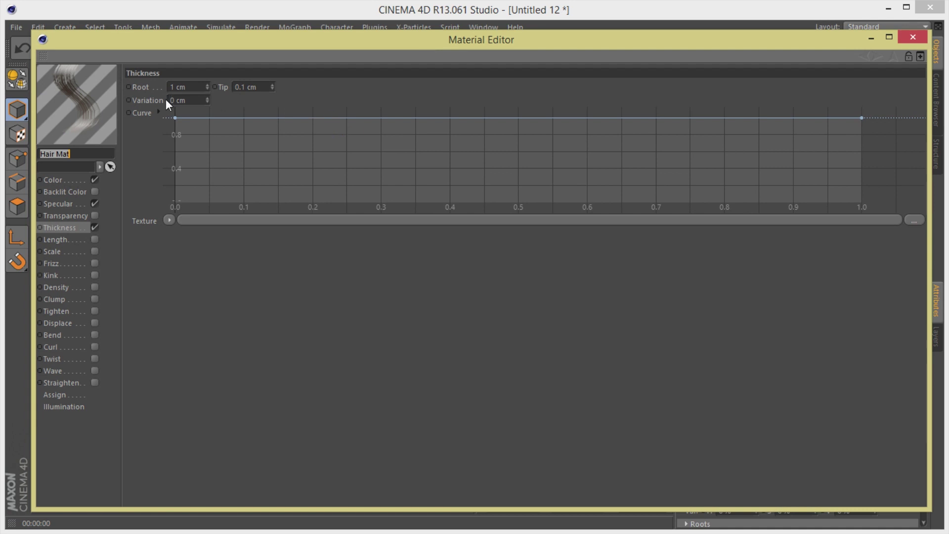
Set the root end of the hair material's color gradient to orange with hue 30°, saturation about 92.6% and value 100%
left_click(69, 180)
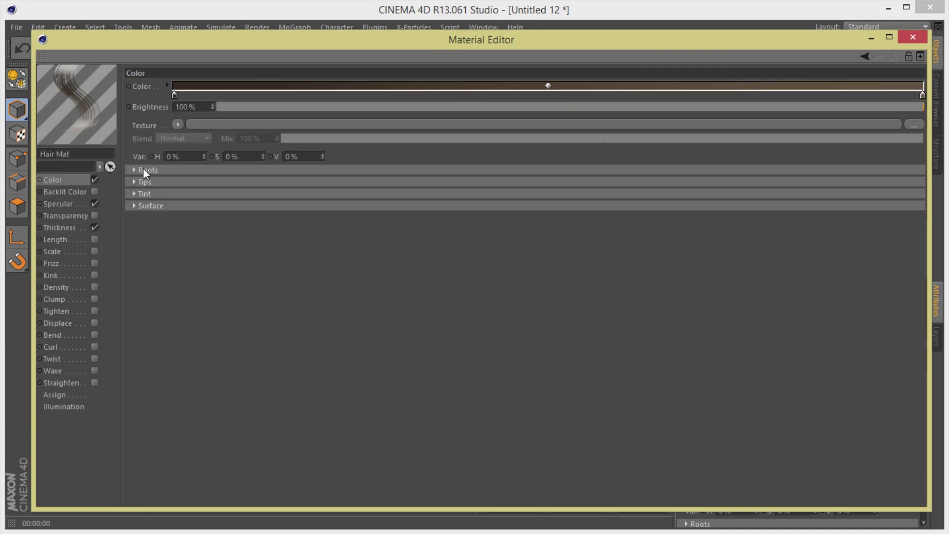
double_click(176, 95)
left_click(176, 58)
left_click_drag(176, 58, 176, 53)
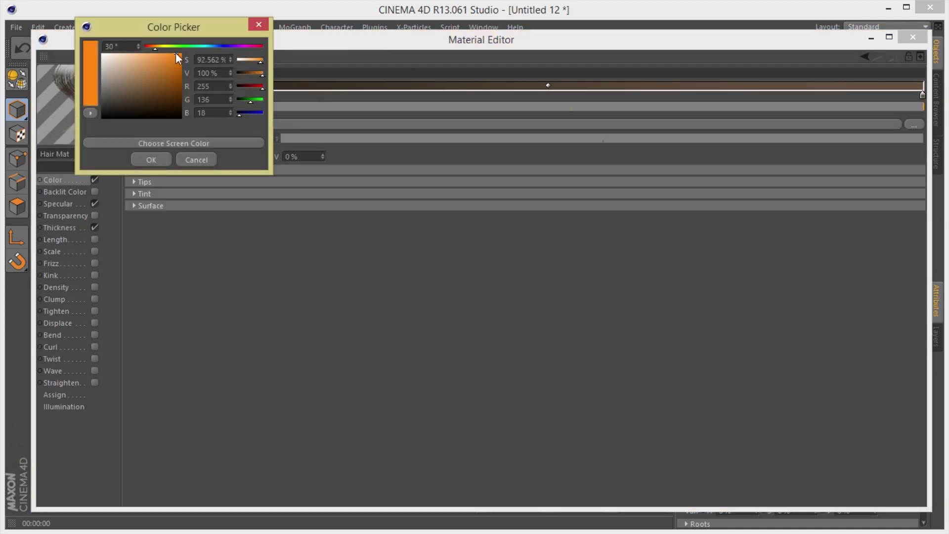
left_click(142, 158)
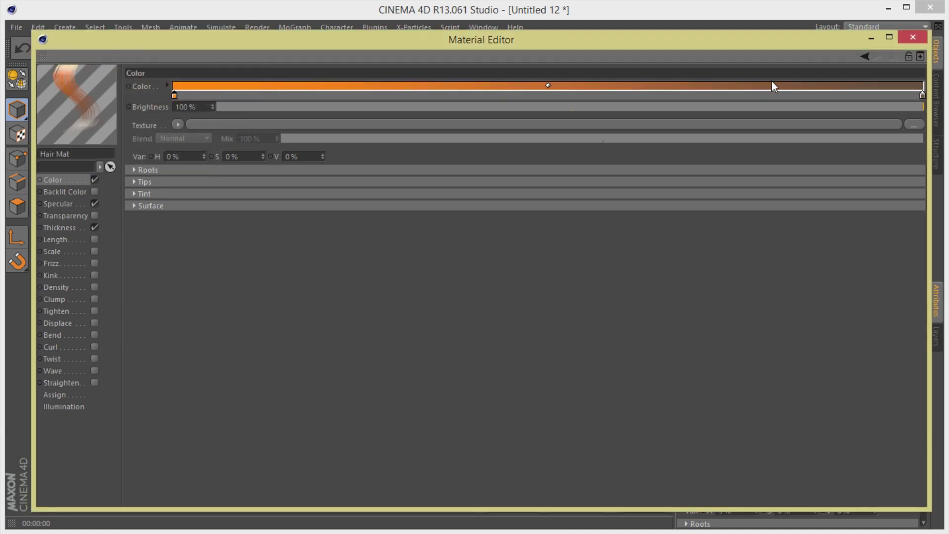
Set the gradient's tip end to green, hue 152°, saturation about 93.4%, value about 69.4%, and shift the midpoint toward the orange end
double_click(923, 95)
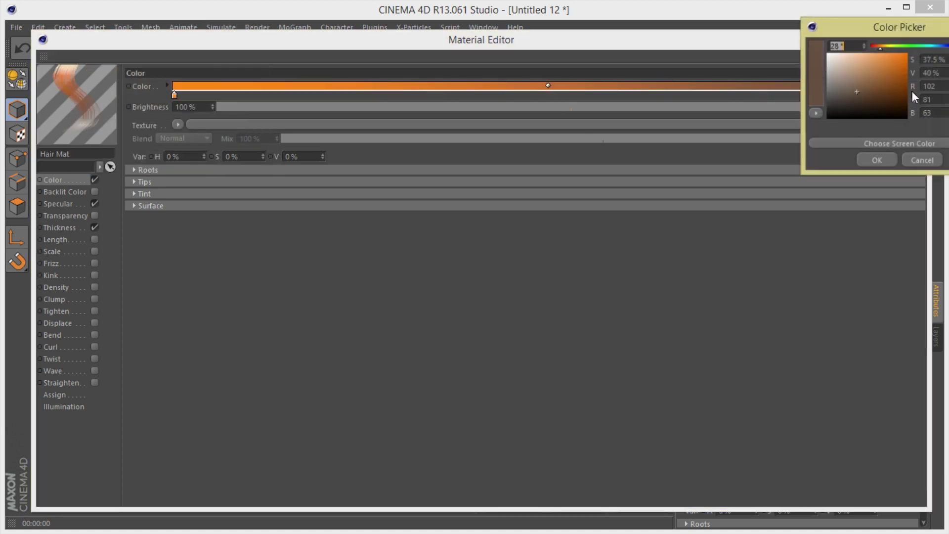
left_click(918, 43)
left_click(921, 43)
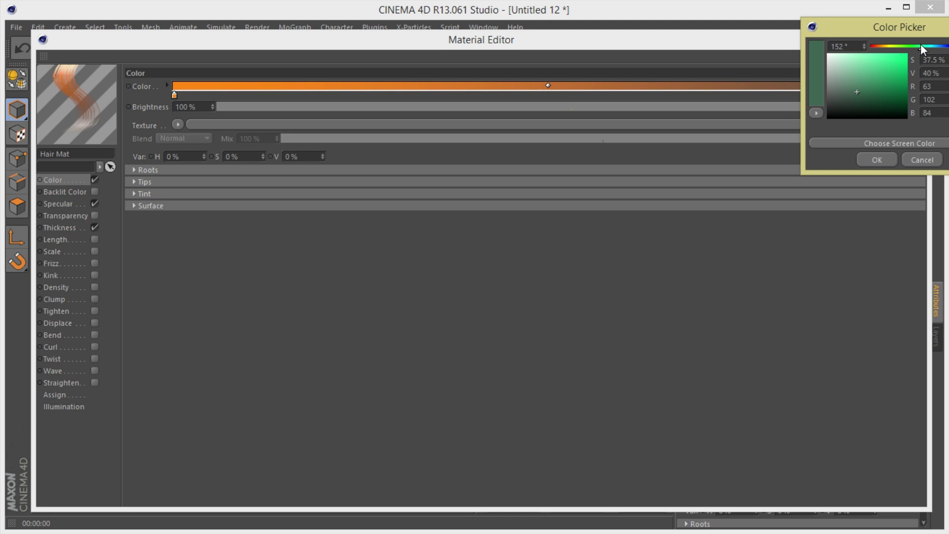
left_click(899, 77)
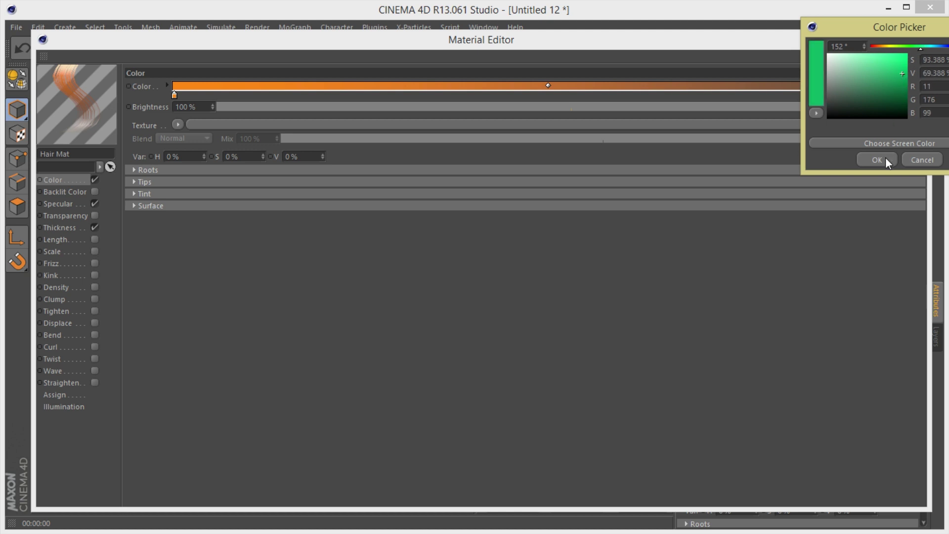
left_click(884, 160)
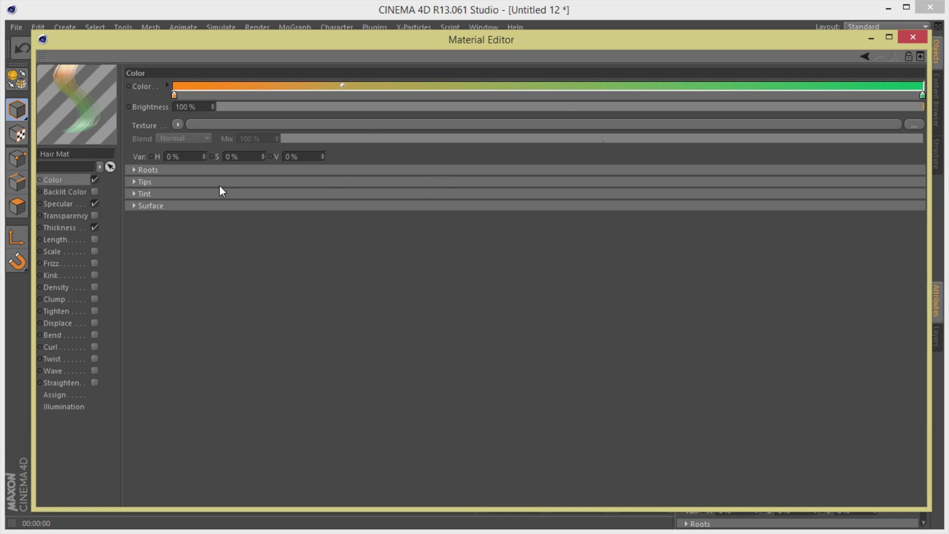
Set the hair material's root thickness to 0.4 cm and shape its thickness curve into a deep dip at about 0.4
left_click(59, 228)
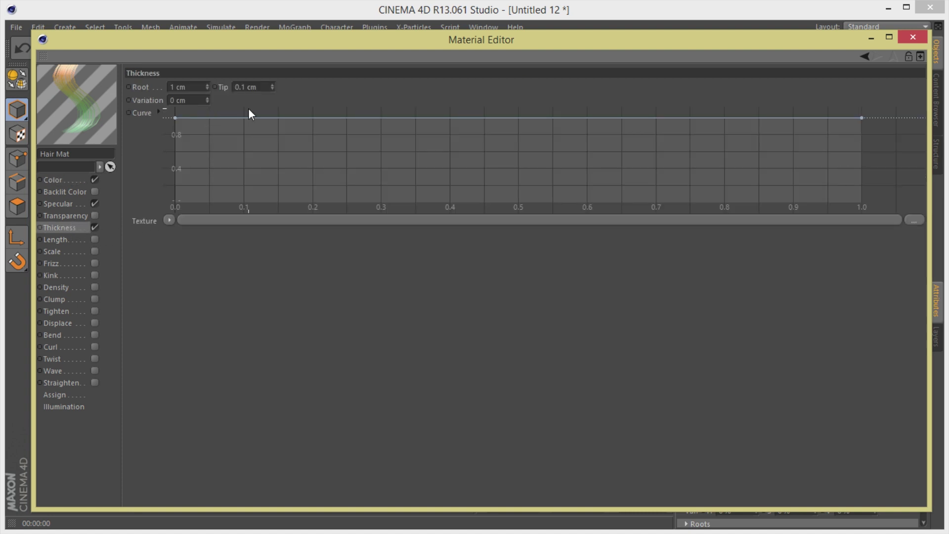
left_click(207, 89)
left_click(206, 85)
left_click(207, 85)
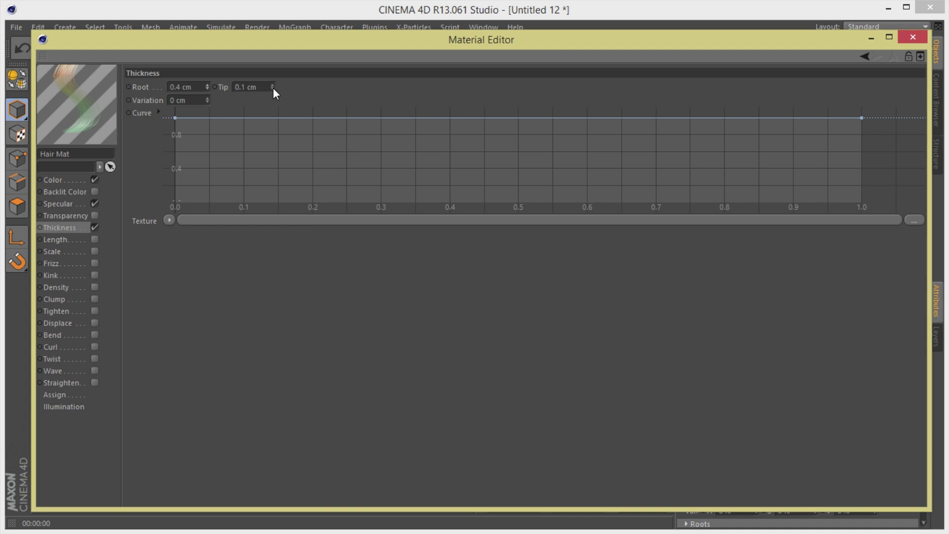
left_click_drag(448, 117, 461, 195)
left_click_drag(172, 118, 175, 121)
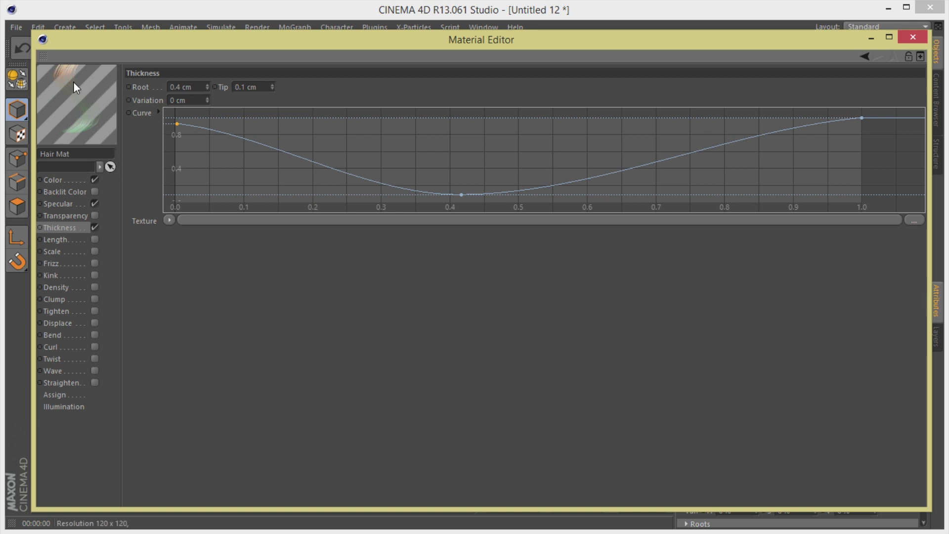
left_click(66, 183)
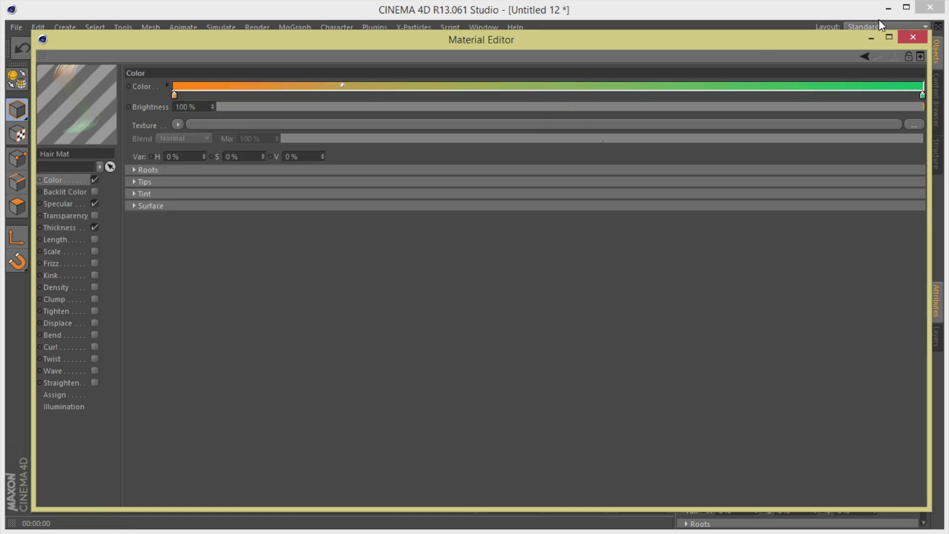
Close the material editor, assign the hair material to the Ray Connector and render the viewport
left_click(912, 38)
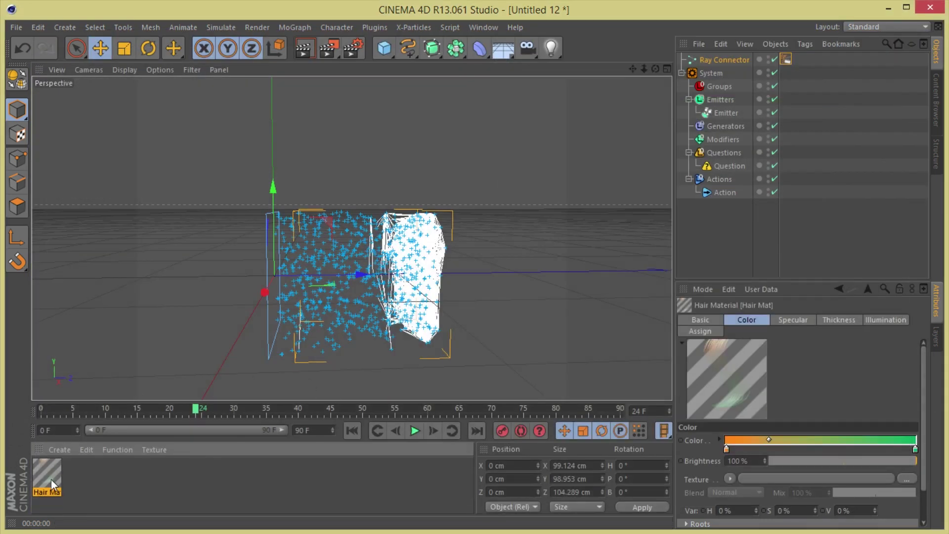
left_click_drag(41, 480, 721, 59)
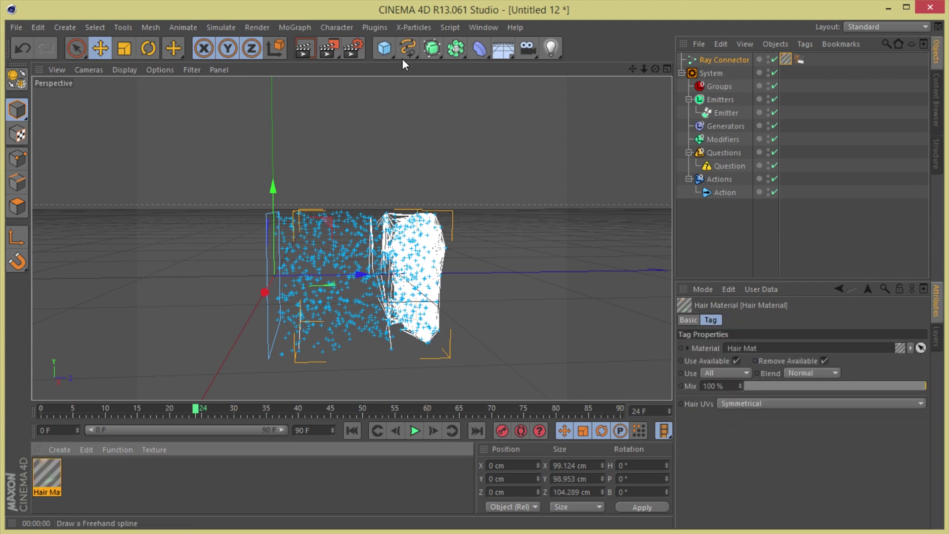
left_click(305, 49)
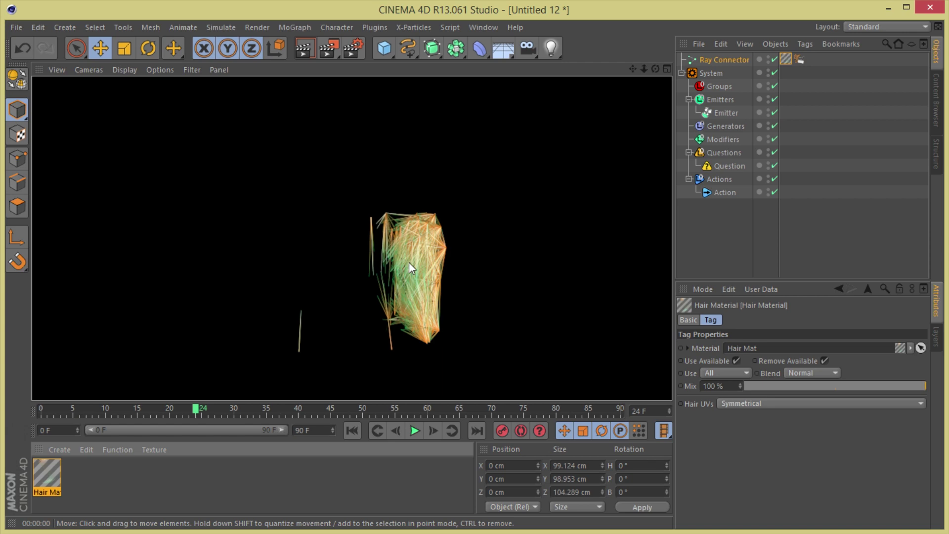
Set the mode of the Ray Connector's Render tag to Points and render the viewport
left_click(633, 67)
mouse_move(654, 67)
left_mouse_down()
mouse_move(644, 66)
mouse_move(655, 68)
left_mouse_up()
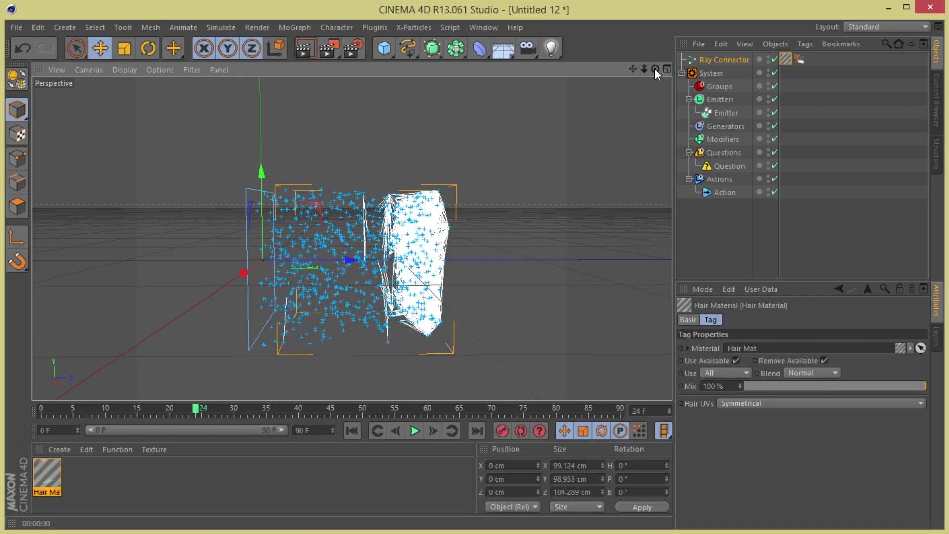
left_click(721, 60)
left_click(779, 320)
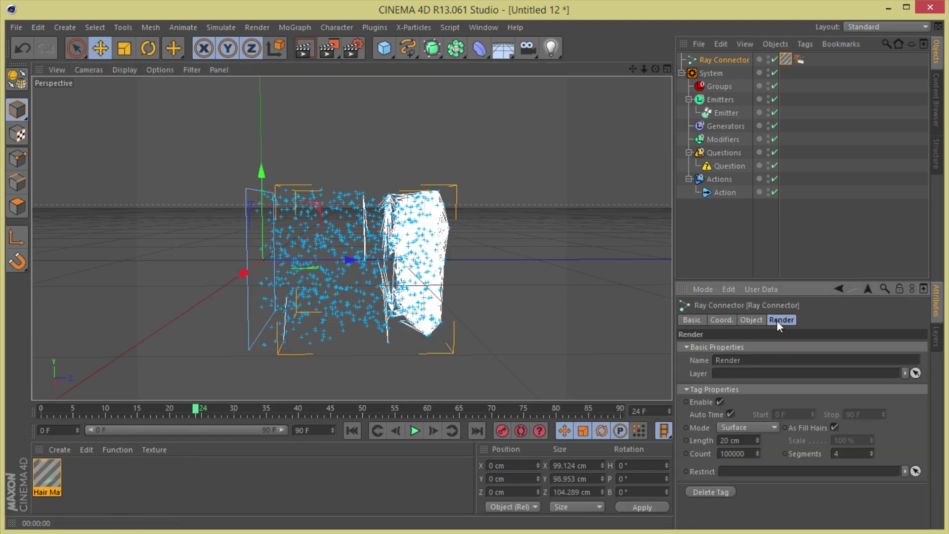
left_click(747, 428)
left_click(751, 443)
left_click(307, 49)
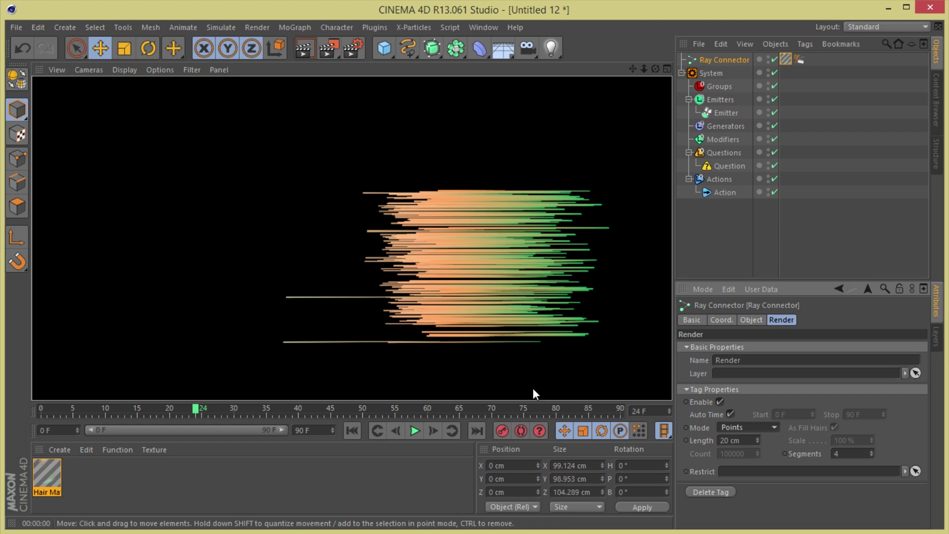
Add a Spline Noise Deformer and make it a child of the Ray Connector
left_click(630, 63)
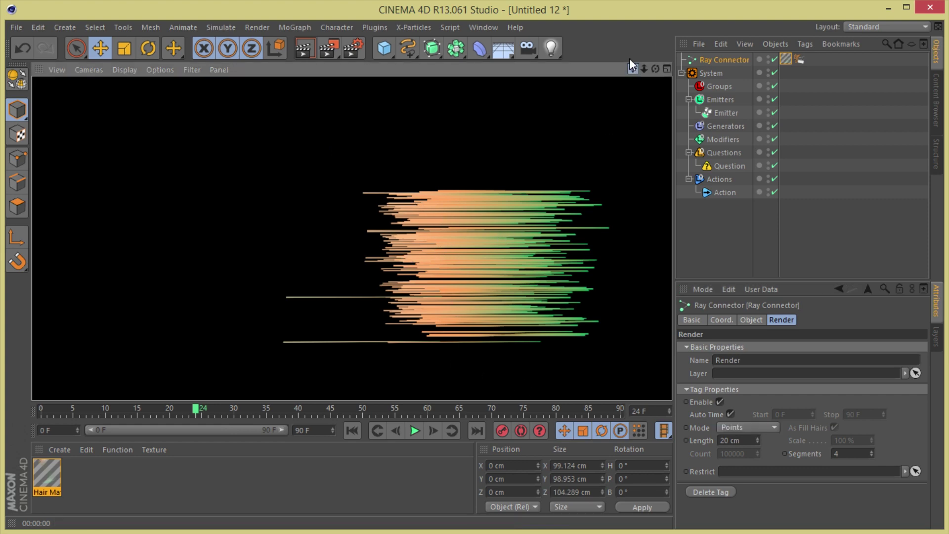
left_click_drag(645, 70, 663, 68)
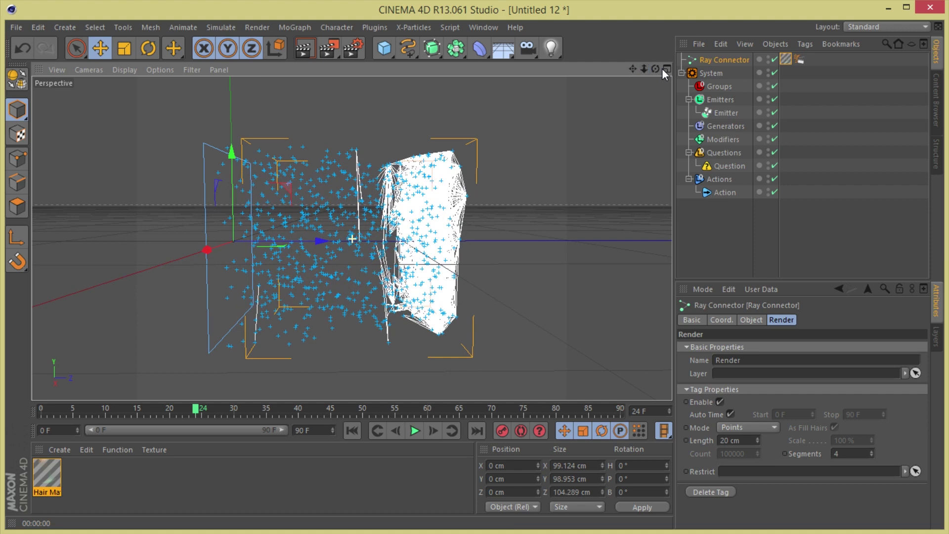
left_click(369, 27)
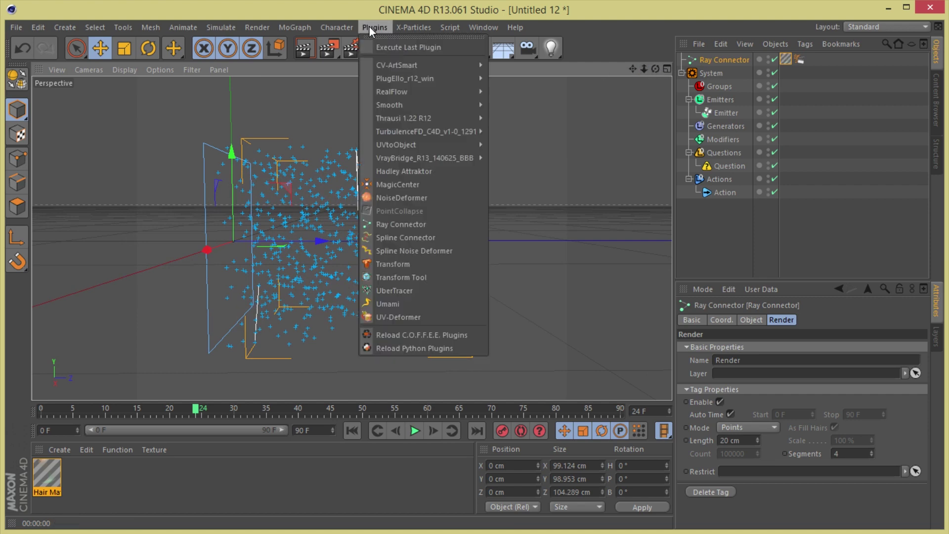
left_click(395, 251)
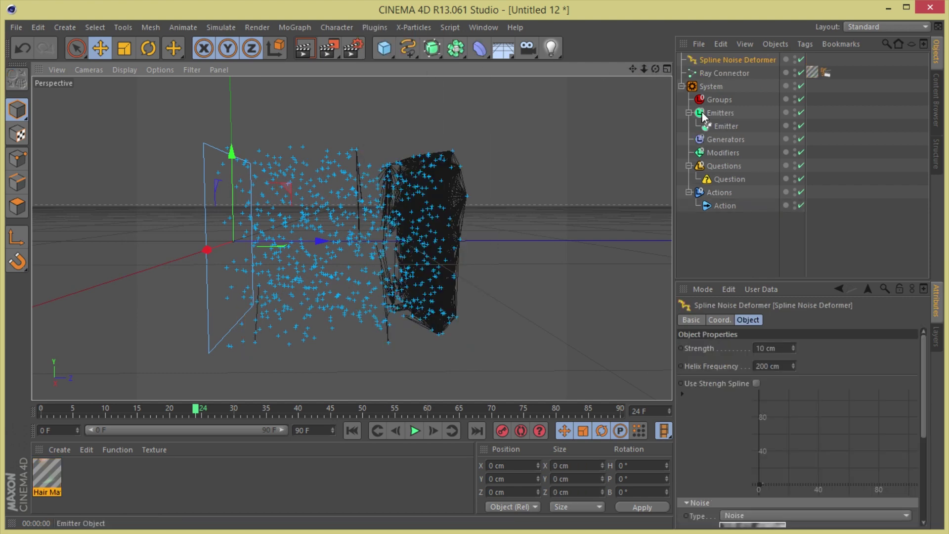
left_click_drag(711, 61, 714, 72)
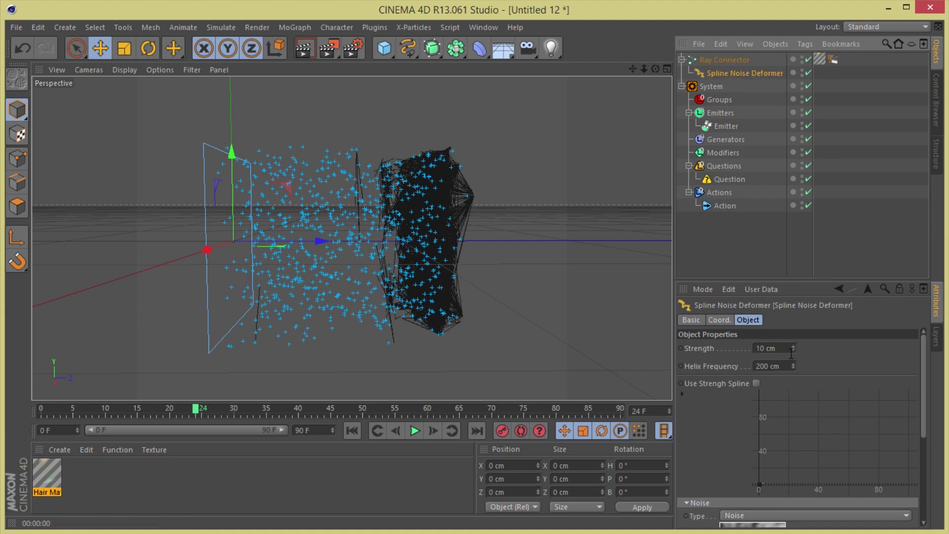
Set the Spline Noise Deformer's strength to 103 cm and helix frequency to 290 cm, and render the viewport
left_click_drag(793, 352, 789, 288)
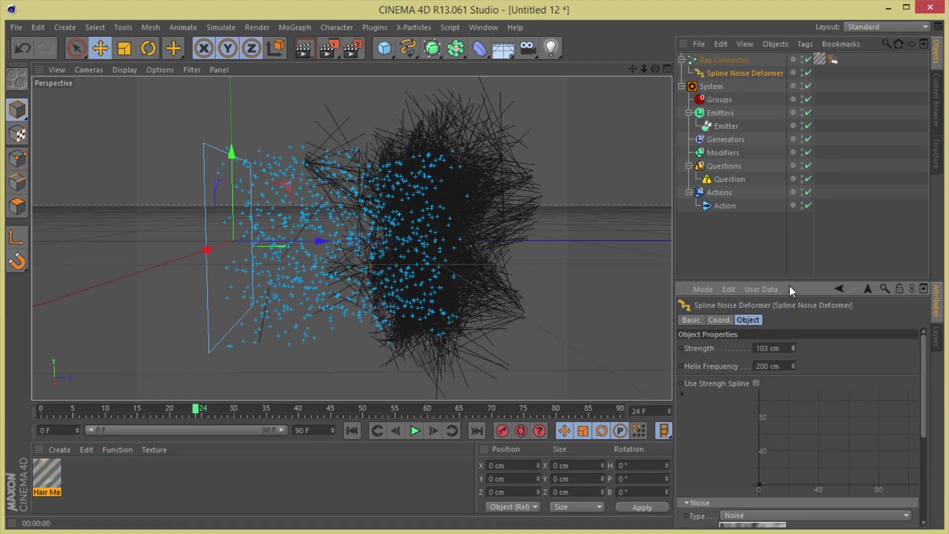
left_click_drag(793, 366, 784, 301)
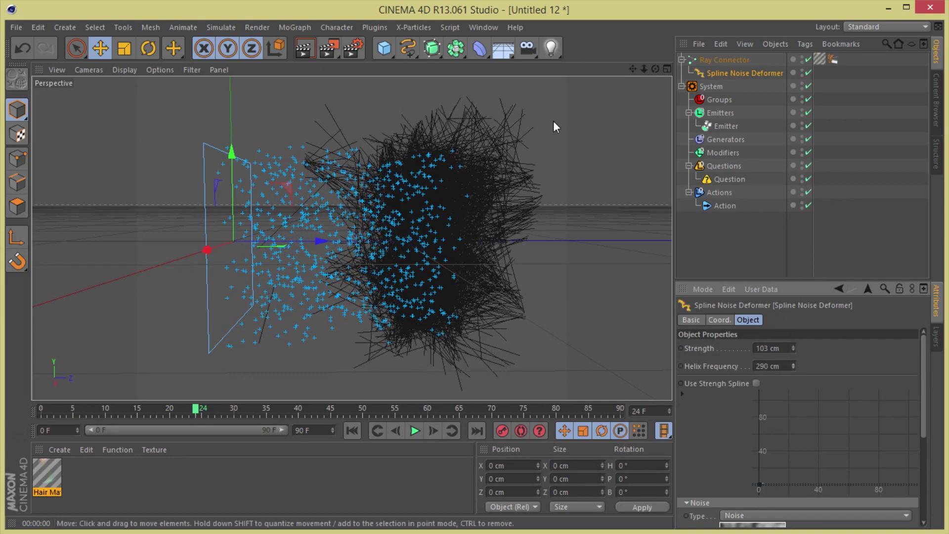
left_click(304, 48)
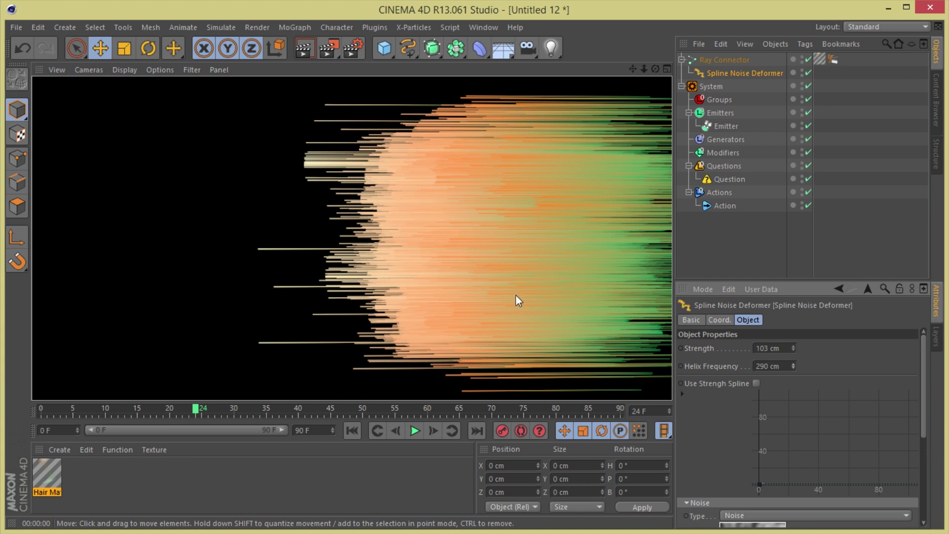
mouse_move(644, 69)
left_mouse_down()
mouse_move(686, 72)
mouse_move(662, 69)
left_mouse_up()
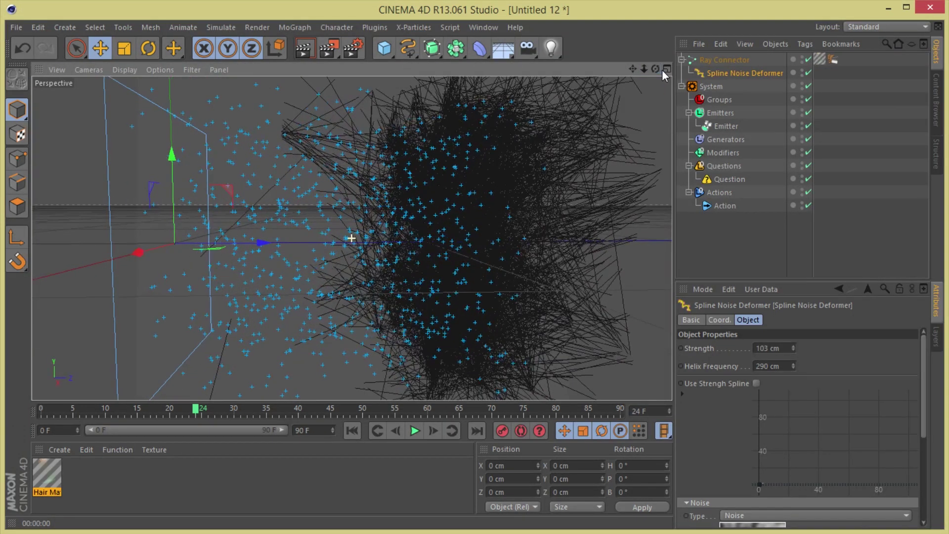
Set the render's save format to PNG and enable its alpha channel
left_click(355, 51)
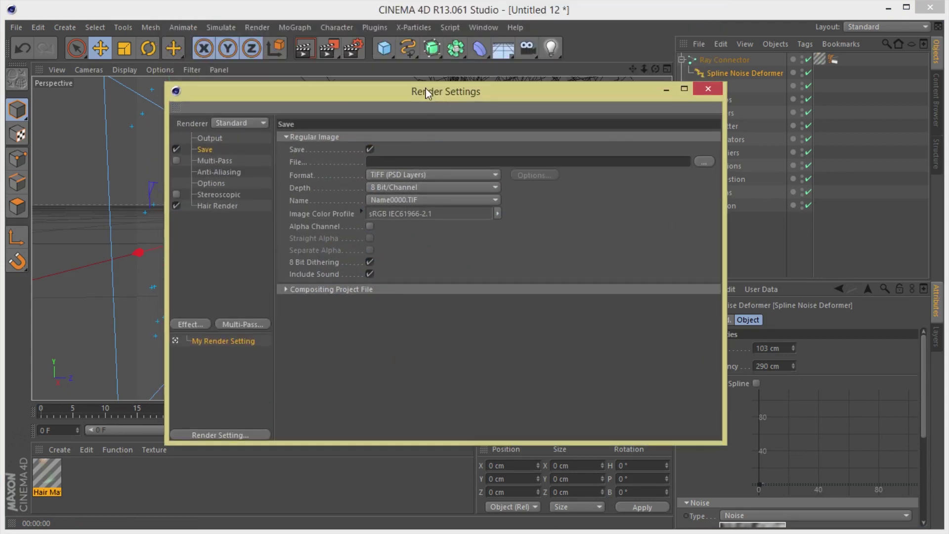
left_click(439, 176)
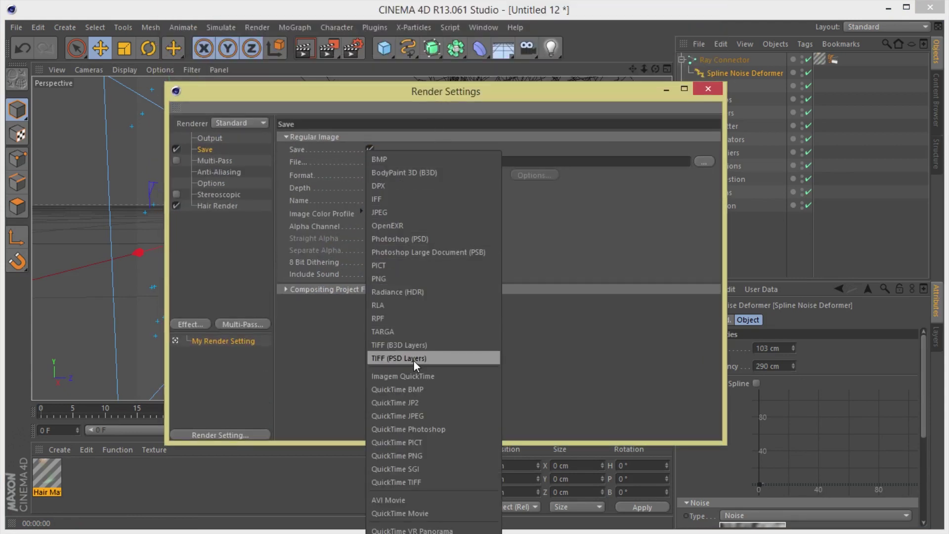
left_click(405, 278)
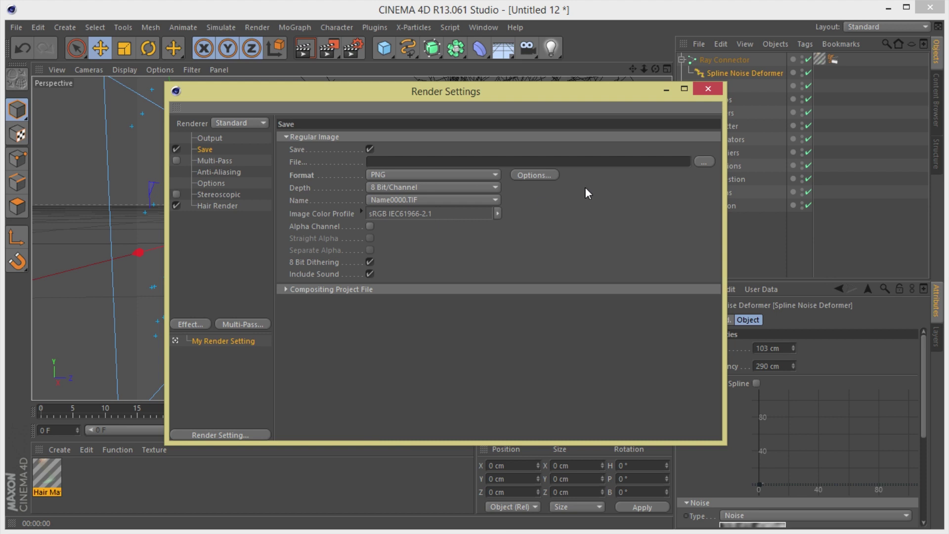
left_click(371, 227)
Set the render's anti-aliasing to Best
left_click(219, 172)
left_click(393, 139)
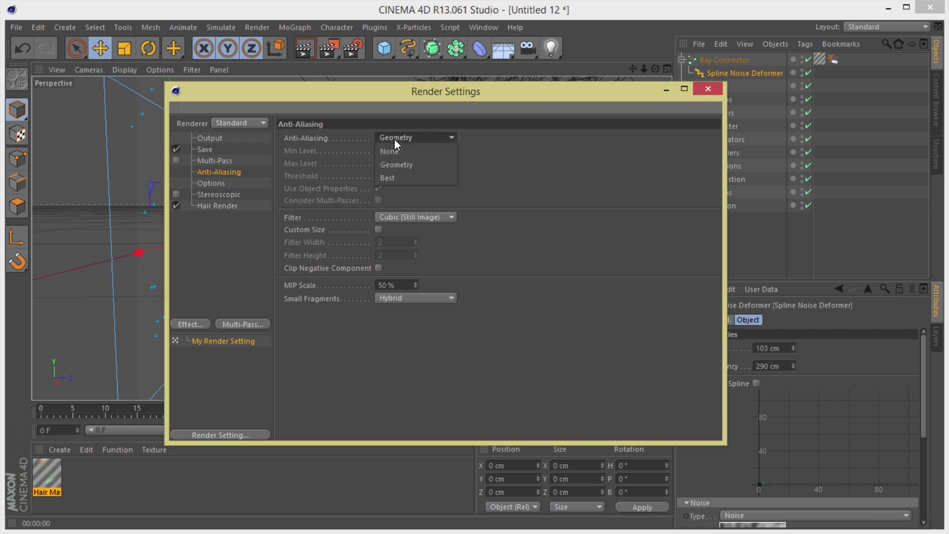
left_click(405, 174)
Set the render output size to 1920 x 1080 pixels
left_click(218, 145)
left_click(217, 140)
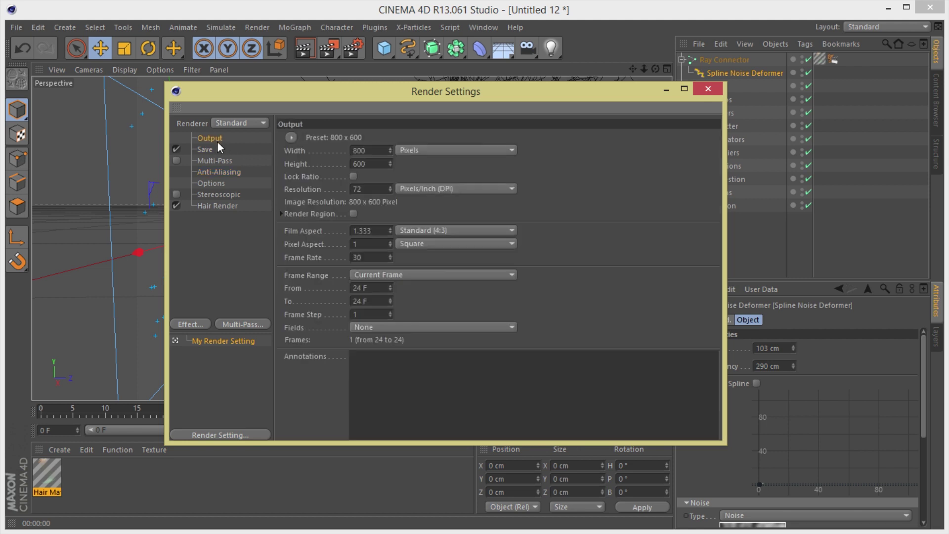
left_click(366, 150)
type("1920")
key("Tab")
type("1080")
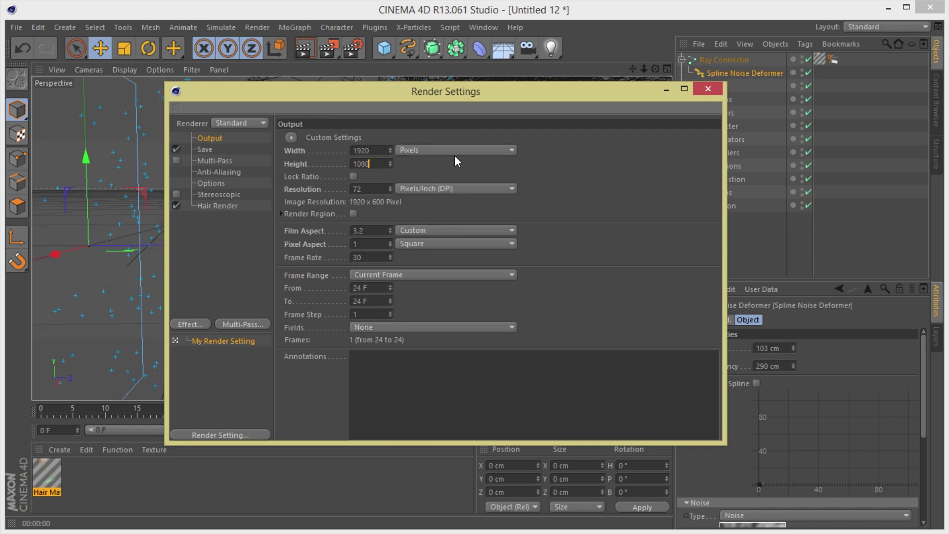
key("Return")
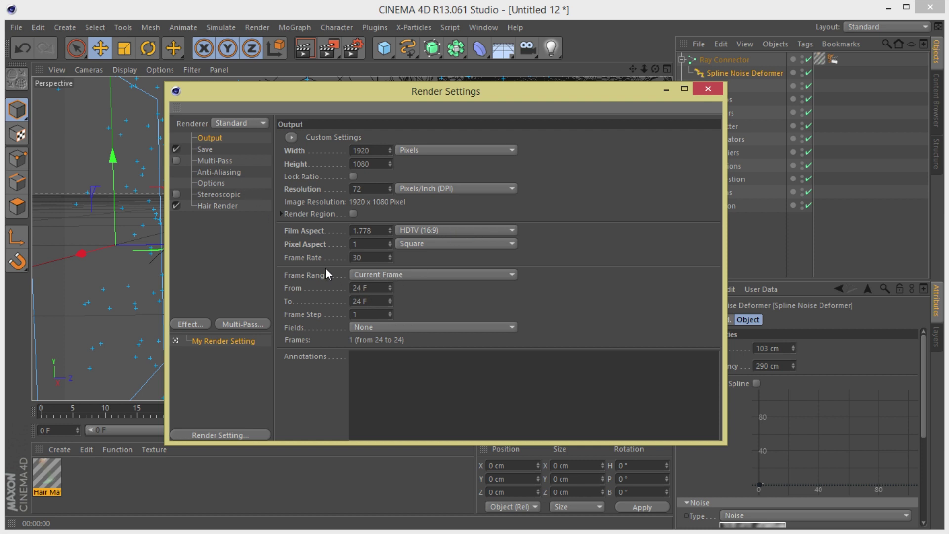
Choose a save location for the render and create a folder named "tut renders" inside the abstract lines tutorial folder
left_click(204, 150)
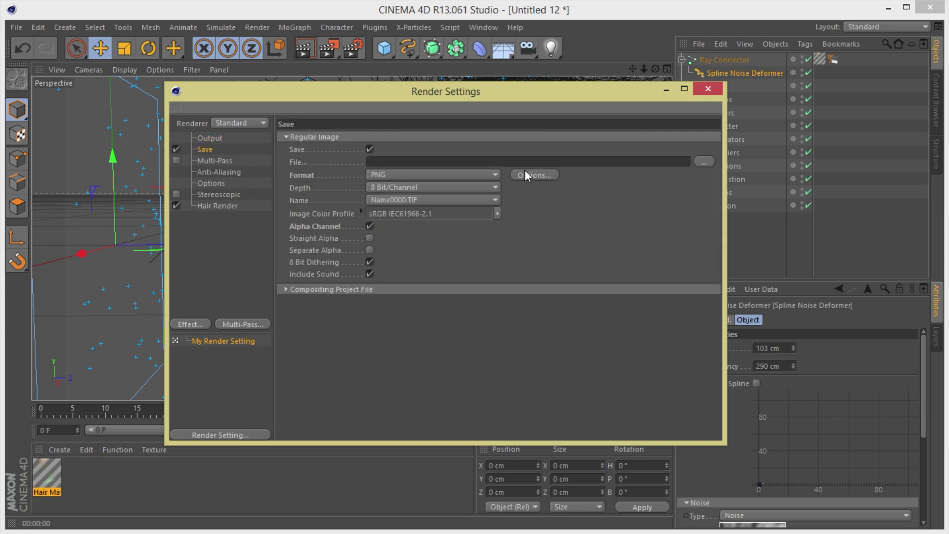
left_click(697, 164)
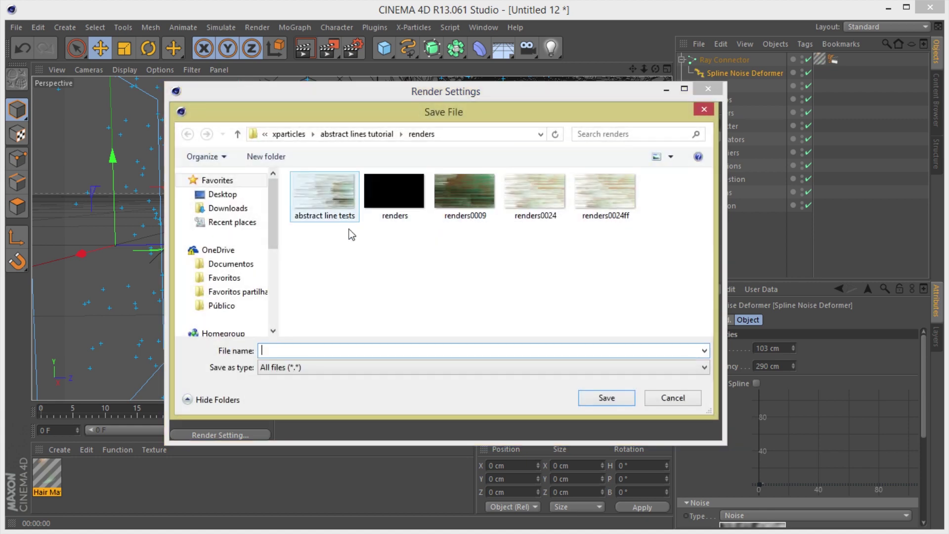
left_click(376, 134)
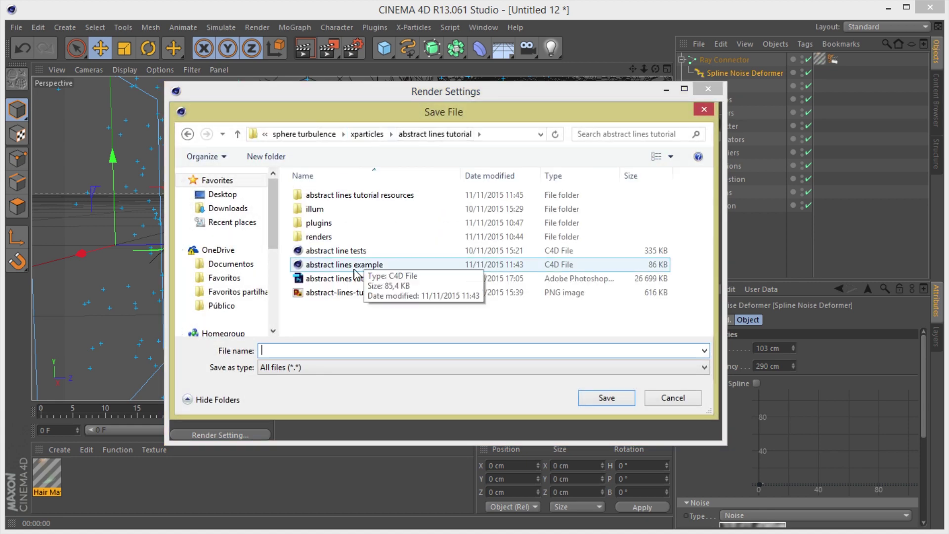
right_click(356, 316)
mouse_move(396, 454)
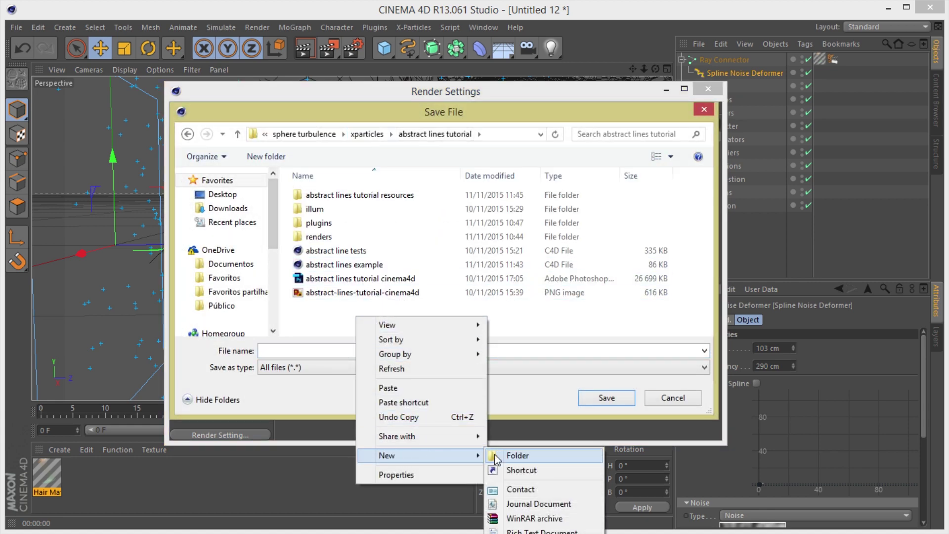
left_click(495, 456)
type("t")
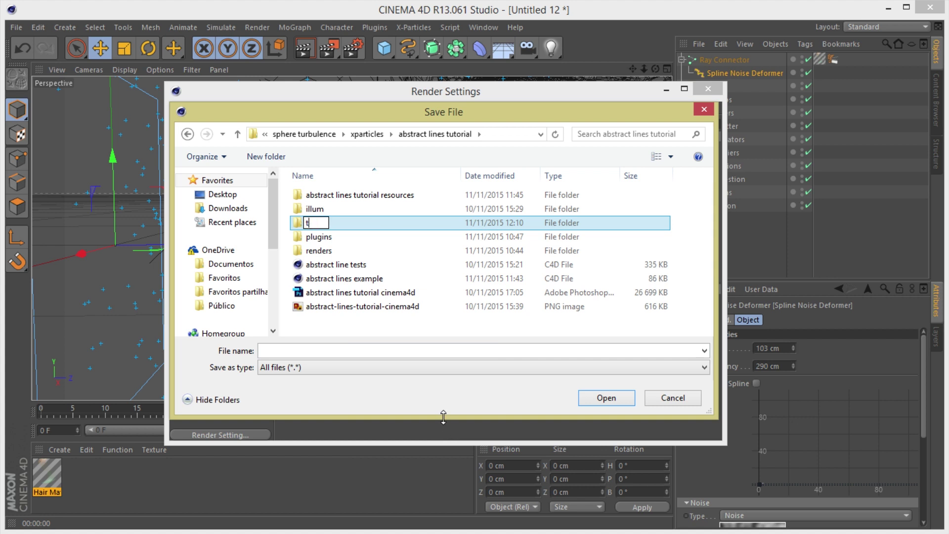
type("ut renders")
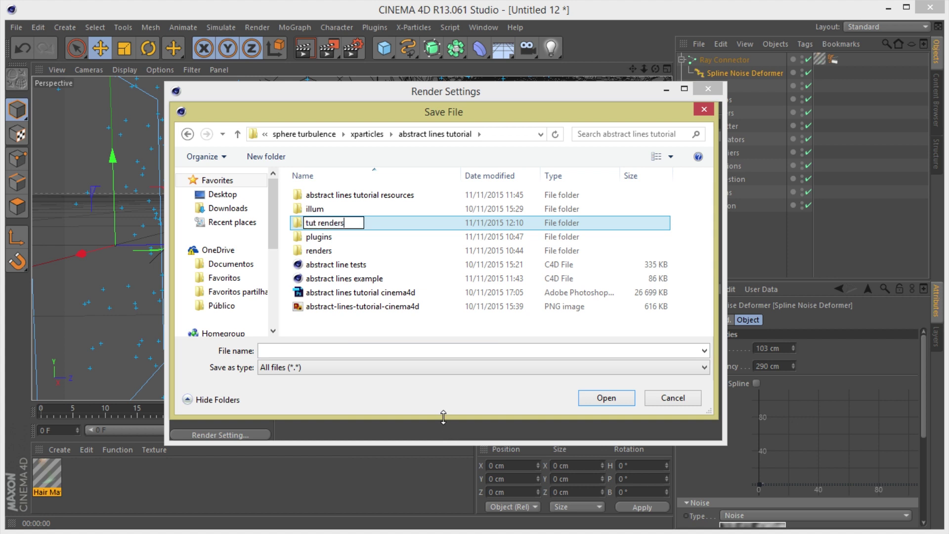
left_click(361, 292)
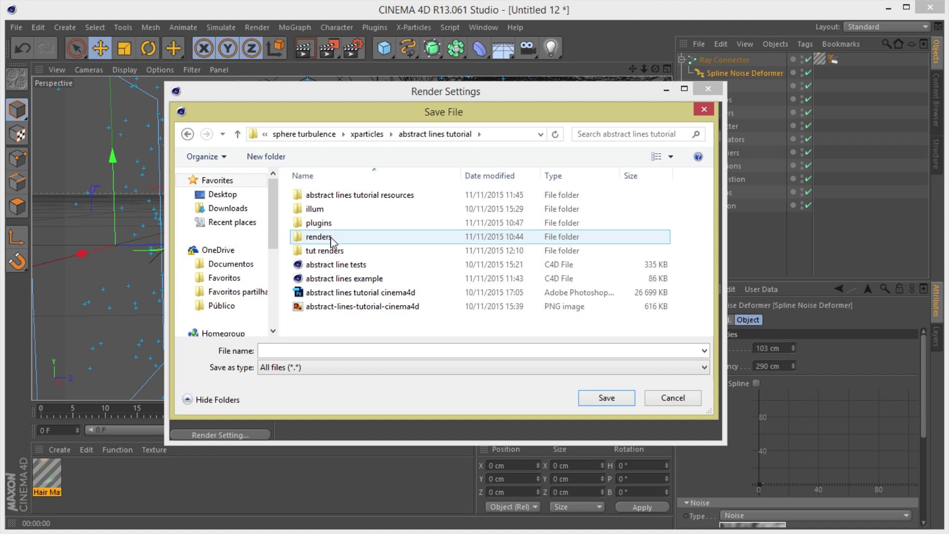
Set the render's save file to "renders" in the tut renders folder and close the render settings
double_click(332, 250)
left_click(326, 350)
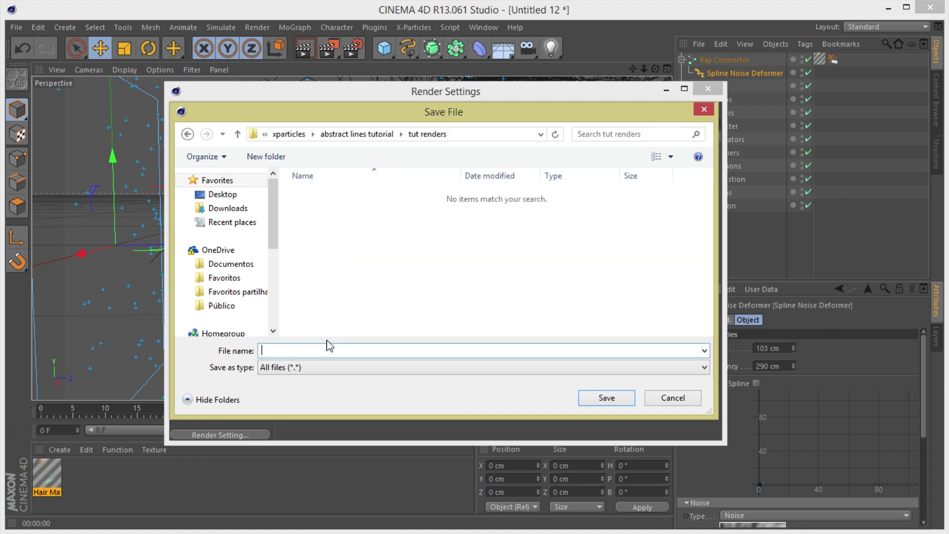
type("renders")
key("Return")
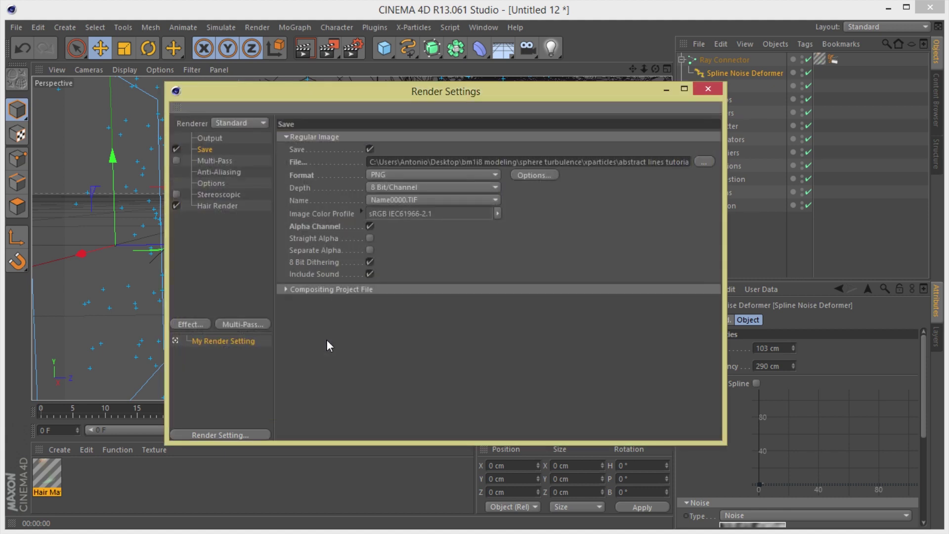
left_click(210, 138)
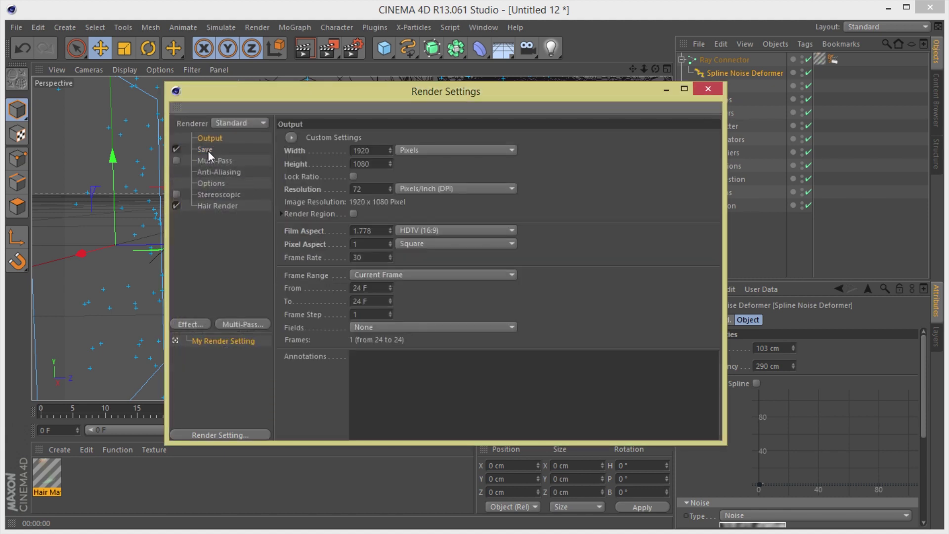
left_click(208, 150)
left_click(211, 161)
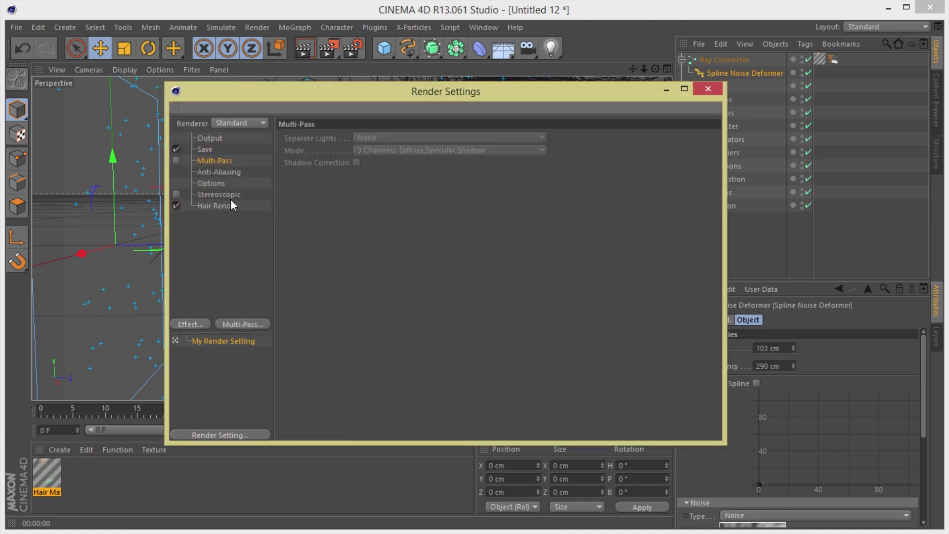
left_click(709, 92)
Add a camera at the current view and make it the active camera
left_click_drag(527, 50, 568, 71)
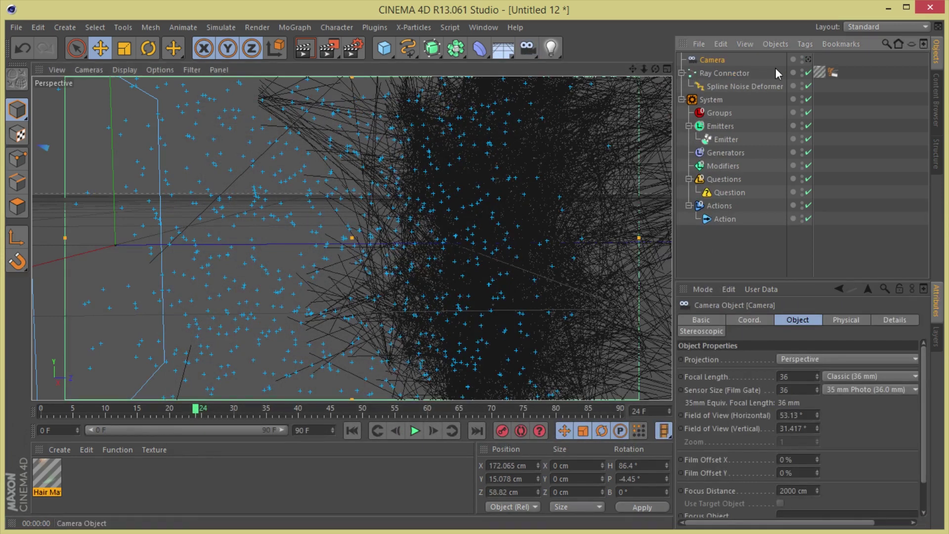
left_click(809, 59)
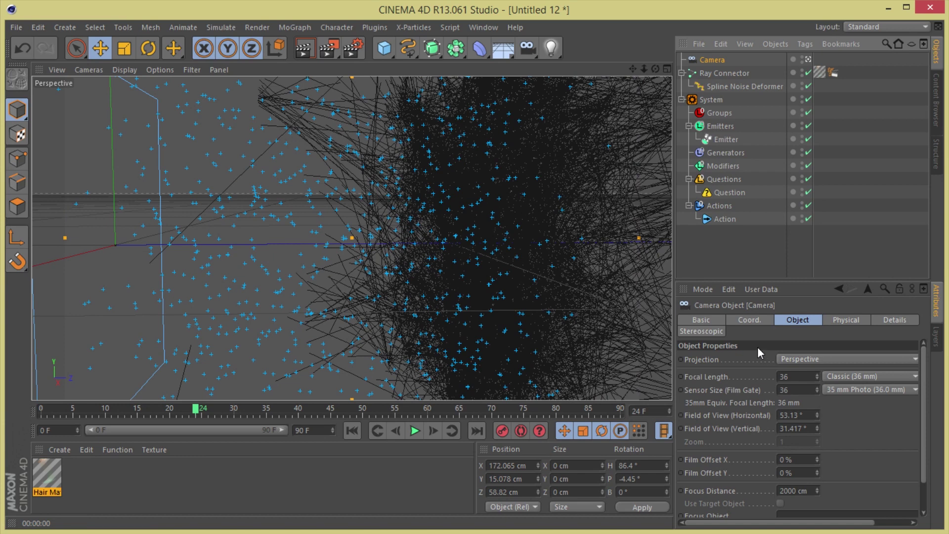
Set the camera's heading rotation to 90° and its pitch rotation to 0°
left_click(748, 320)
left_click(858, 360)
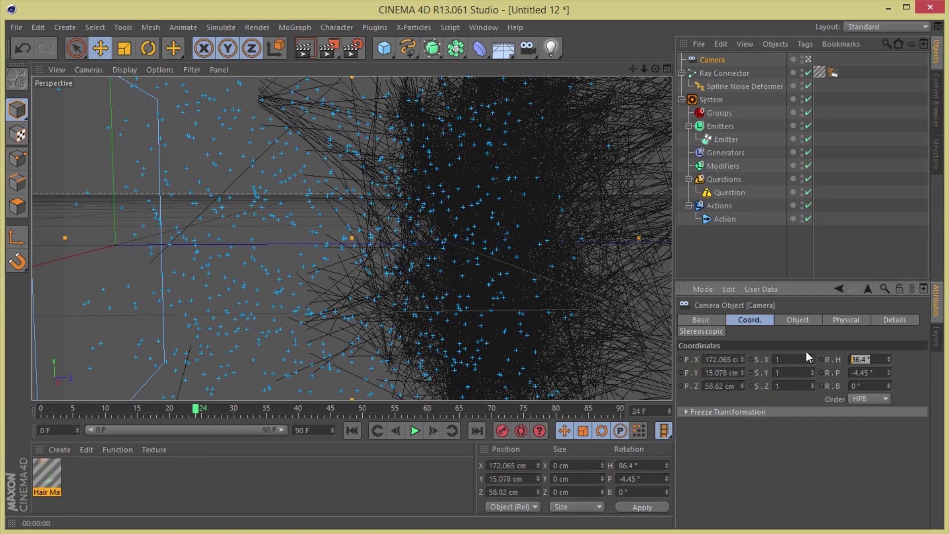
type("90")
key("Tab")
type("0")
key("Return")
Reframe the lines through the camera and render a preview of the view
left_click_drag(633, 68, 631, 51)
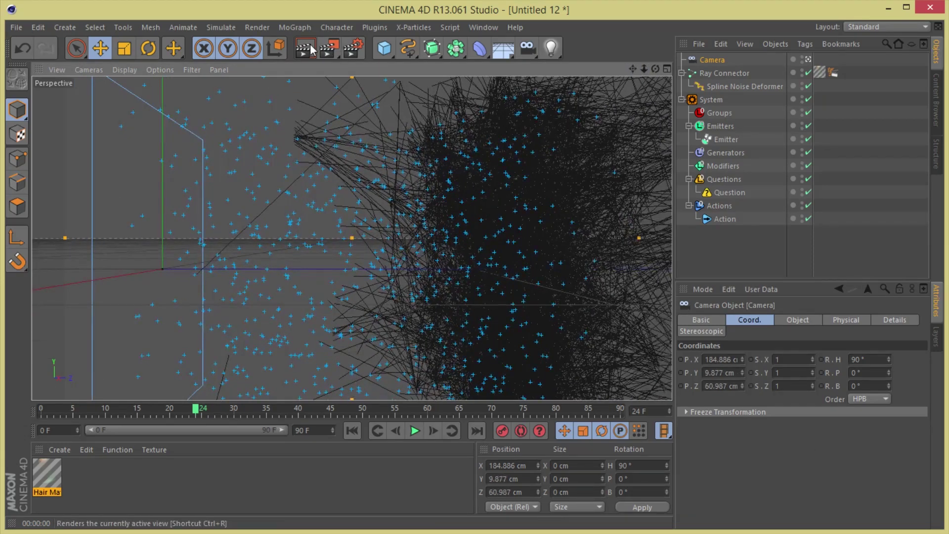
left_click(305, 48)
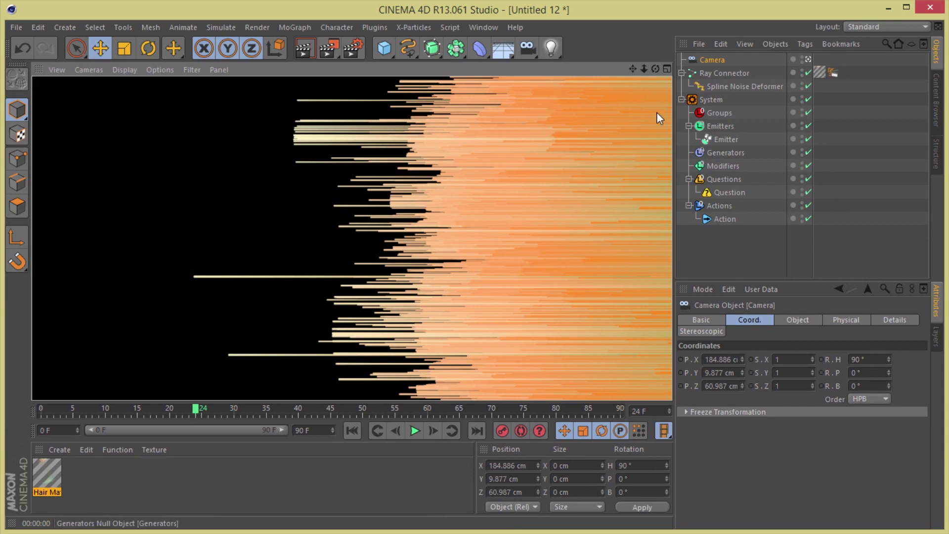
left_click_drag(645, 69, 637, 70)
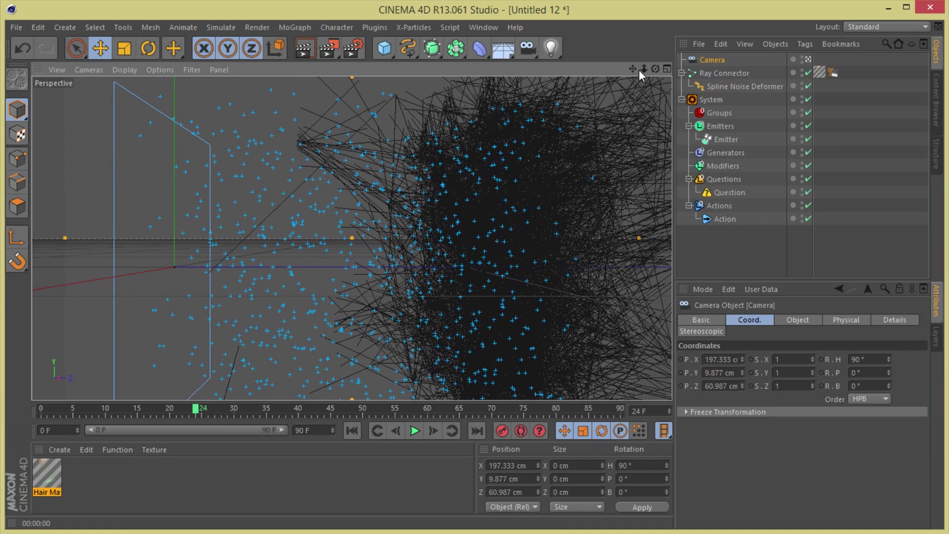
left_click_drag(642, 69, 650, 70)
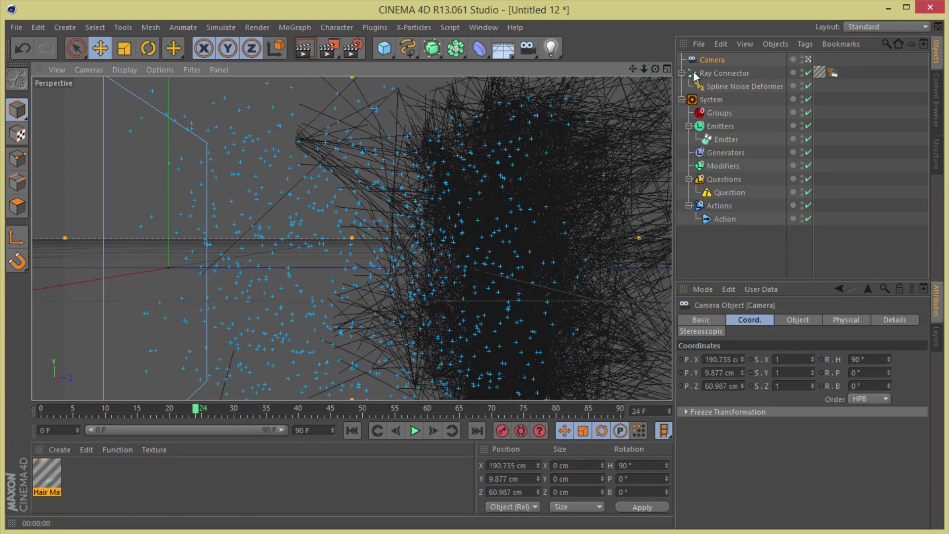
Enable the strength spline on the Spline Noise Deformer and render a preview of the view
left_click(708, 74)
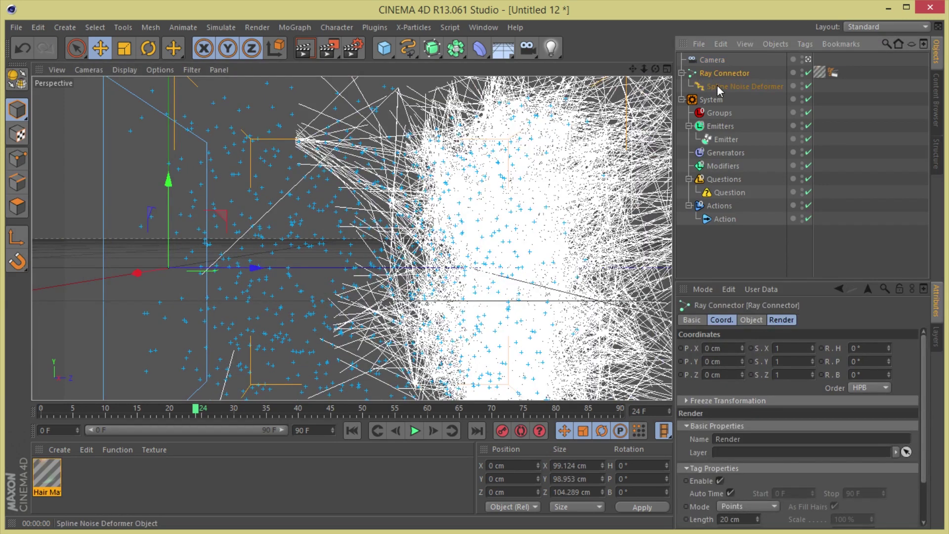
left_click(717, 87)
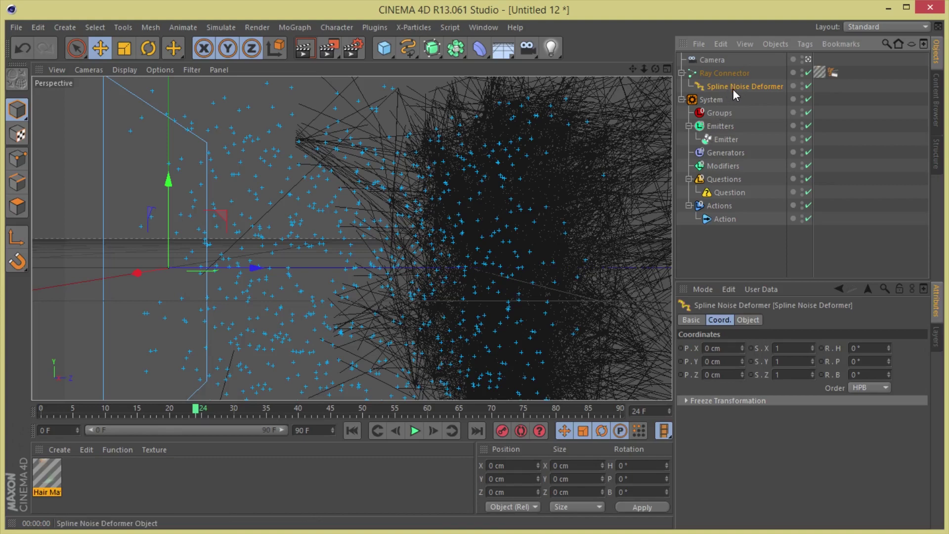
left_click(748, 320)
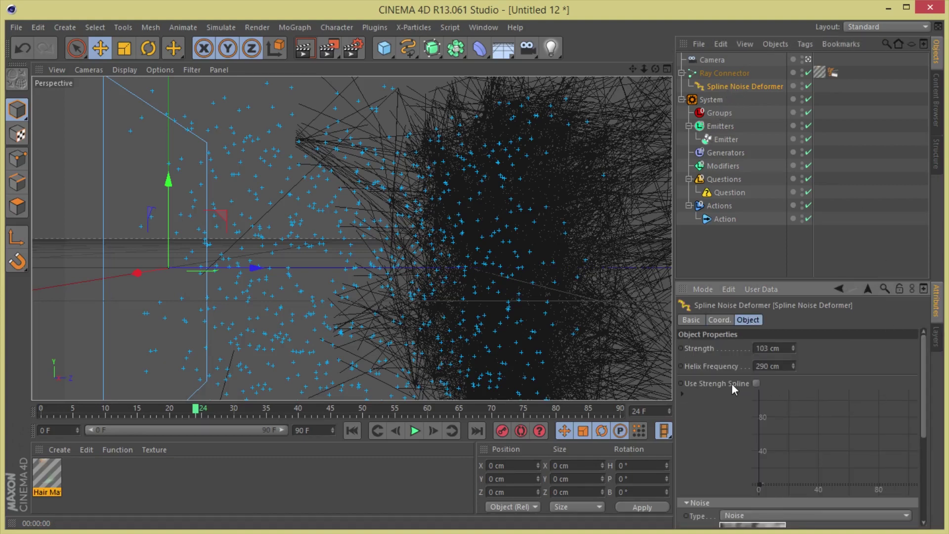
left_click(756, 384)
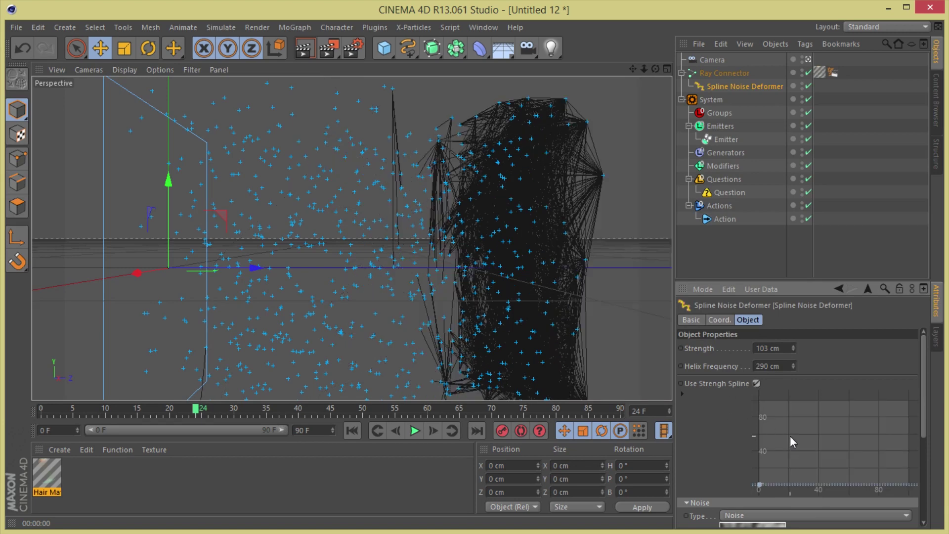
left_click(305, 48)
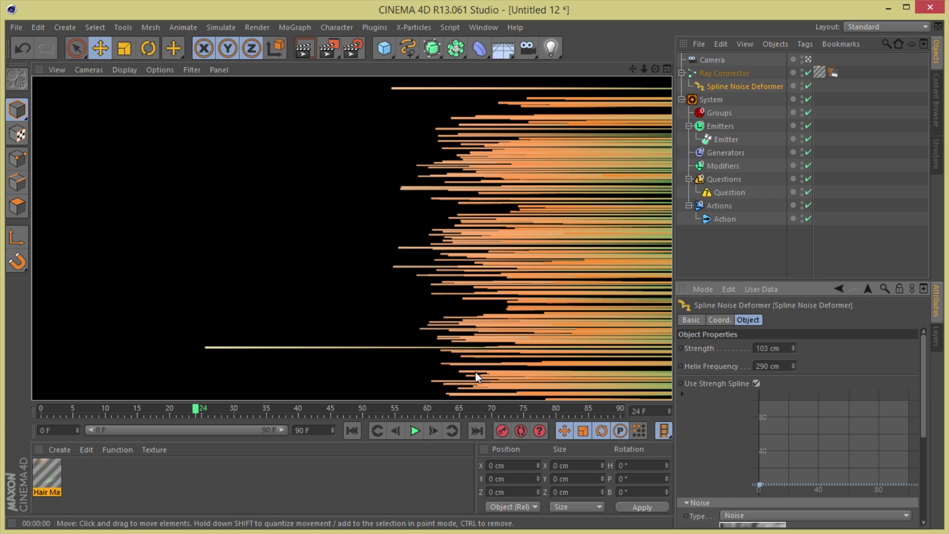
right_click(774, 417)
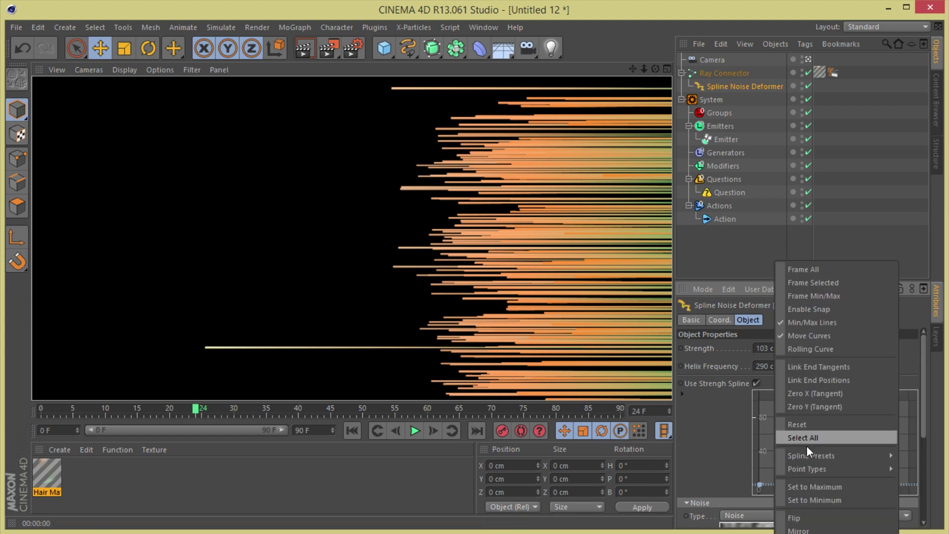
left_click(714, 446)
Change the deformer's noise type to Turbulence with a scale of 20 cm and render a preview
left_click_drag(924, 399, 927, 470)
left_click(783, 400)
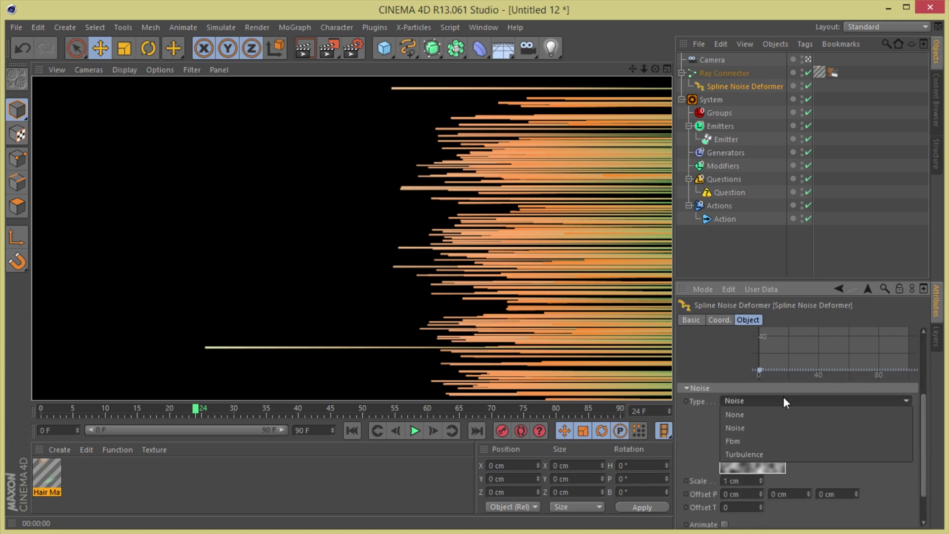
left_click(778, 454)
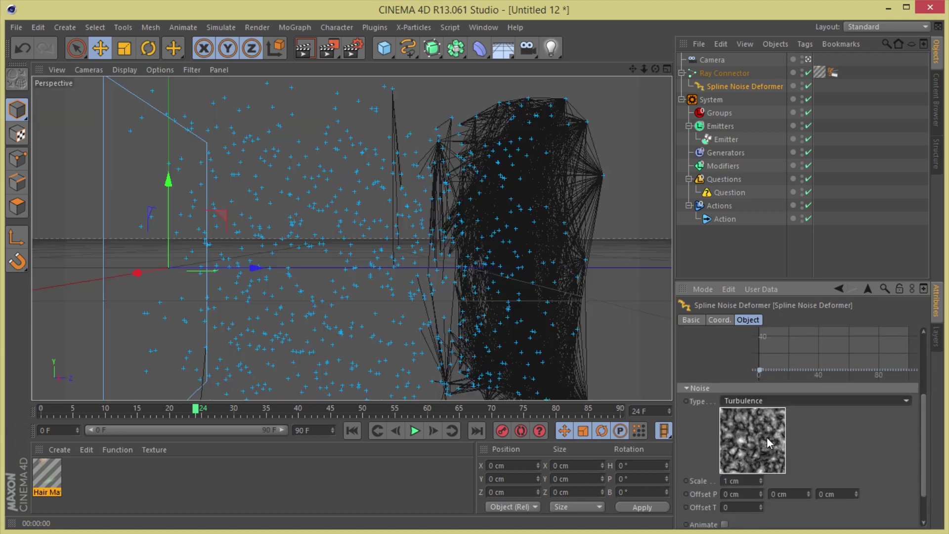
left_click(762, 483)
left_click_drag(763, 479, 762, 468)
left_click(313, 48)
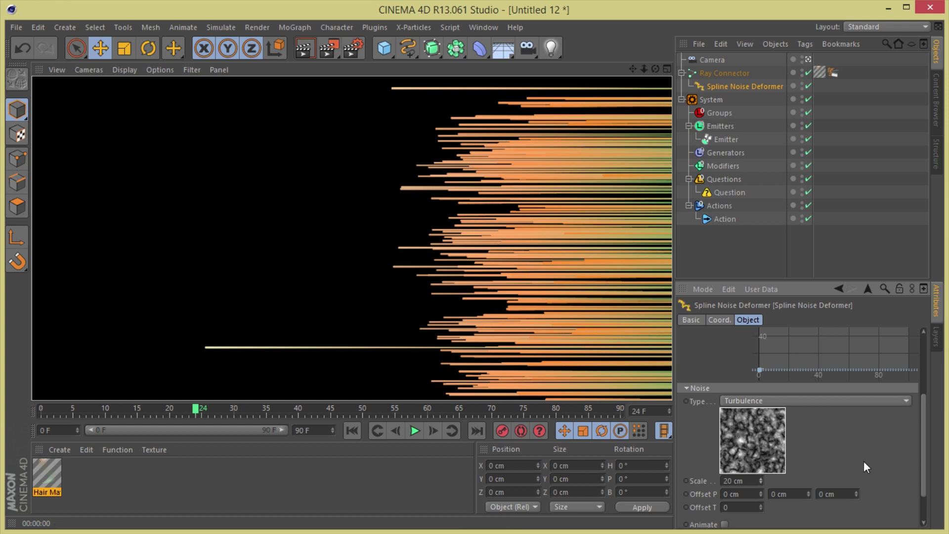
Shape the deformer's strength spline with the user formula preset sin(x * pi) using 4 control points
left_click_drag(927, 418, 793, 384)
right_click(793, 384)
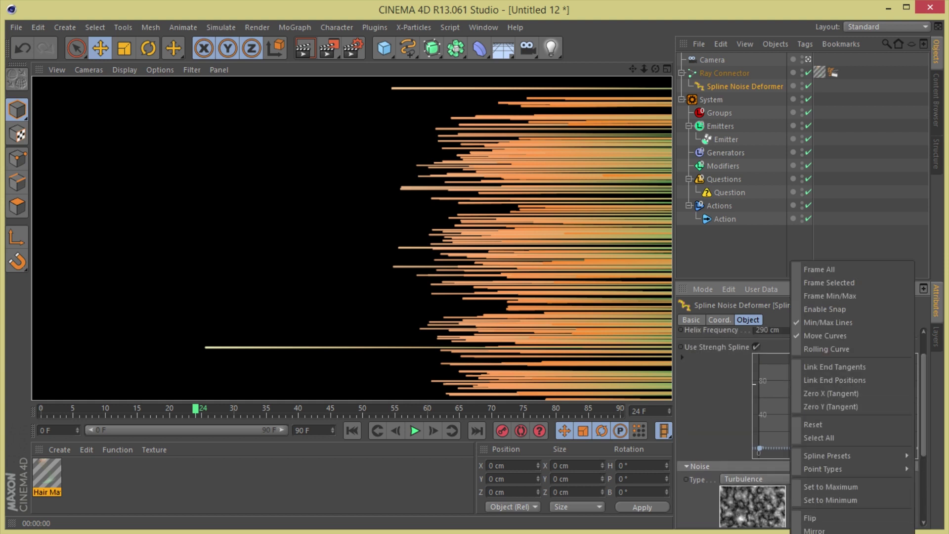
mouse_move(827, 456)
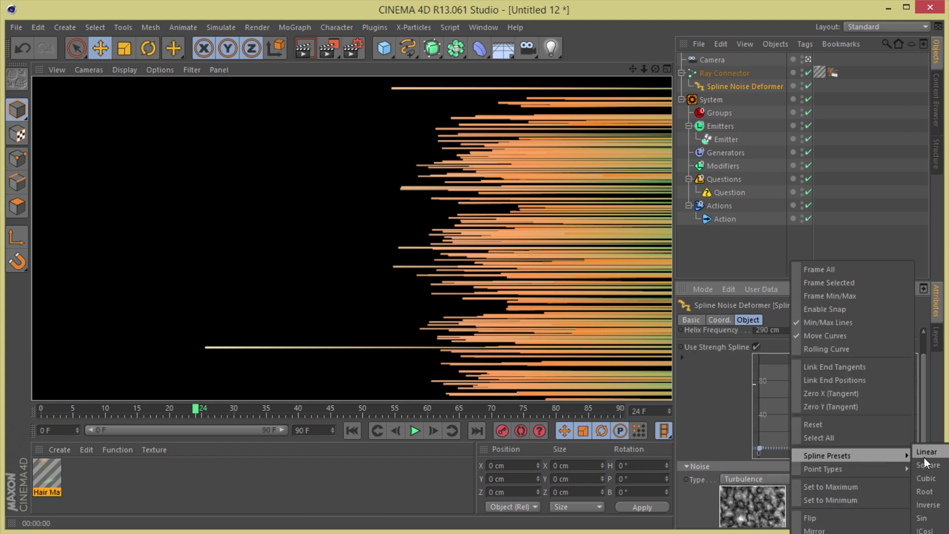
left_click(925, 528)
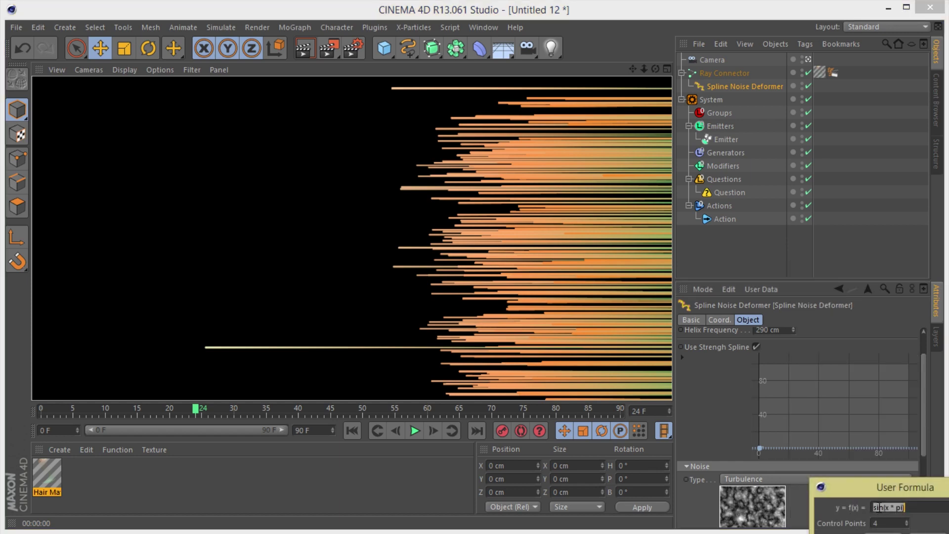
key("Return")
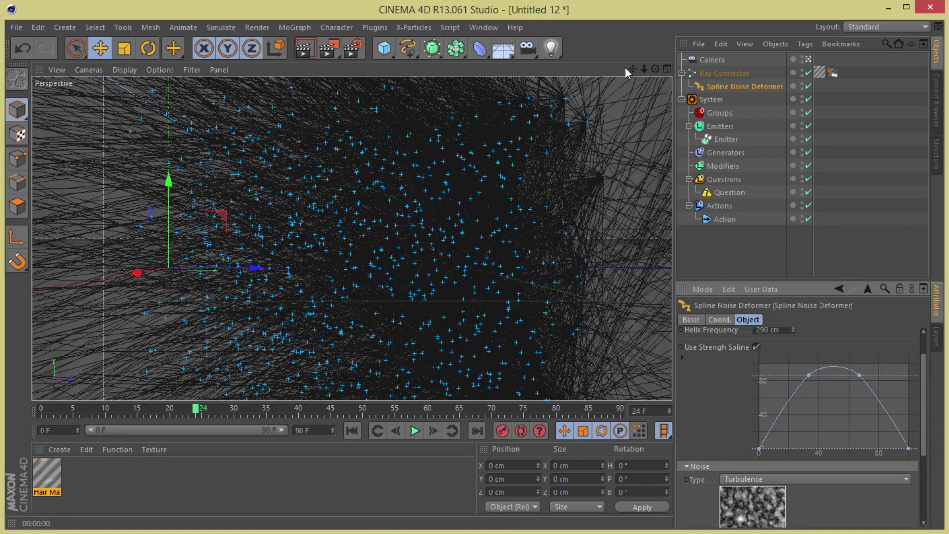
Move the camera back from the lines until their ends are framed, checking the framing with preview renders
left_click_drag(645, 68, 794, 78)
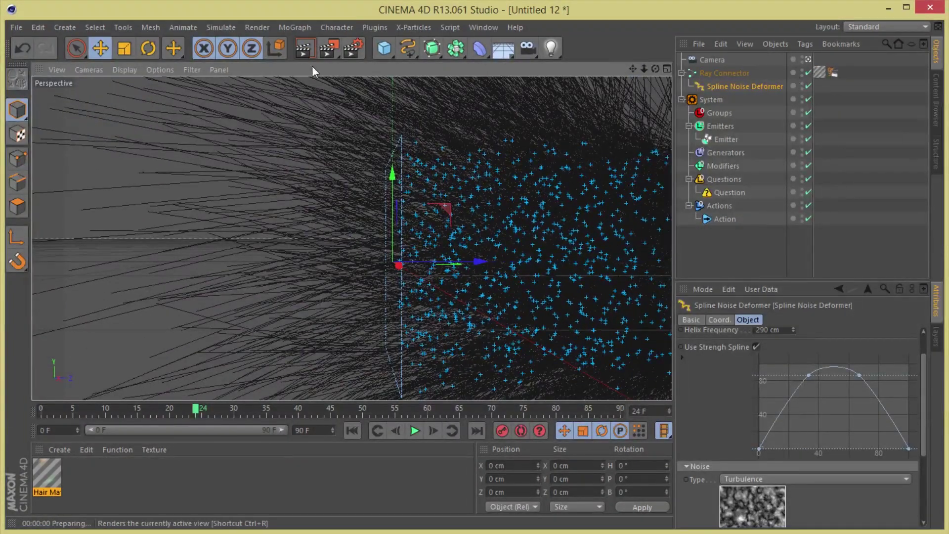
left_click(306, 53)
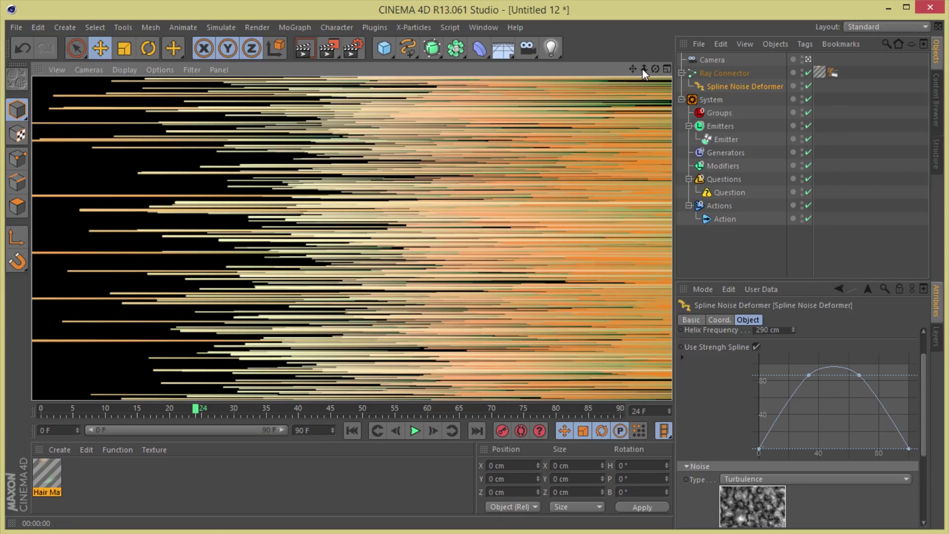
mouse_move(645, 70)
left_mouse_down()
mouse_move(627, 73)
mouse_move(661, 70)
mouse_move(652, 67)
left_mouse_up()
left_click(305, 50)
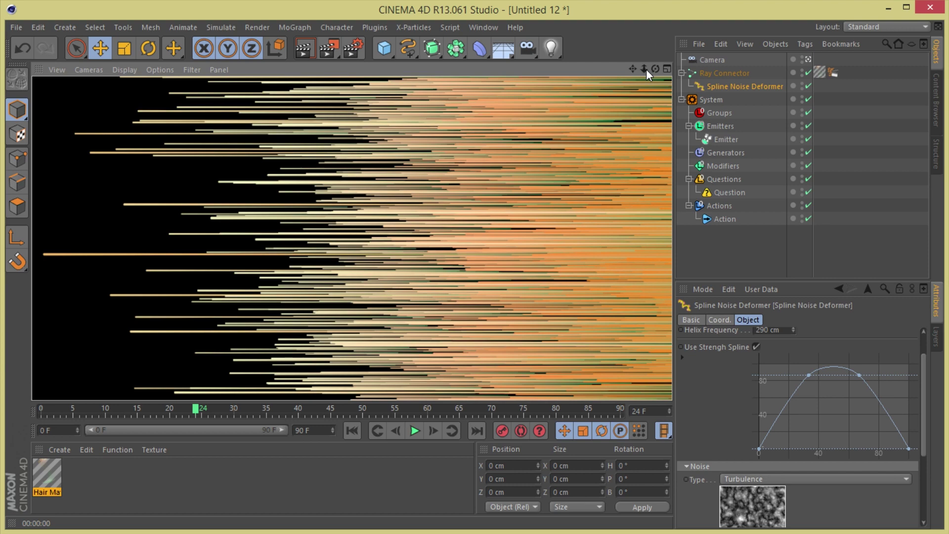
mouse_move(643, 69)
left_mouse_down()
mouse_move(633, 69)
mouse_move(648, 70)
left_mouse_up()
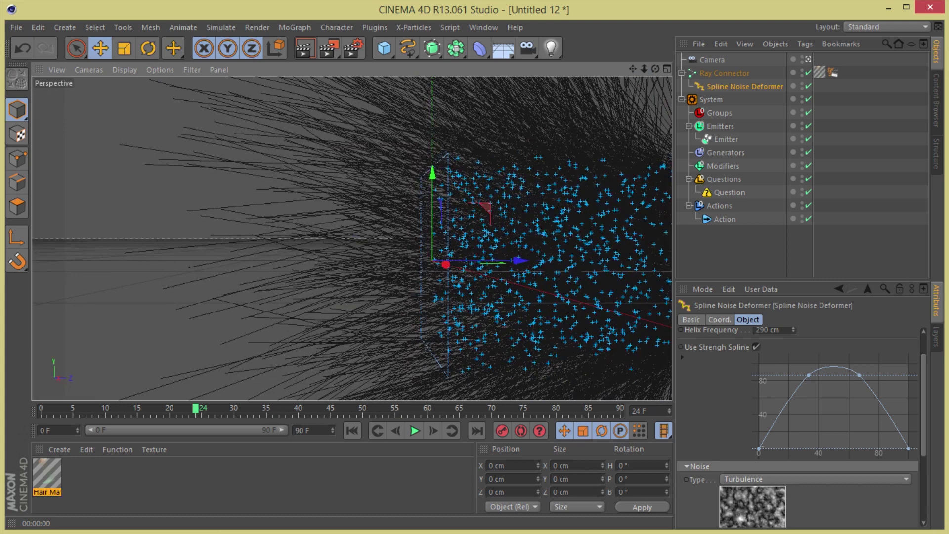
In the hair material's color gradient, shift the orange knot inward, give the root knot RGB 16, 215, 149, and render a preview
left_click(47, 474)
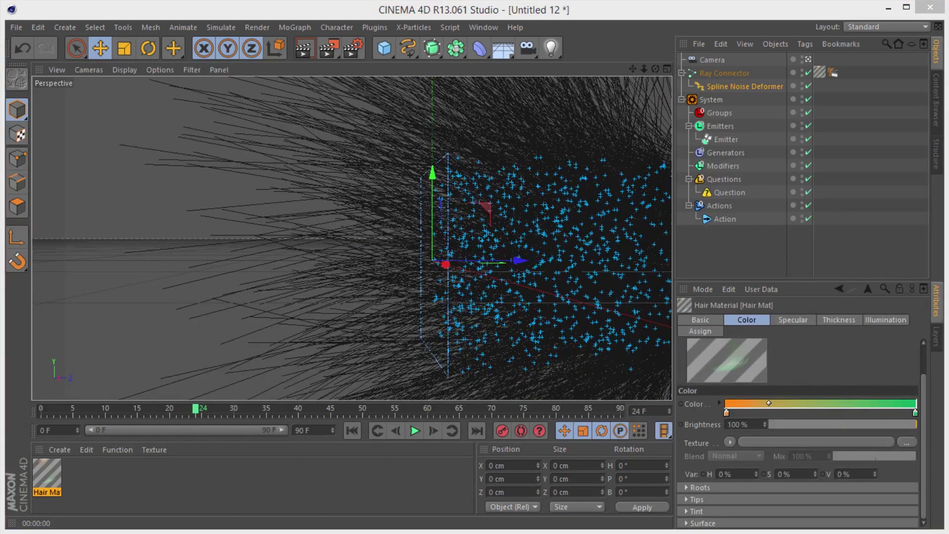
double_click(47, 475)
left_click_drag(372, 90, 479, 59)
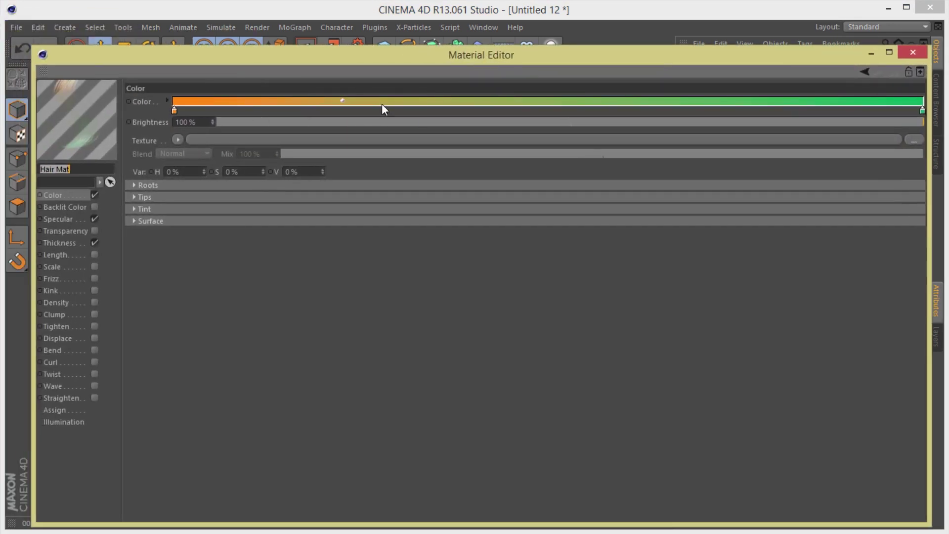
left_click(345, 102)
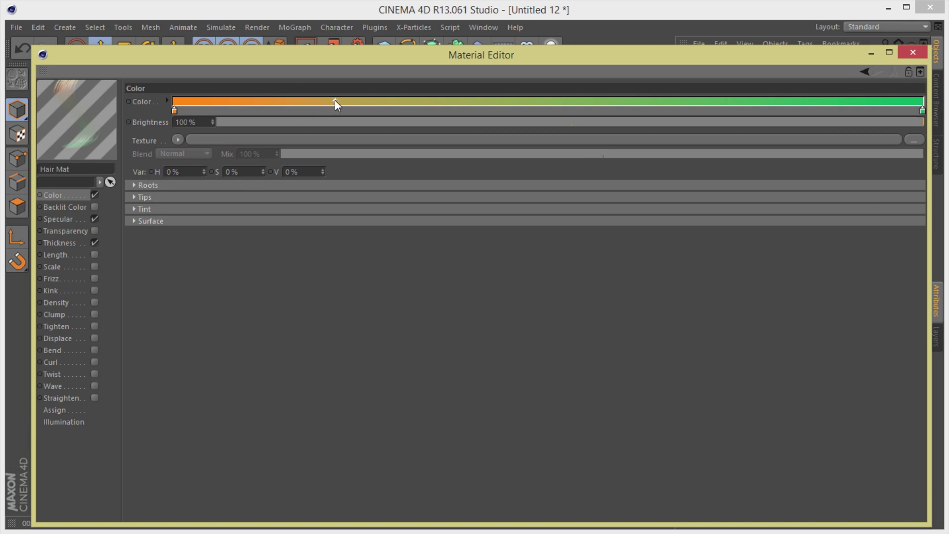
left_click_drag(178, 110, 277, 111)
double_click(175, 110)
left_click_drag(200, 59, 176, 82)
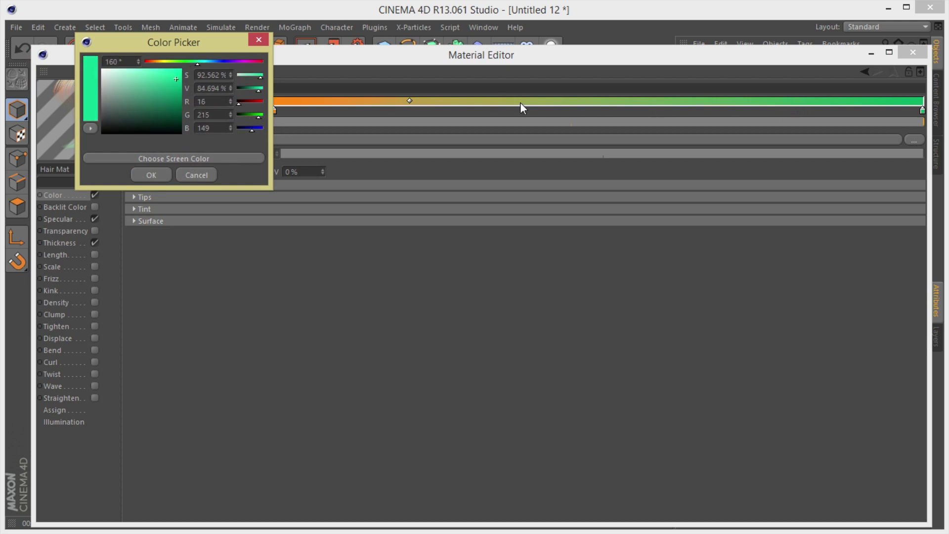
left_click(151, 175)
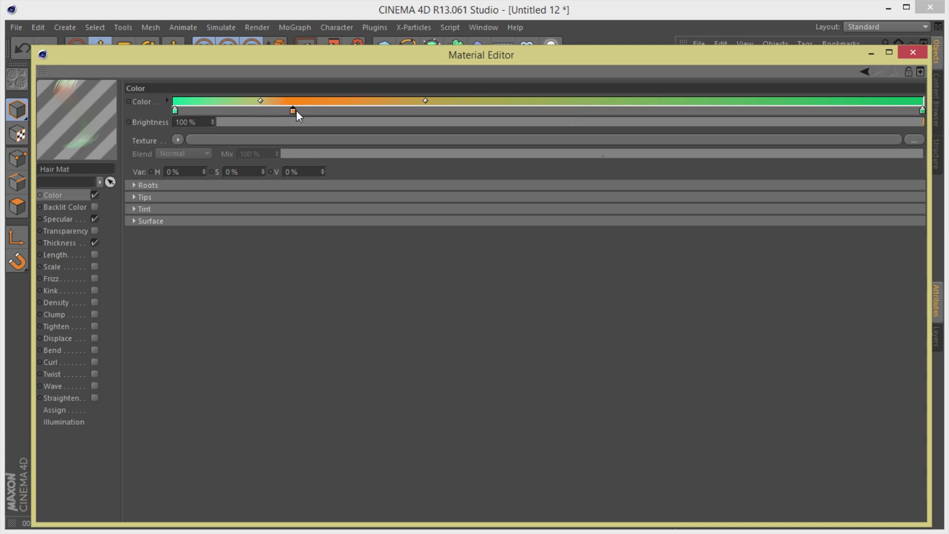
left_click(871, 52)
left_click(305, 49)
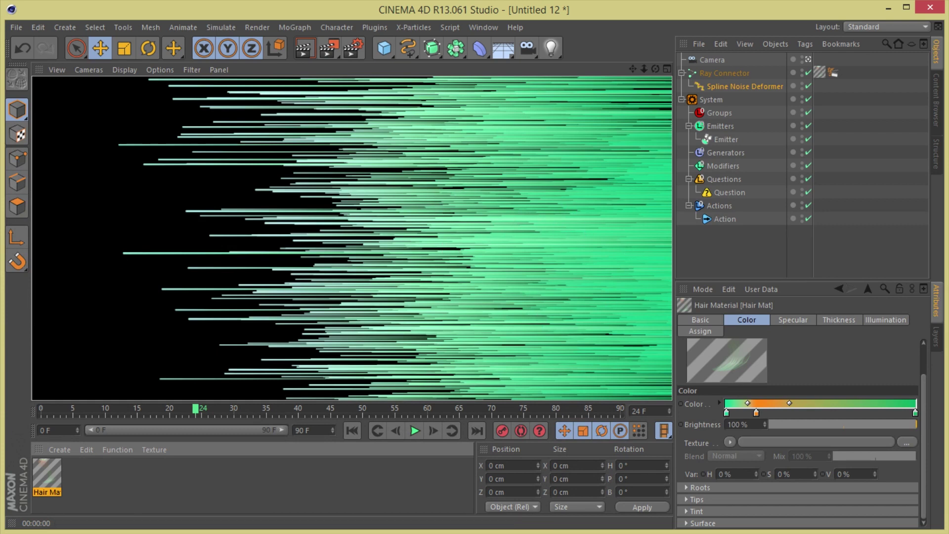
Move the orange knot of the hair gradient slightly further from the root and close the material editor
double_click(45, 482)
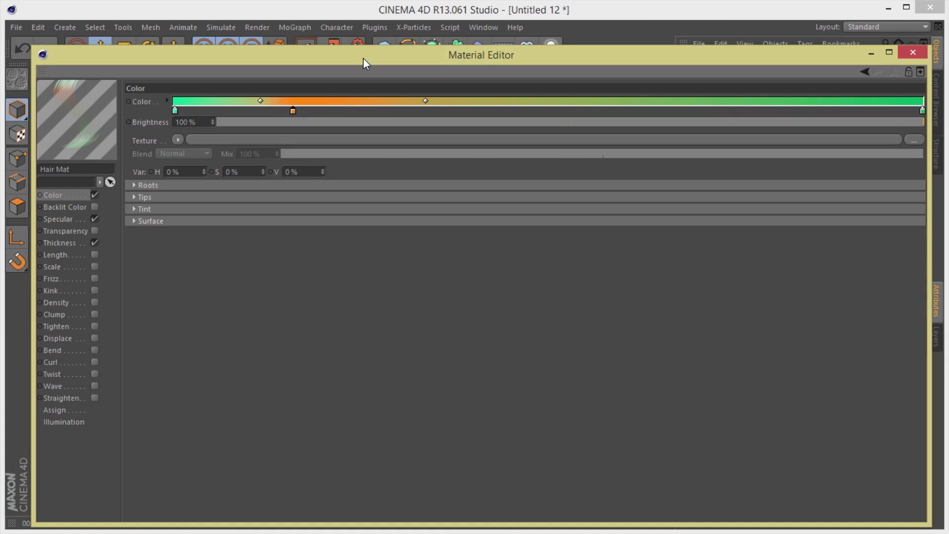
left_click_drag(292, 111, 316, 111)
left_click(913, 53)
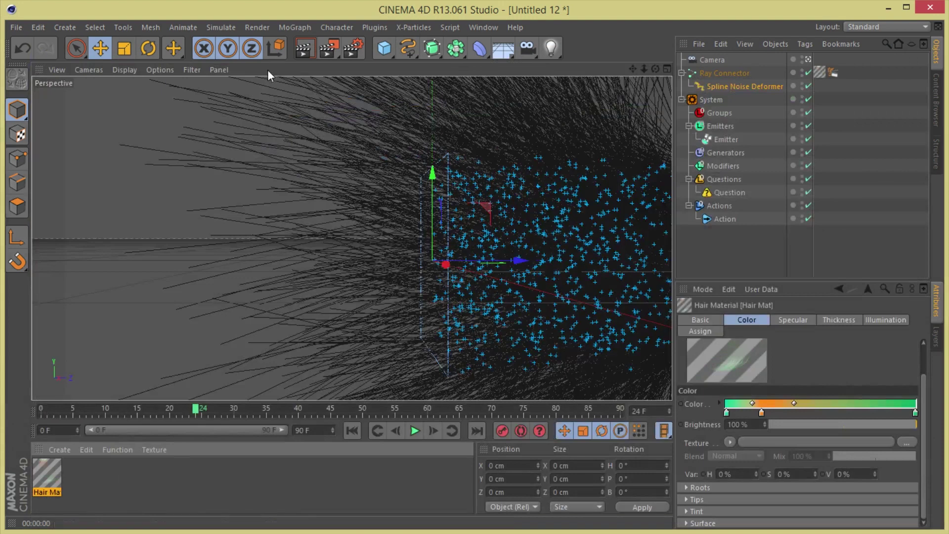
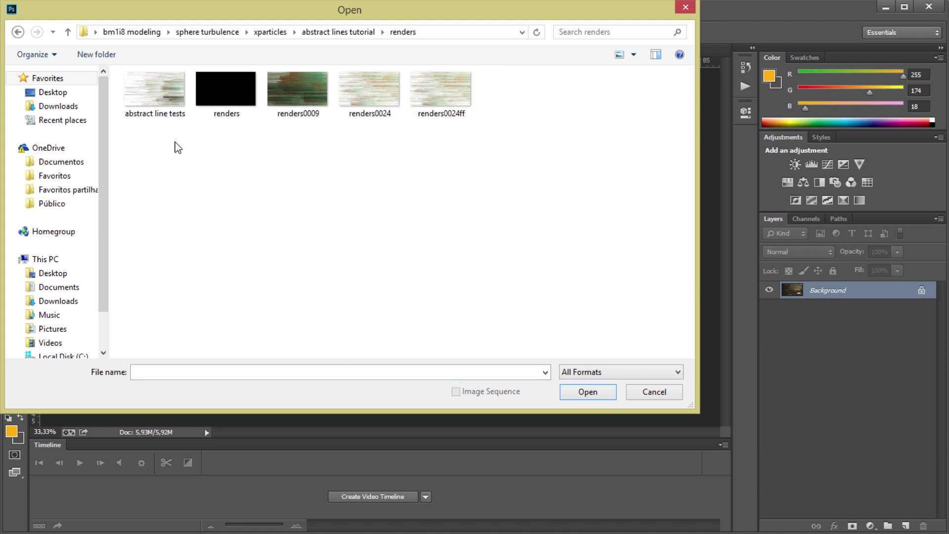
In Photoshop, open renders0024 from the tut renders folder and add a new empty layer above the render
left_click(18, 32)
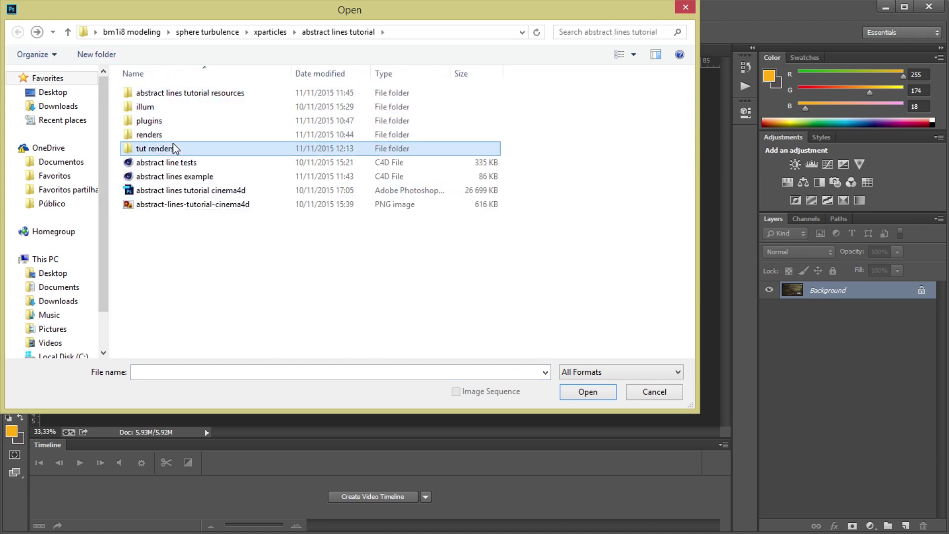
double_click(170, 149)
left_click(173, 106)
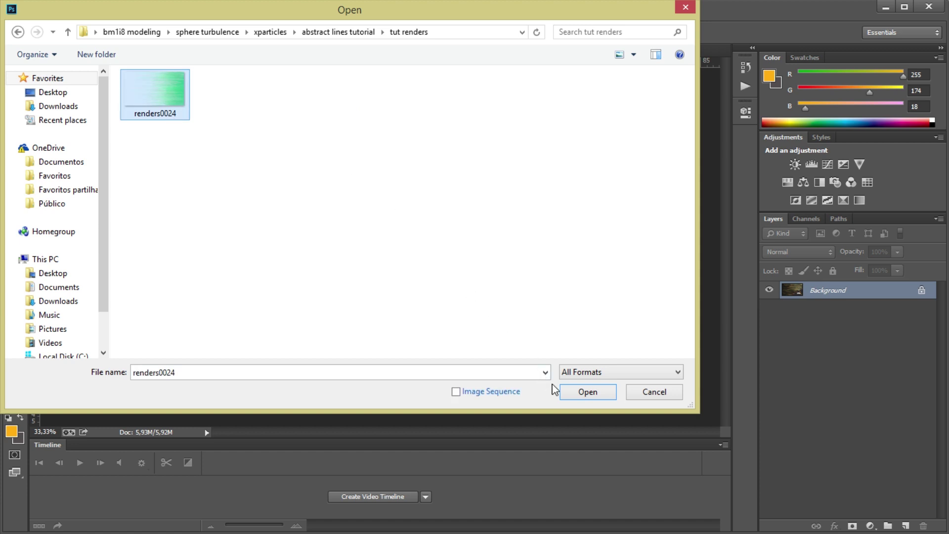
left_click(573, 393)
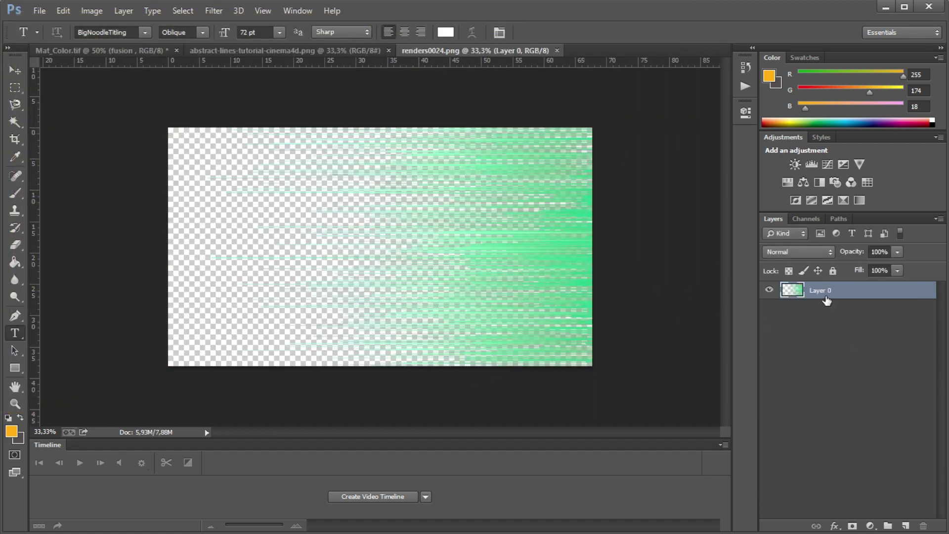
left_click(905, 526)
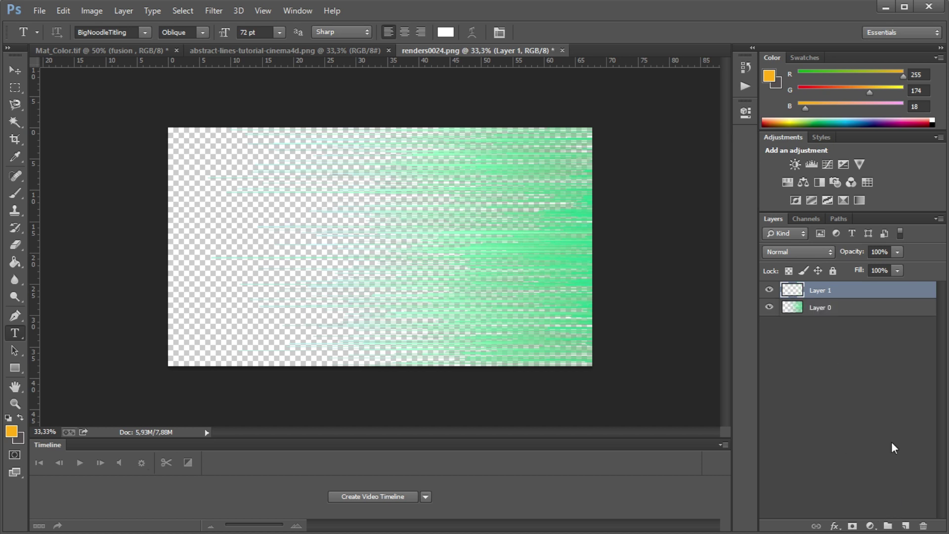
Dismiss the layer style settings and set the foreground color to dark gray #333333
key("h")
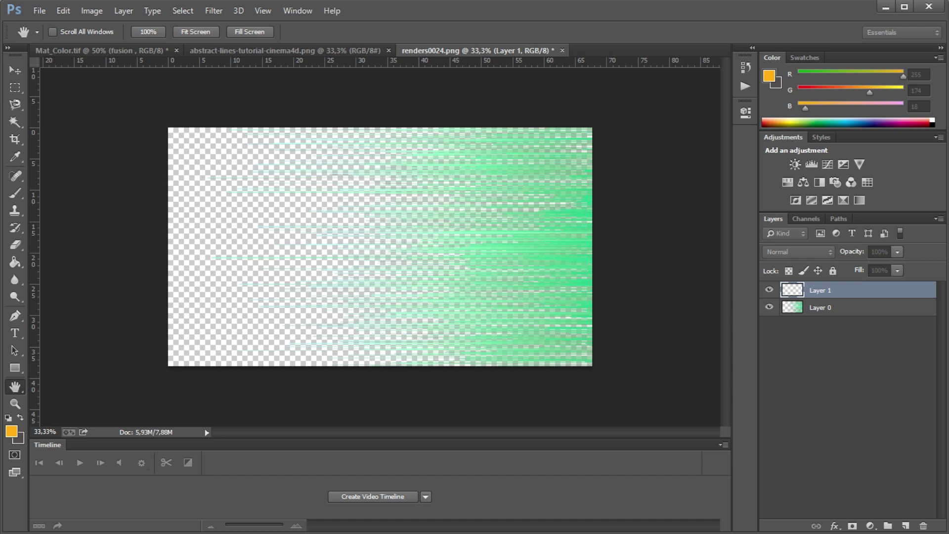
left_click(740, 156)
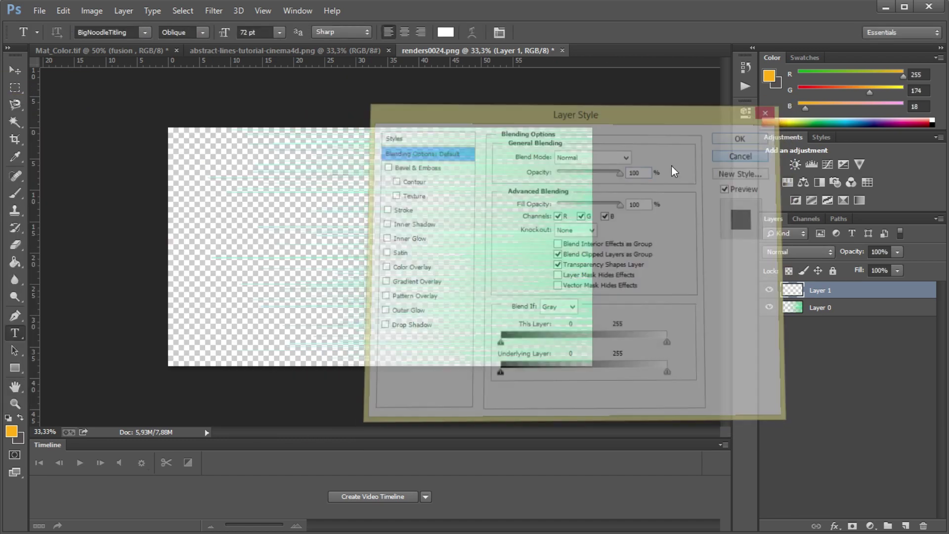
left_click(12, 431)
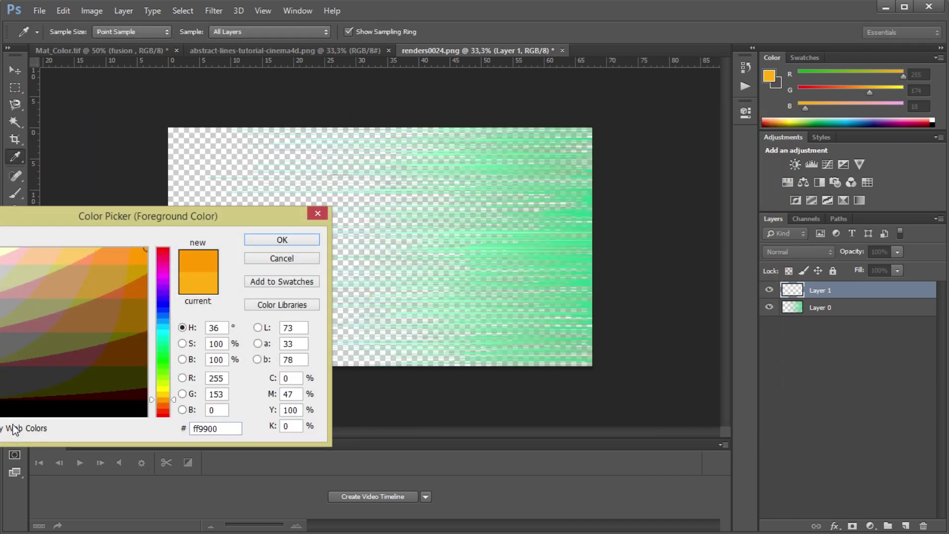
left_click_drag(87, 222, 173, 225)
left_click(110, 403)
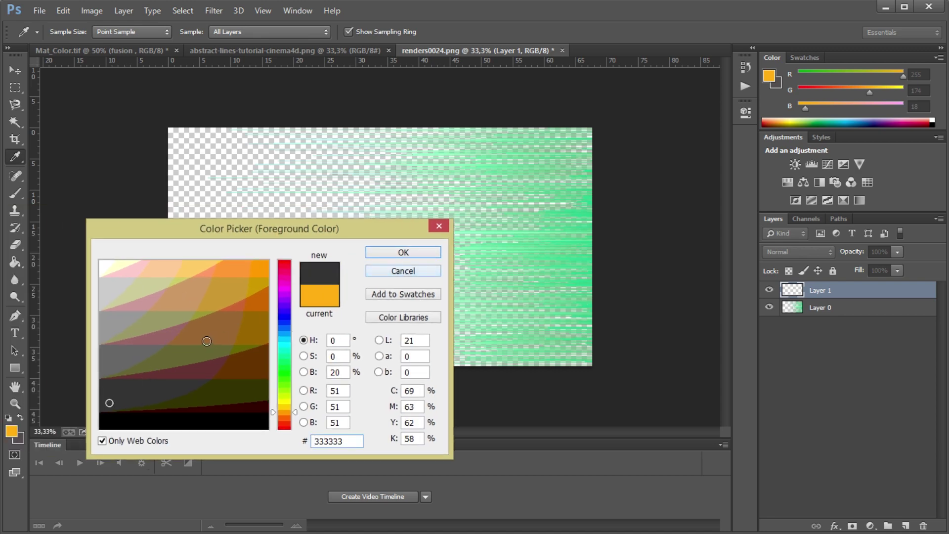
left_click(379, 255)
key("t")
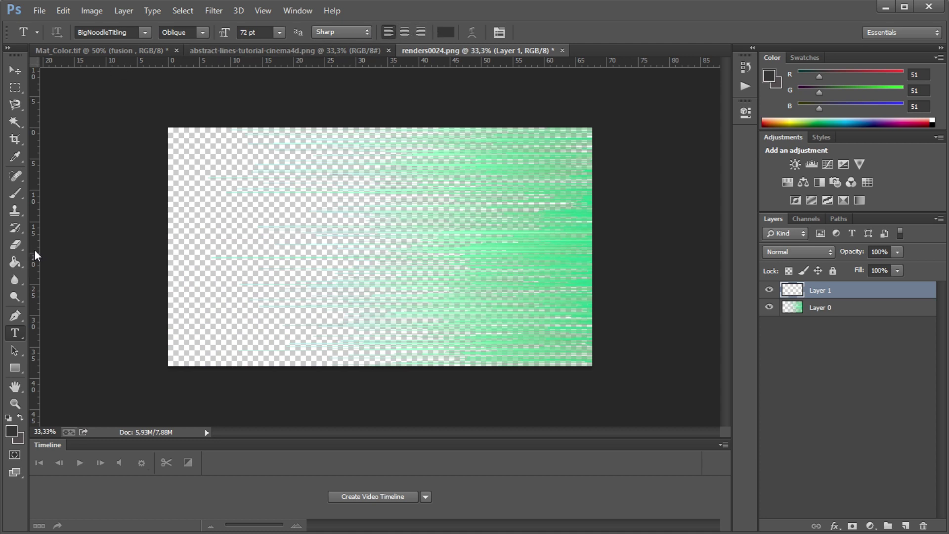
Fill the empty Layer 1 with the foreground color using the Paint Bucket and move it beneath the render layer
left_click(15, 263)
left_click(79, 276)
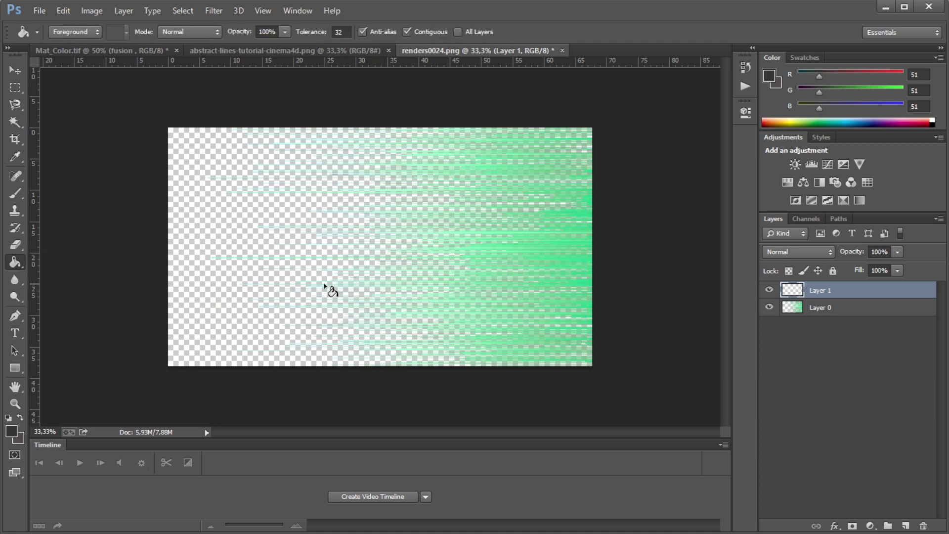
left_click(323, 285)
left_click_drag(826, 291, 836, 318)
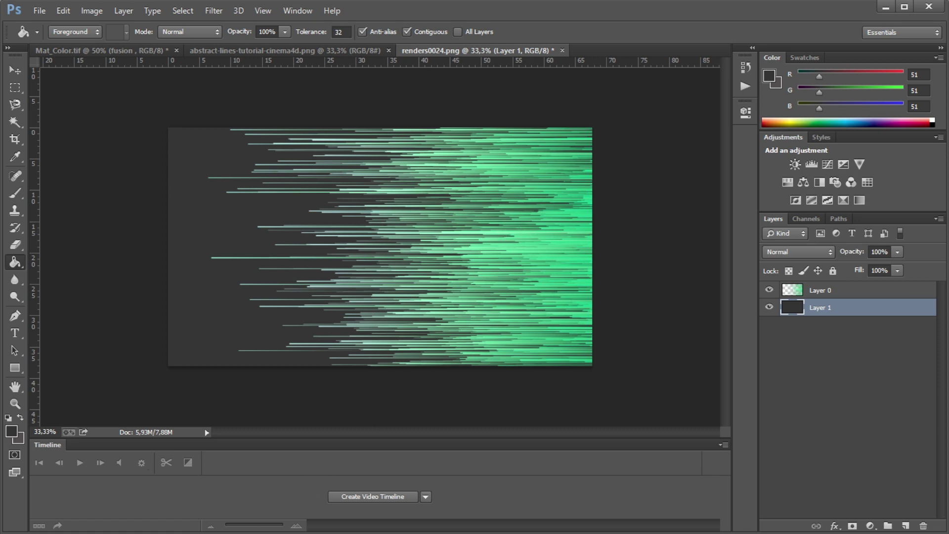
Switch to Cinema 4D and duplicate the hair material
left_click(886, 7)
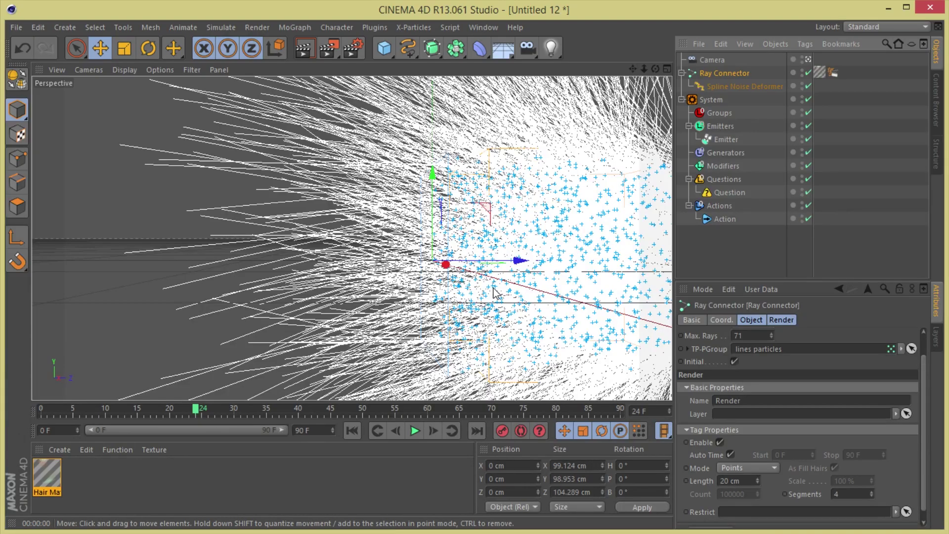
left_click(50, 474)
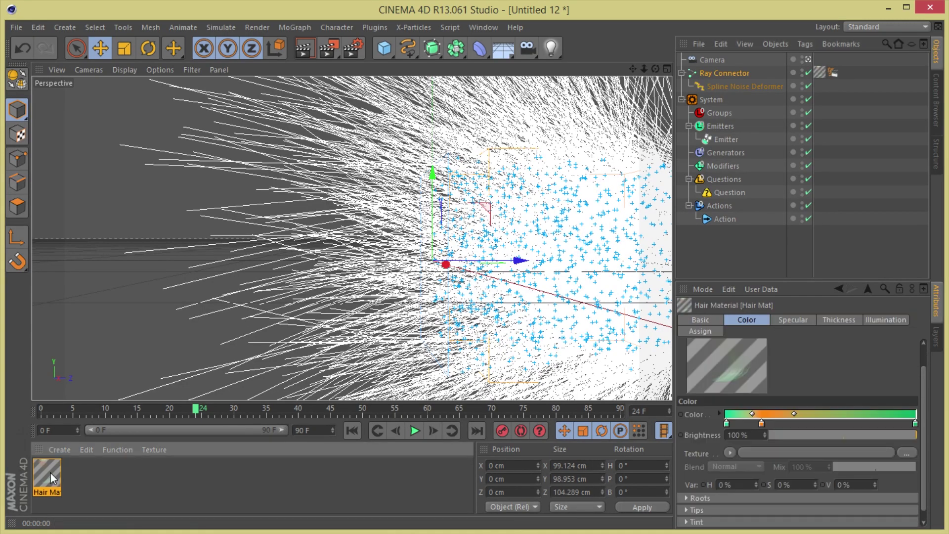
key("ctrl+c")
key("ctrl+v")
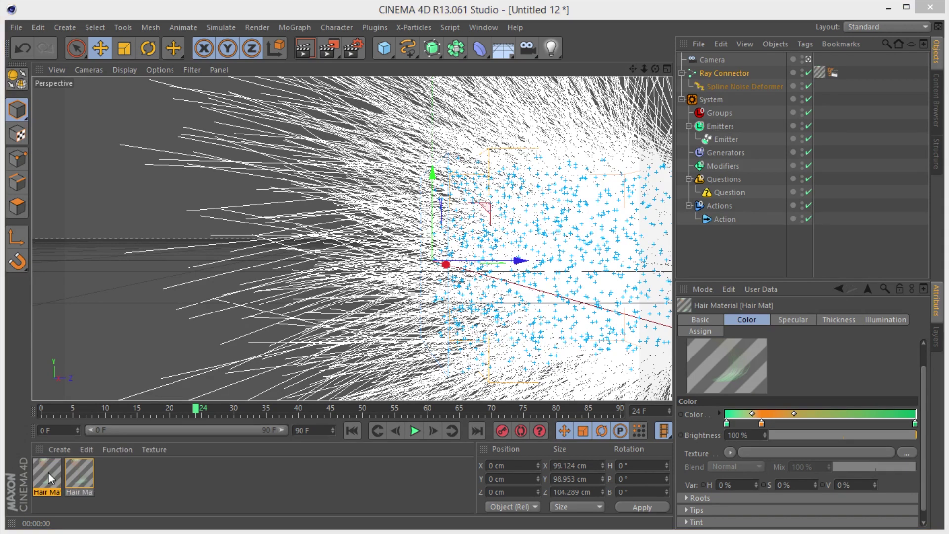
In the first hair material's color gradient, give the root knot the pink RGB 215, 16, 99
double_click(46, 473)
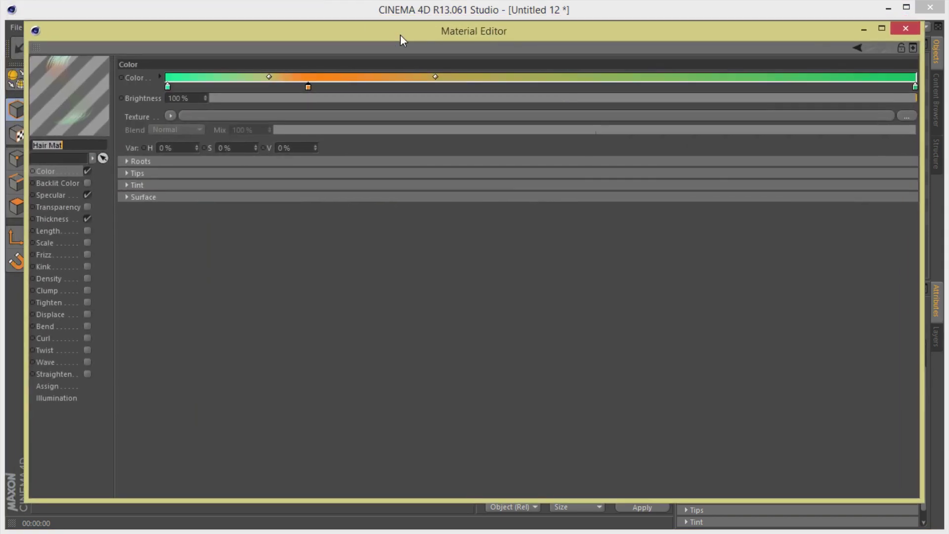
left_click(85, 174)
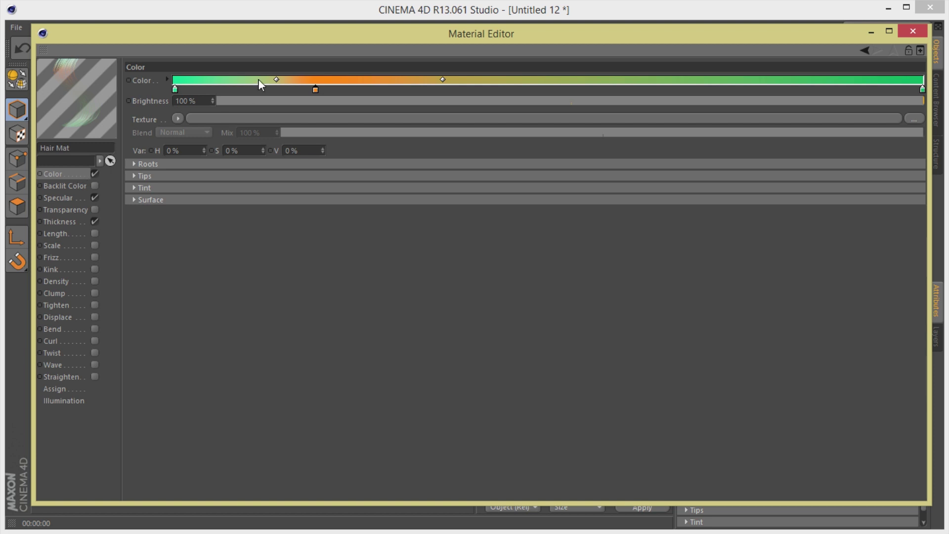
double_click(175, 89)
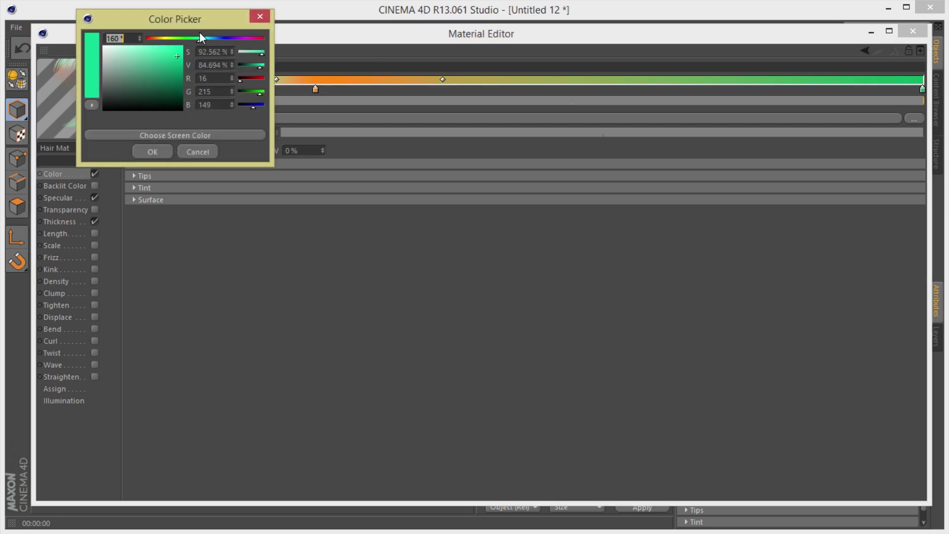
left_click_drag(201, 38, 258, 38)
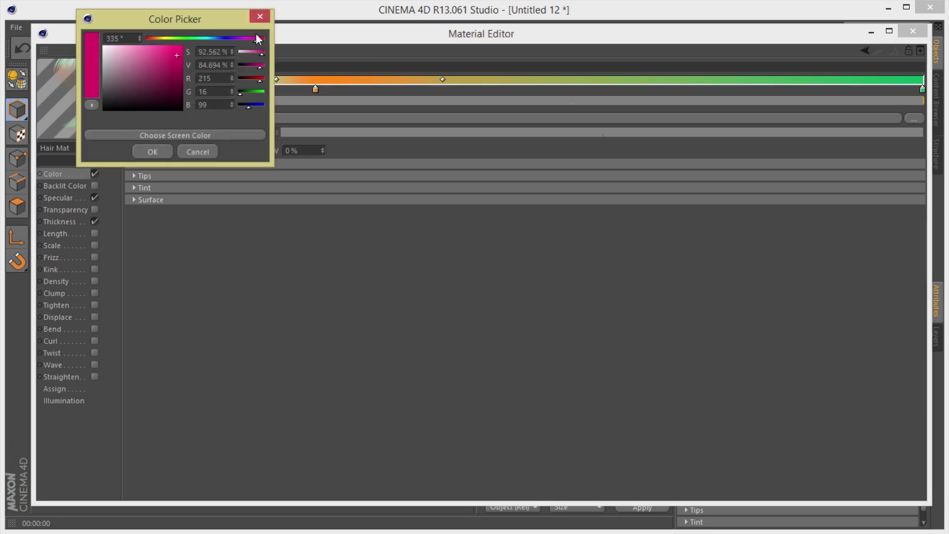
left_click(153, 152)
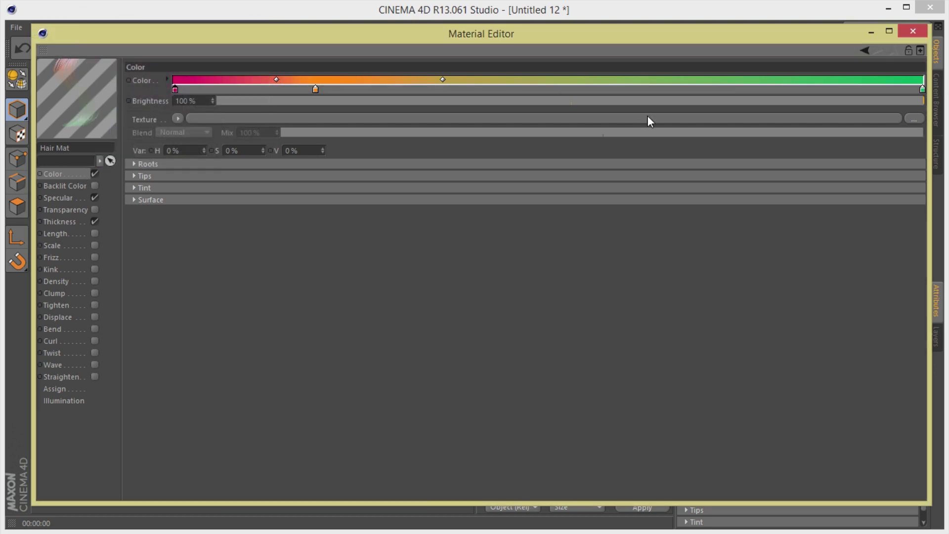
Change the green tip knot of the hair gradient to a bright orange and close the material editor
double_click(922, 90)
left_click(880, 41)
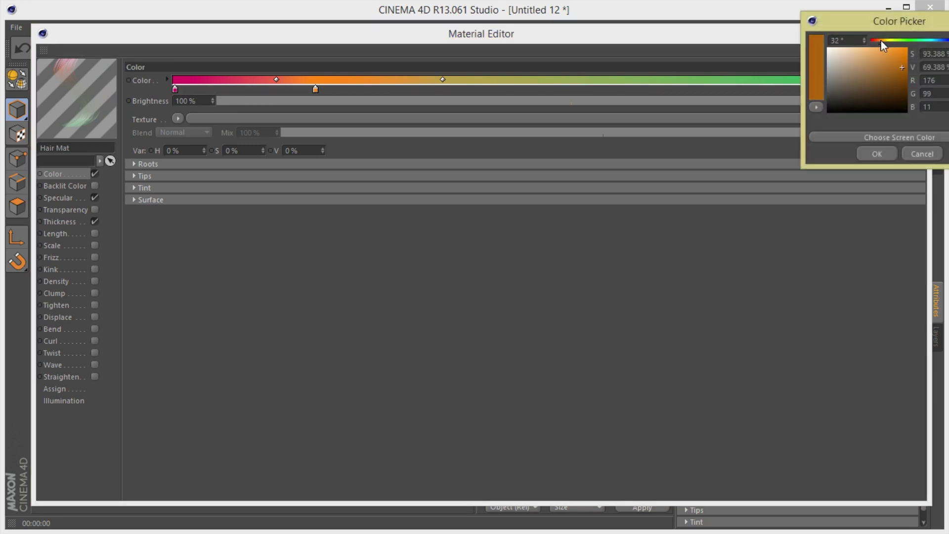
left_click(902, 55)
left_click(875, 154)
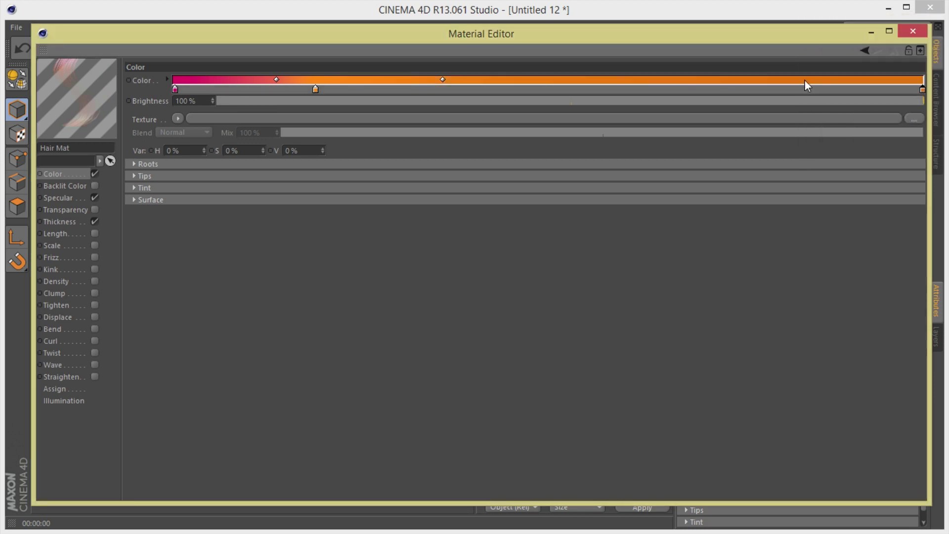
left_click(912, 31)
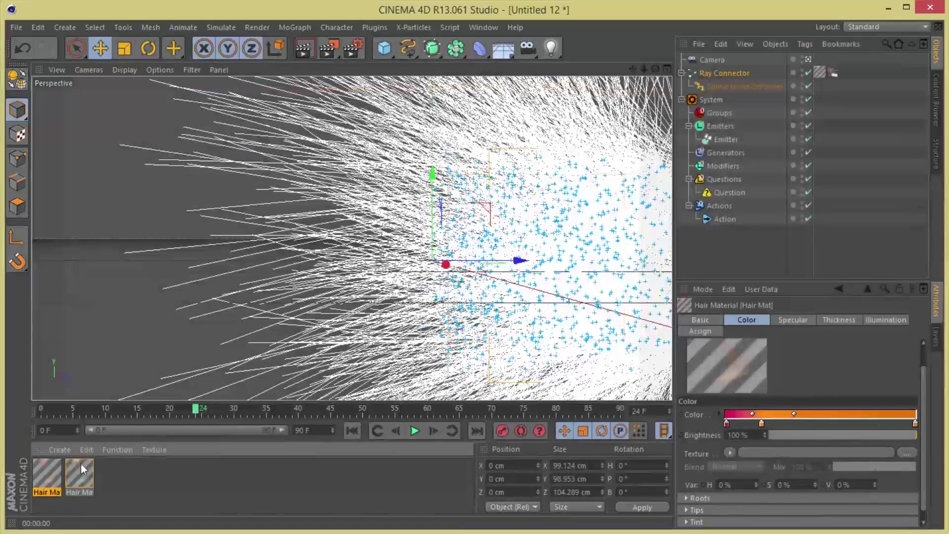
Apply the pink and orange hair material to the Ray Connector and render it to the Picture Viewer without overwriting renders0024.png
left_click_drag(119, 449, 821, 74)
left_click(305, 48)
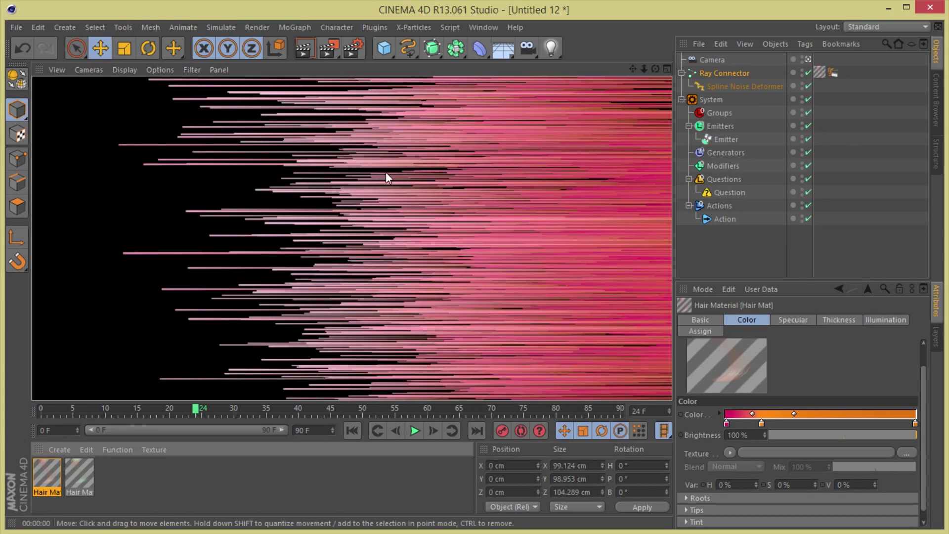
left_click(328, 48)
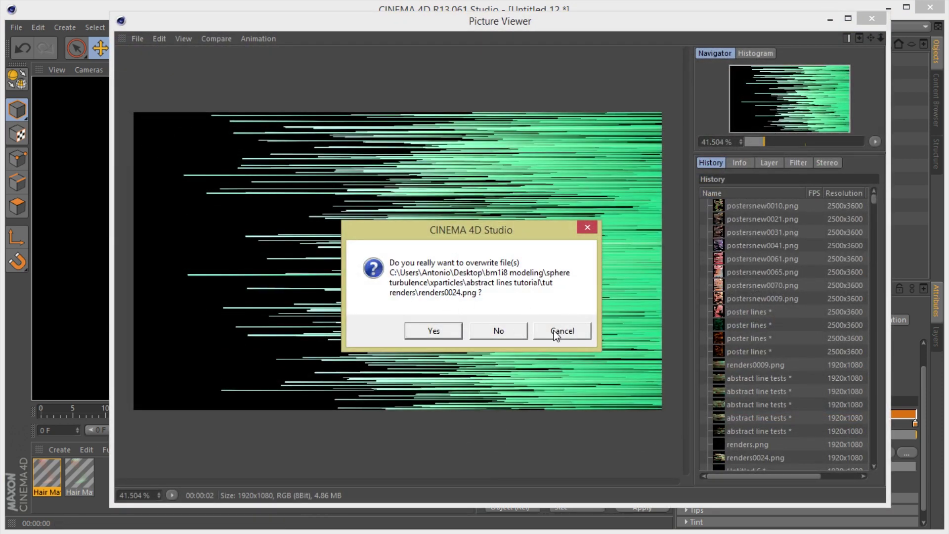
left_click(525, 335)
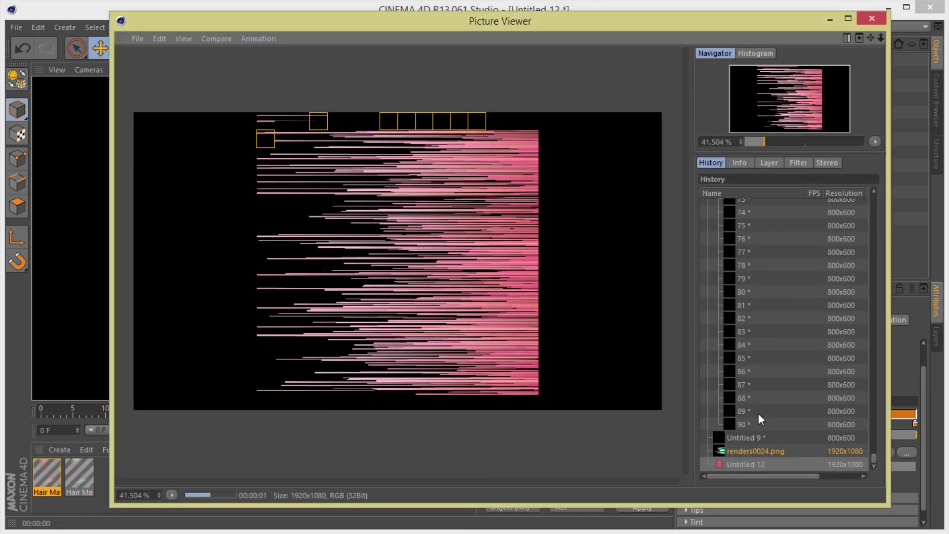
Save the pink render from the Picture Viewer history into the tut renders folder under the name image
right_click(769, 462)
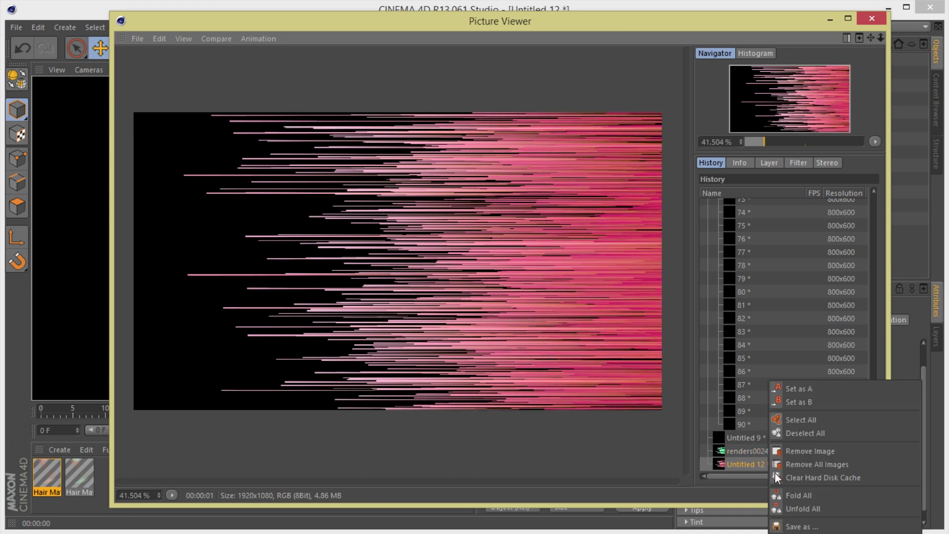
left_click(811, 525)
key("Return")
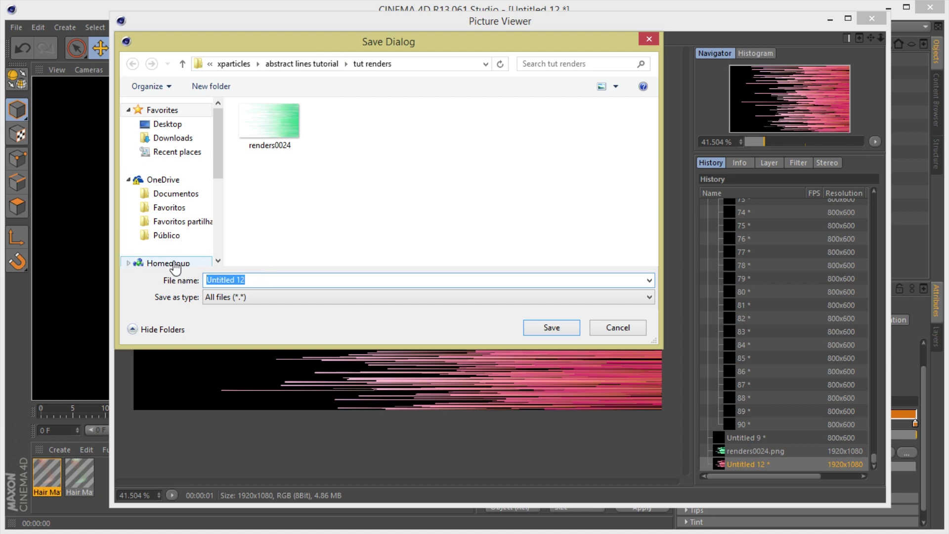
type("mega")
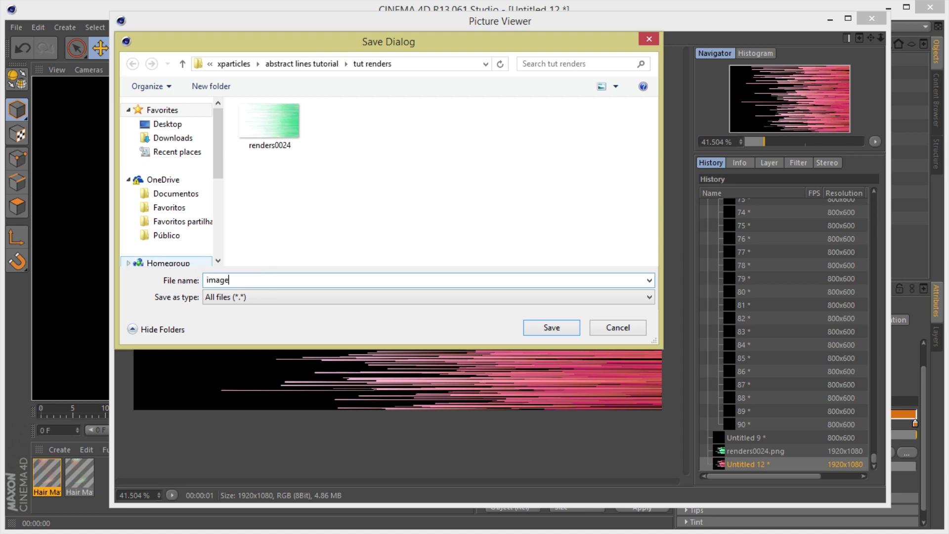
key("Return")
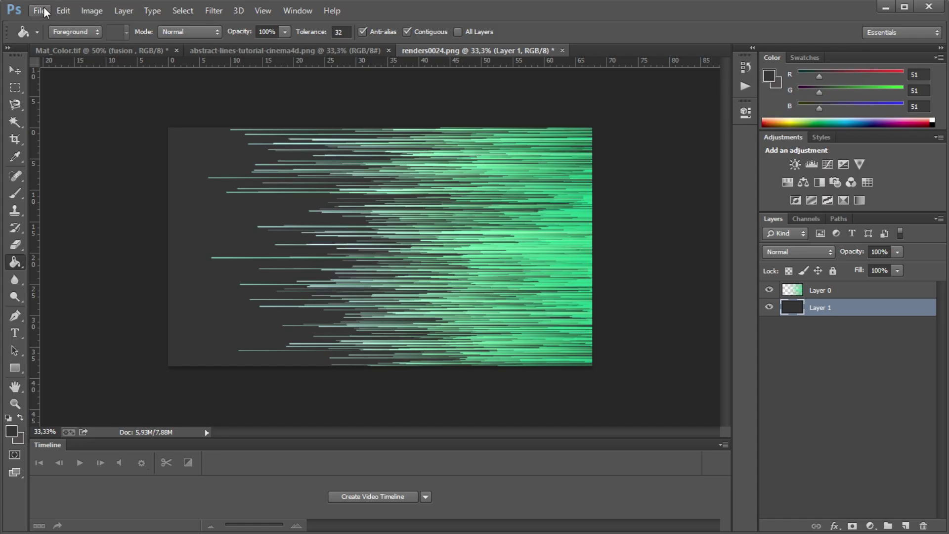
In Photoshop, place the file image from the tut renders folder into the renders0024 document at its original size
left_click(39, 11)
left_click(62, 226)
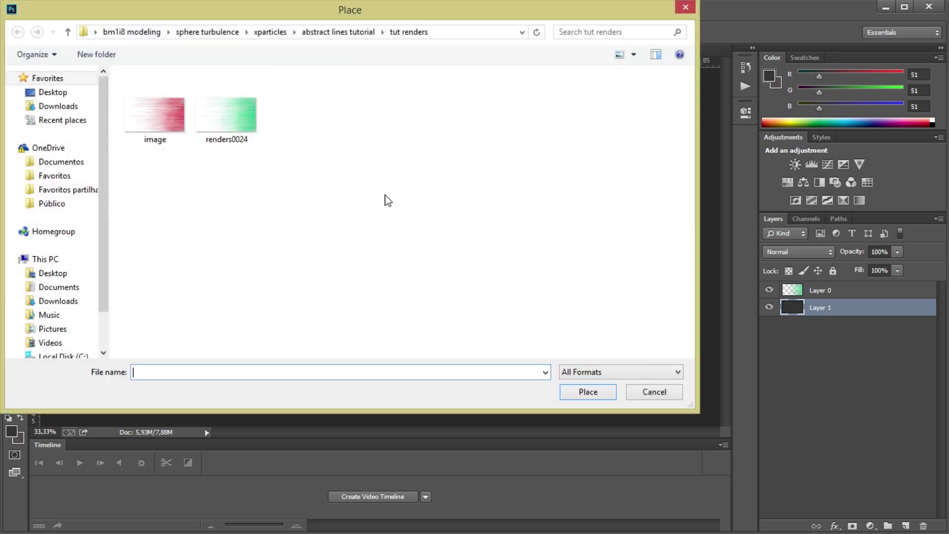
left_click(172, 121)
left_click(588, 392)
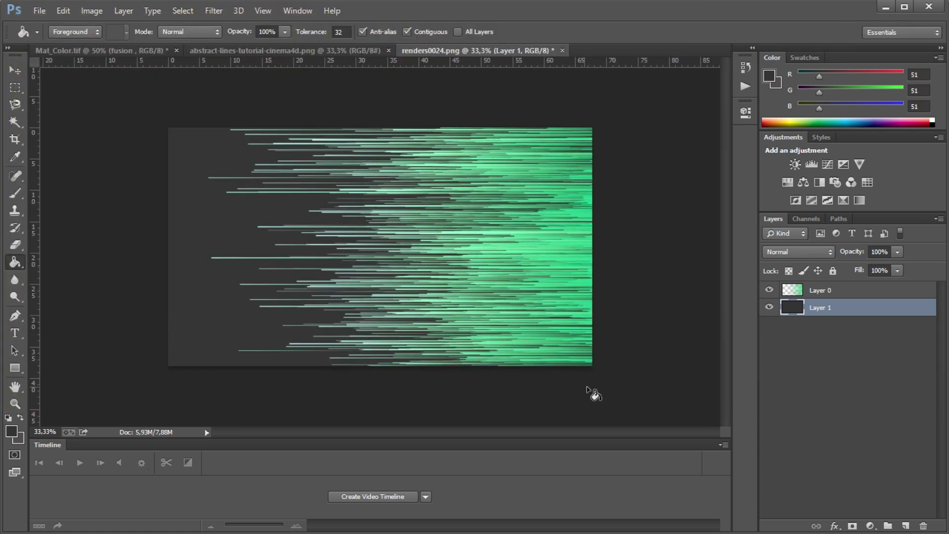
left_click(15, 70)
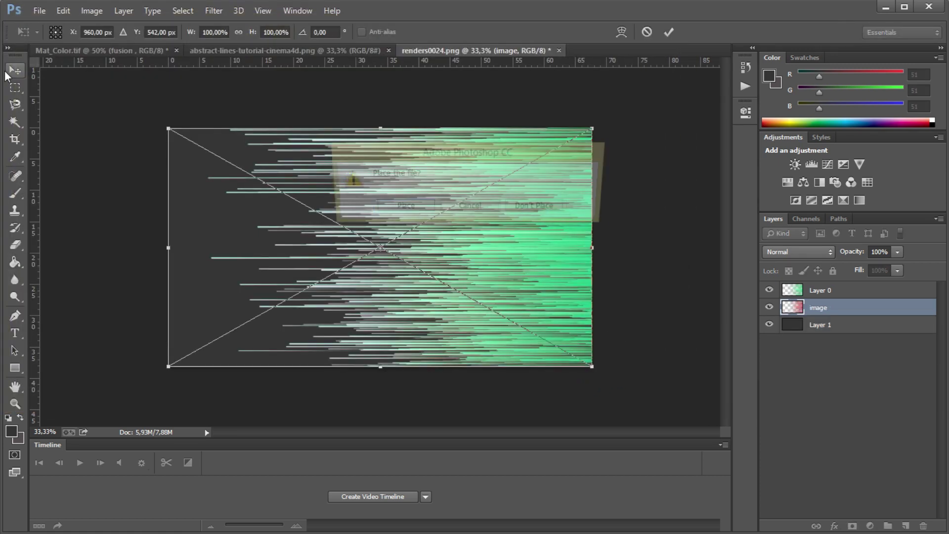
left_click(397, 210)
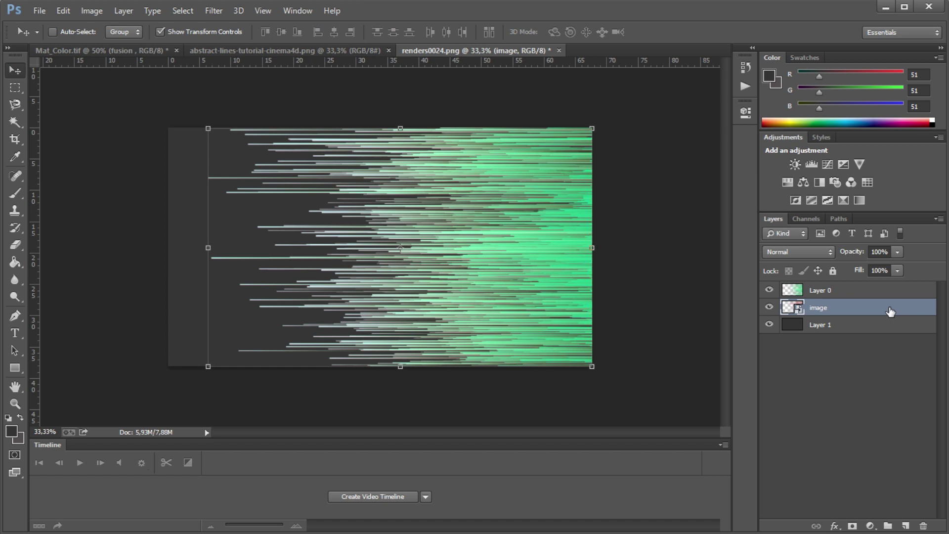
Duplicate the image layer and move the copy above Layer 0
right_click(842, 314)
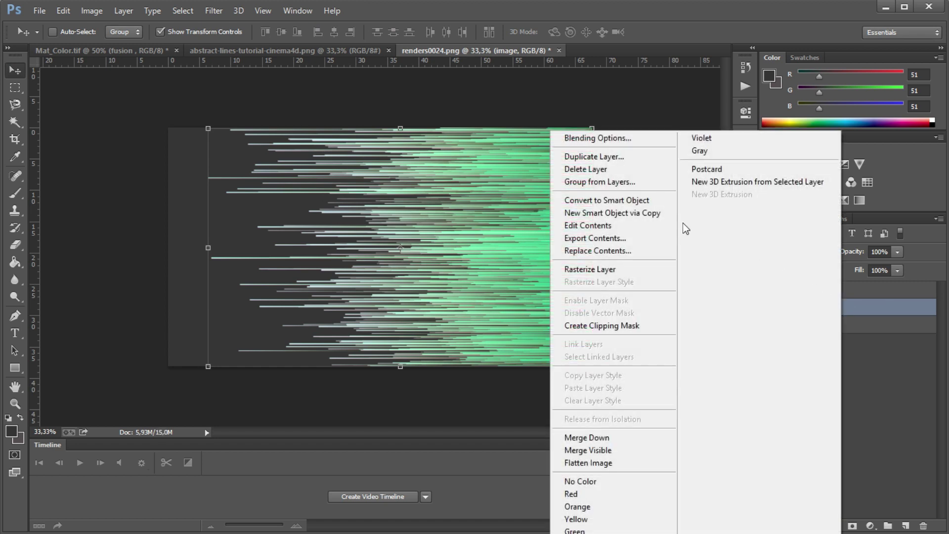
left_click(619, 159)
key("Return")
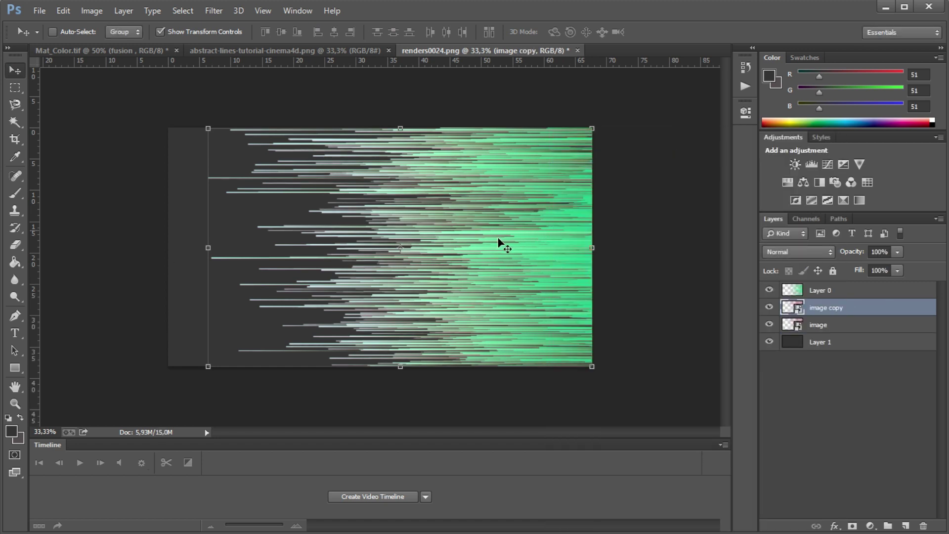
left_click(850, 296)
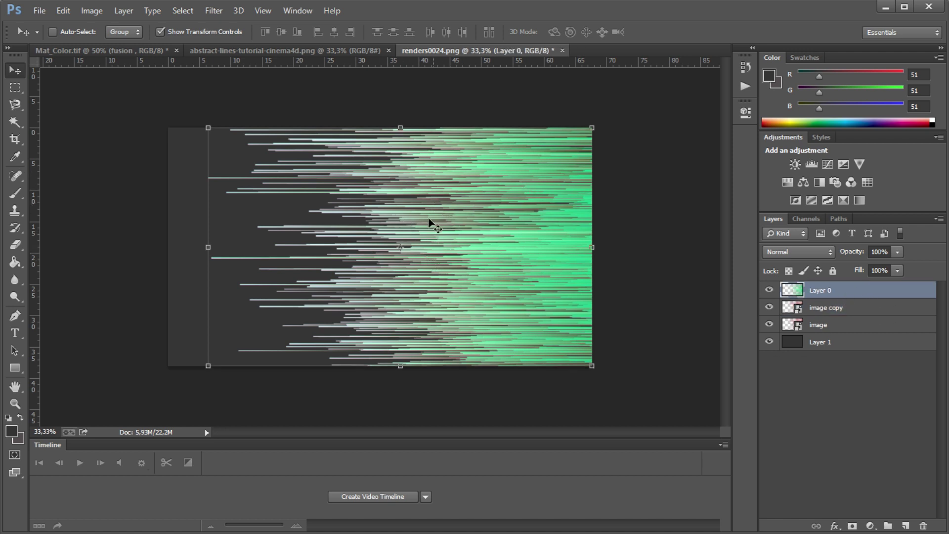
left_click(825, 309)
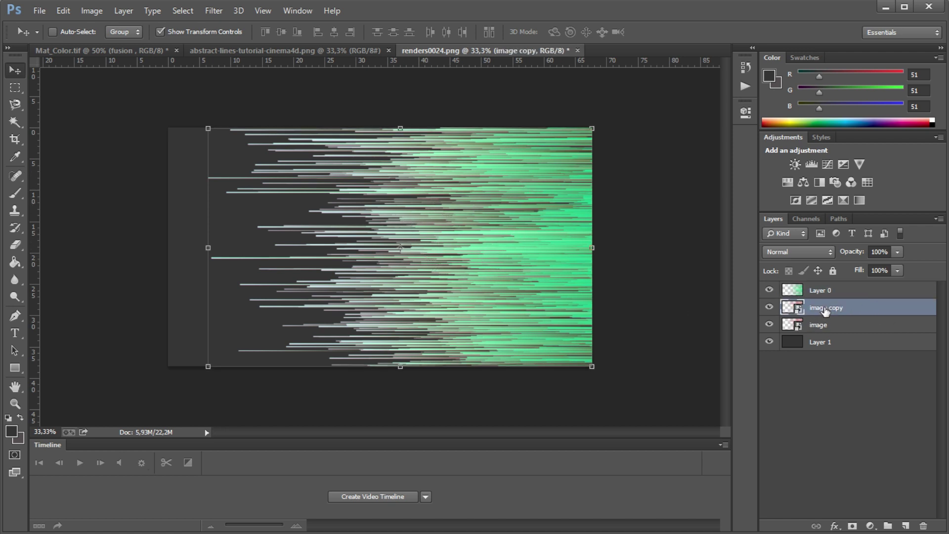
left_click_drag(825, 310, 820, 286)
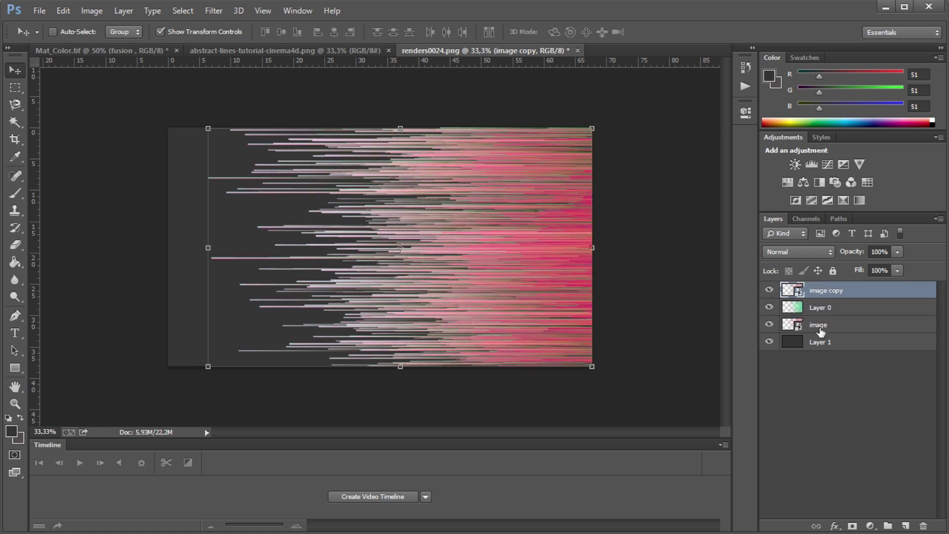
Reduce the image copy layer's opacity to about 78% and add a Vibrance adjustment layer with Vibrance +38 and Saturation +21
left_click(897, 252)
left_click_drag(897, 267, 879, 272)
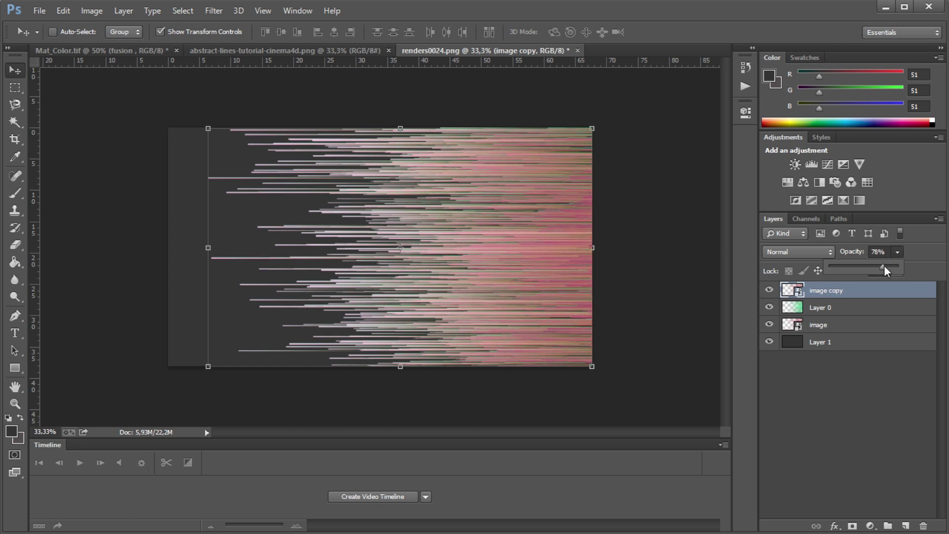
left_click(872, 525)
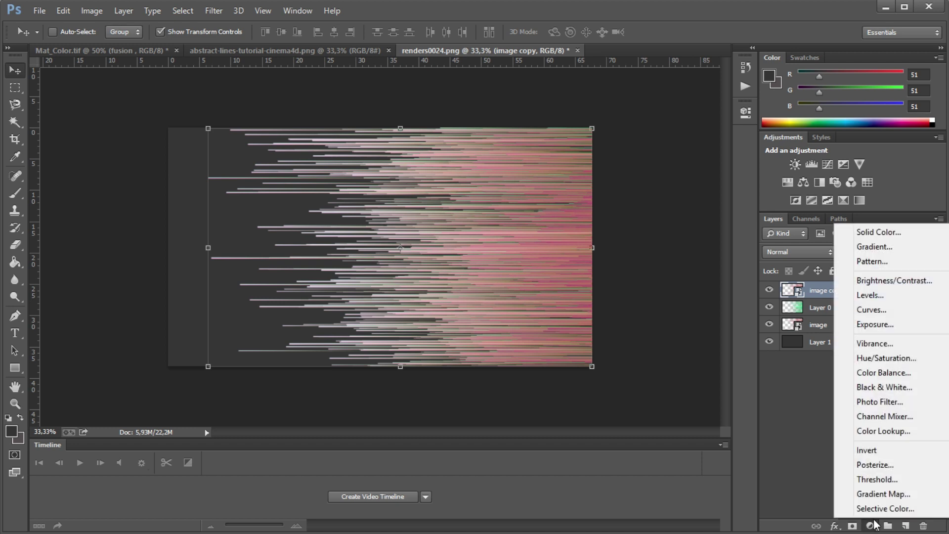
left_click(875, 344)
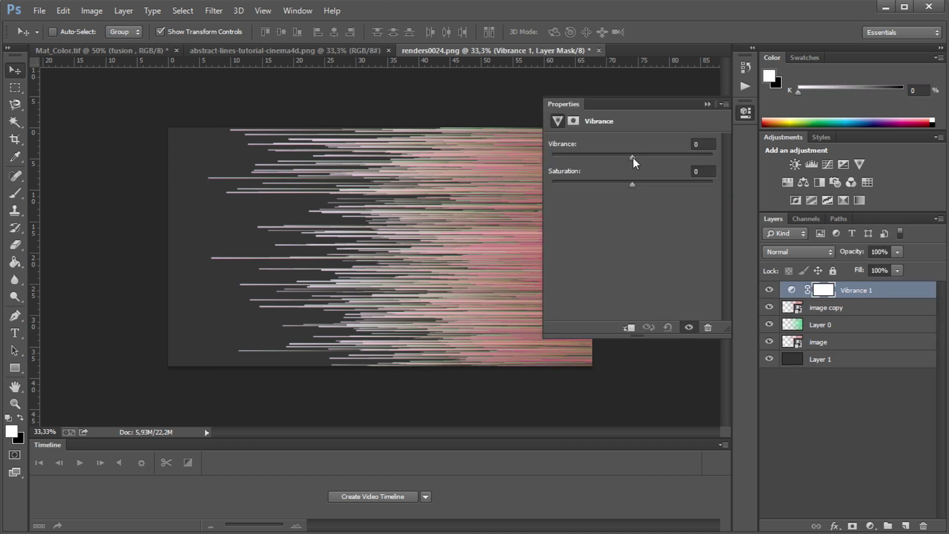
left_click_drag(633, 158, 652, 191)
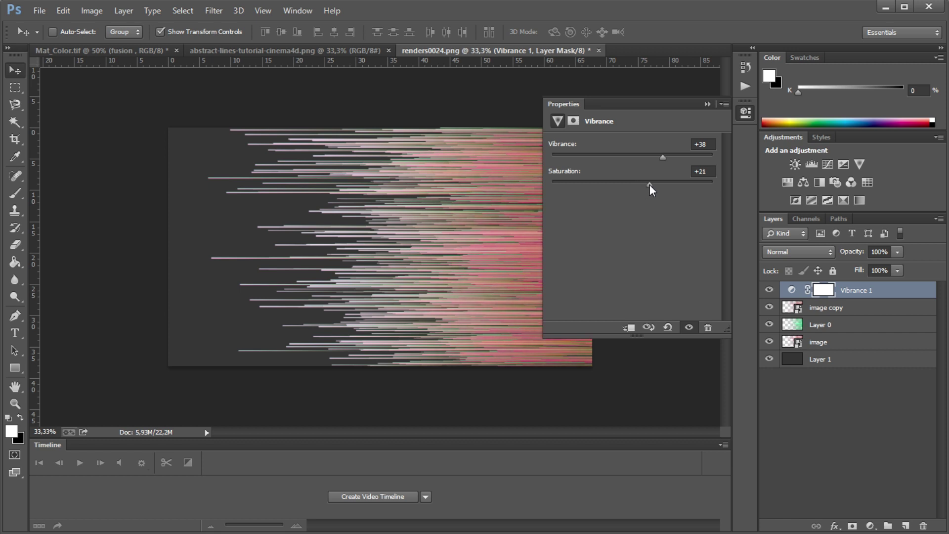
left_click(708, 104)
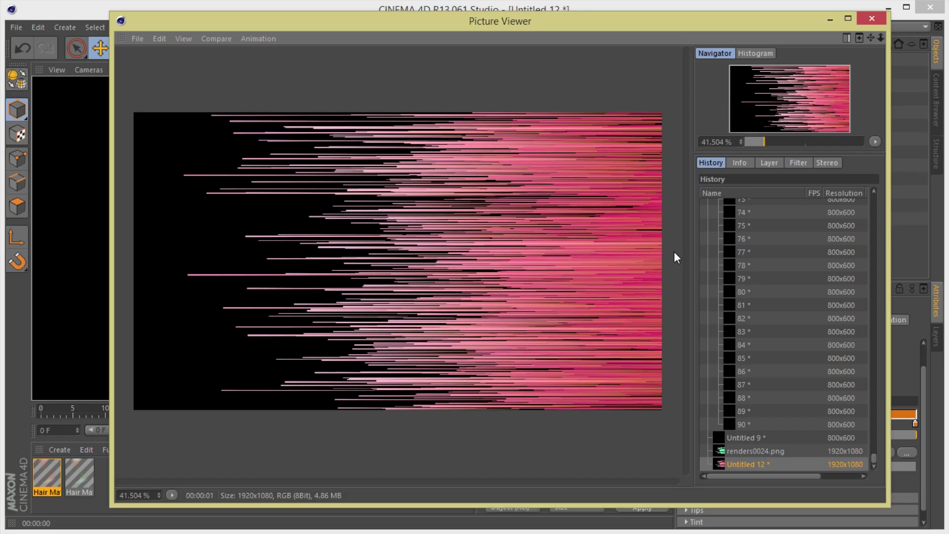
Switch to Cinema 4D, close the Picture Viewer, and render the lines head-on in the perspective viewport outside the camera
left_click_drag(729, 20, 716, 22)
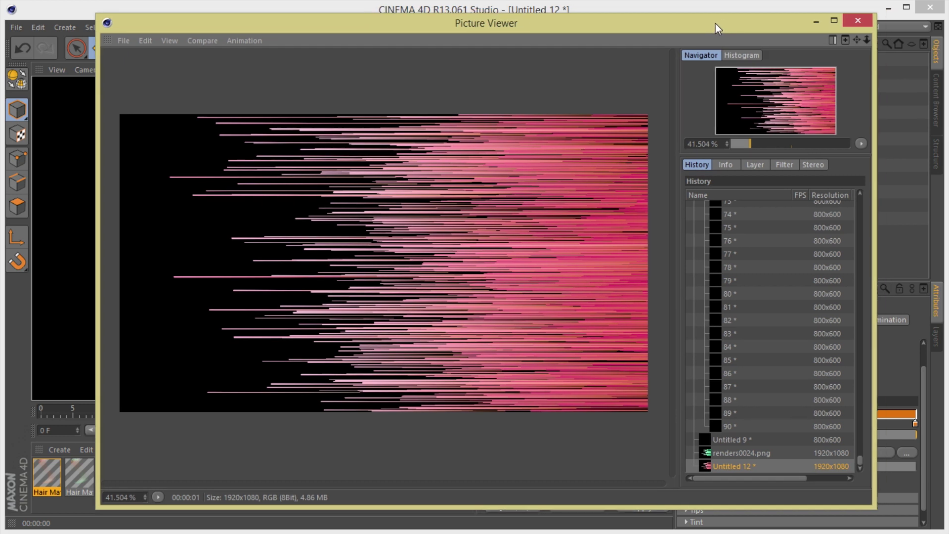
left_click(857, 21)
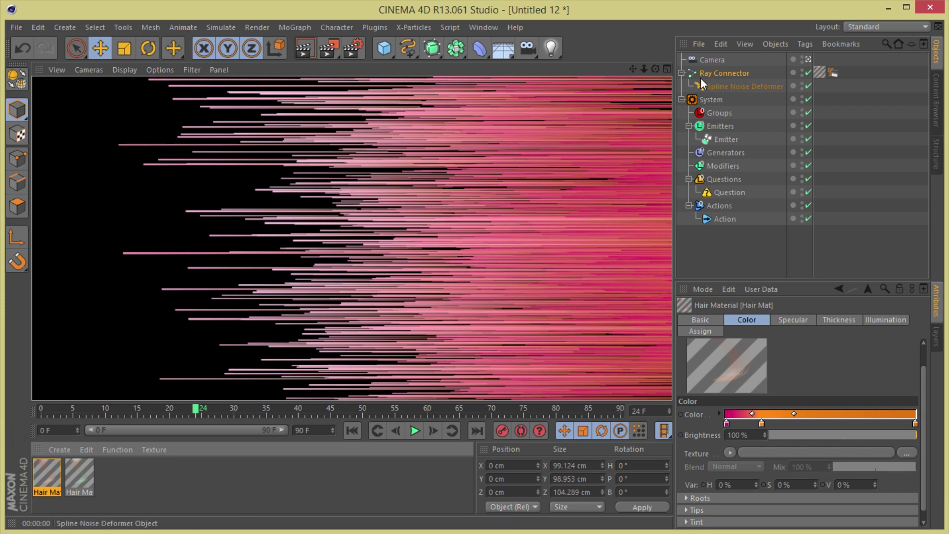
left_click(714, 60)
left_click_drag(657, 65, 399, 96)
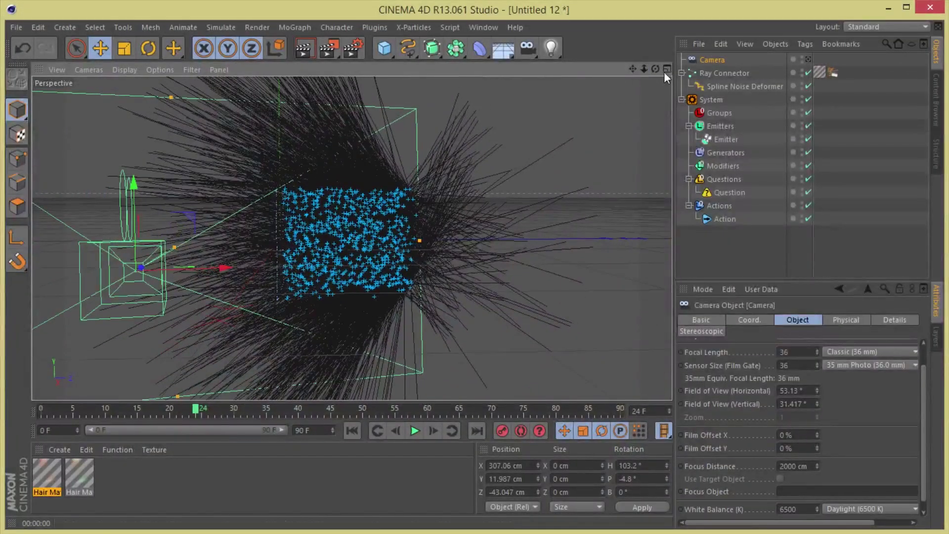
left_click_drag(656, 68, 487, 70)
left_click_drag(644, 70, 707, 71)
left_click_drag(632, 69, 641, 72)
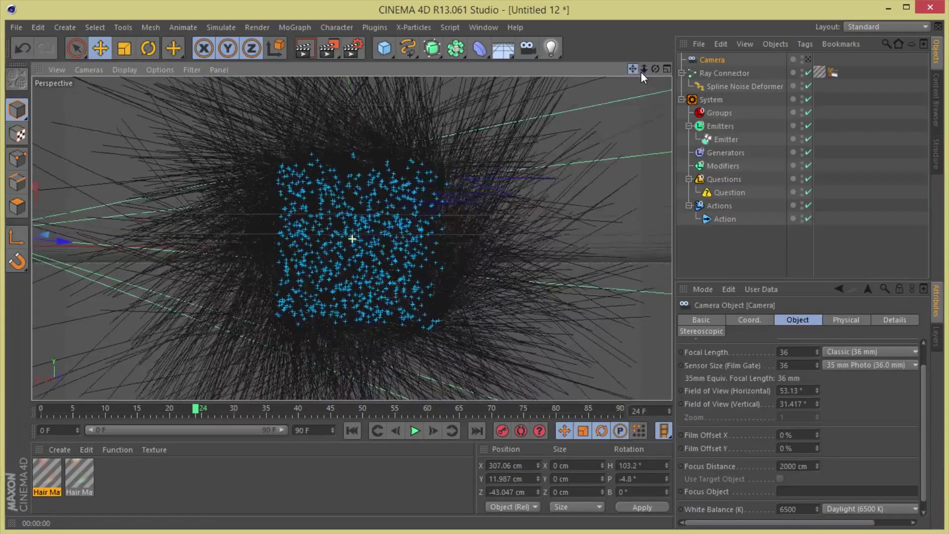
left_click(305, 50)
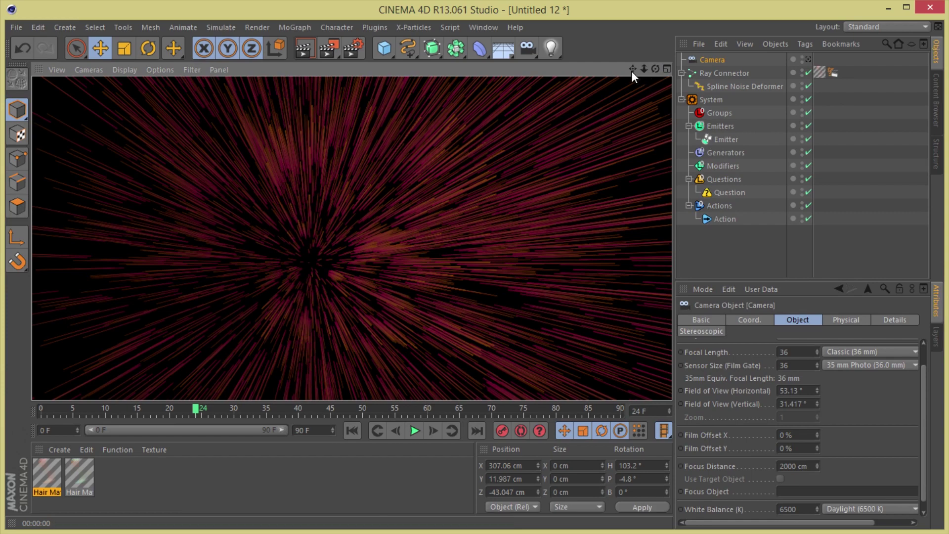
Reframe the perspective view closer around the particles and render it again in the viewport
mouse_move(632, 71)
left_mouse_down()
mouse_move(653, 66)
mouse_move(638, 65)
left_mouse_up()
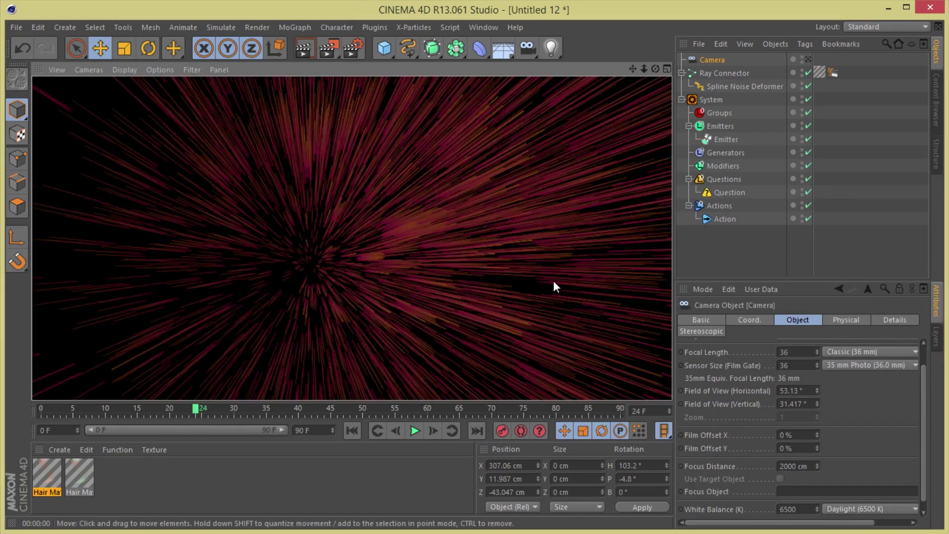
left_click(645, 72)
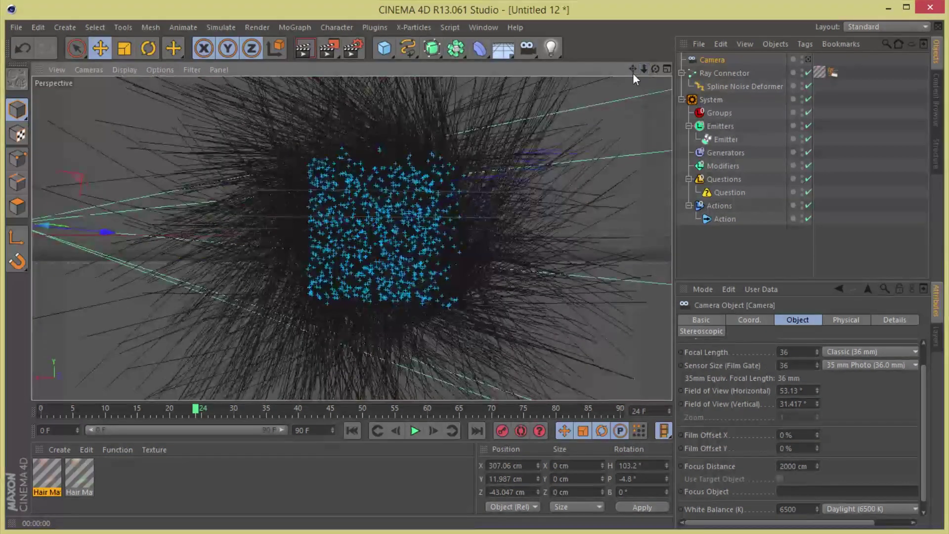
left_click_drag(631, 69, 640, 67)
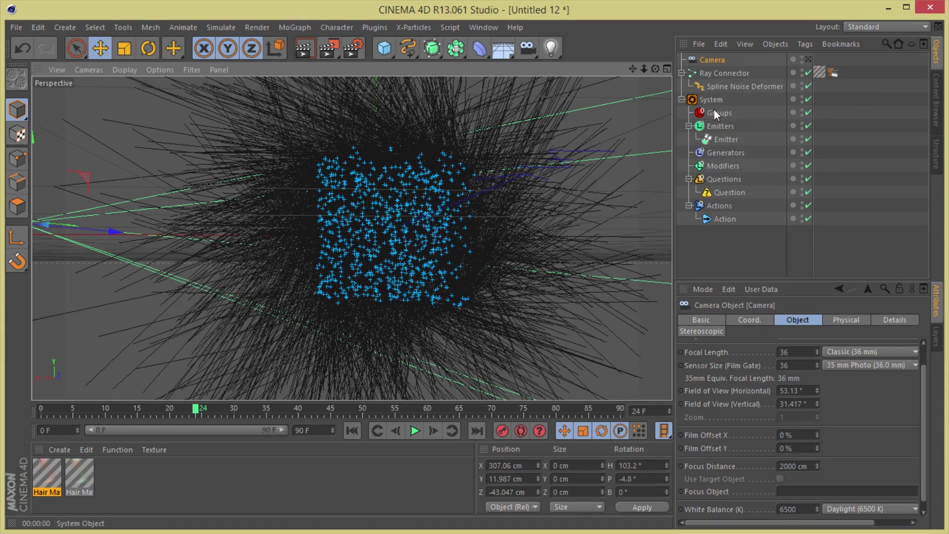
left_click_drag(649, 72, 612, 75)
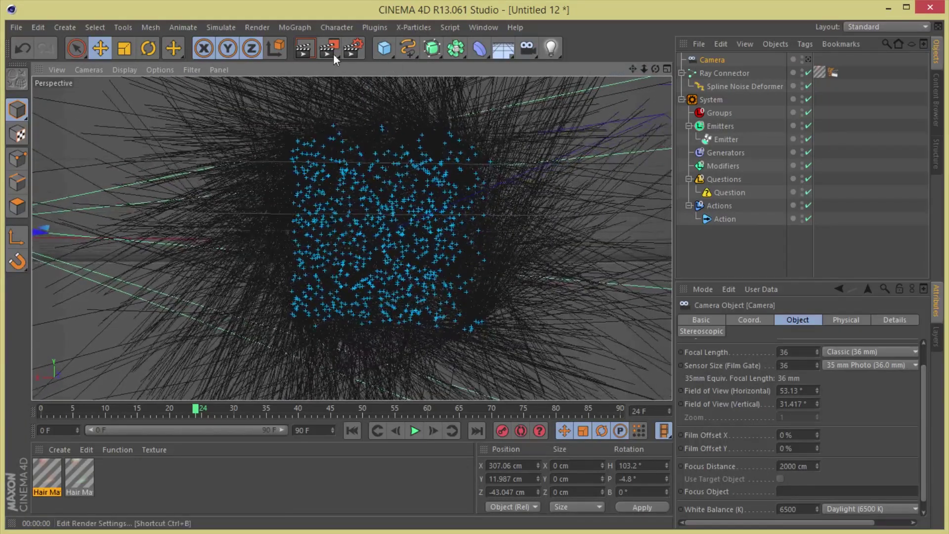
left_click(305, 48)
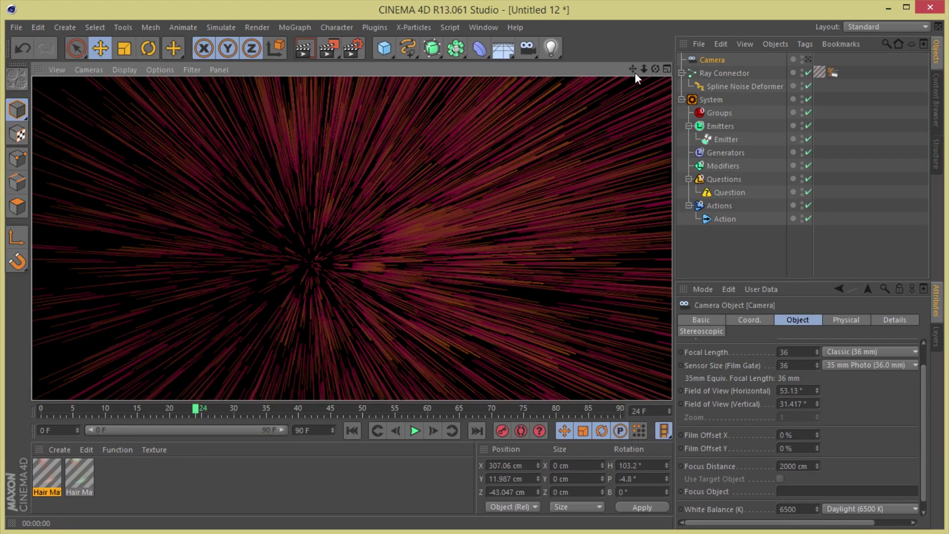
Play the tests sequence from frame 0 in the Picture Viewer history, stop the playback, and close the viewer
left_click(329, 48)
left_click(568, 335)
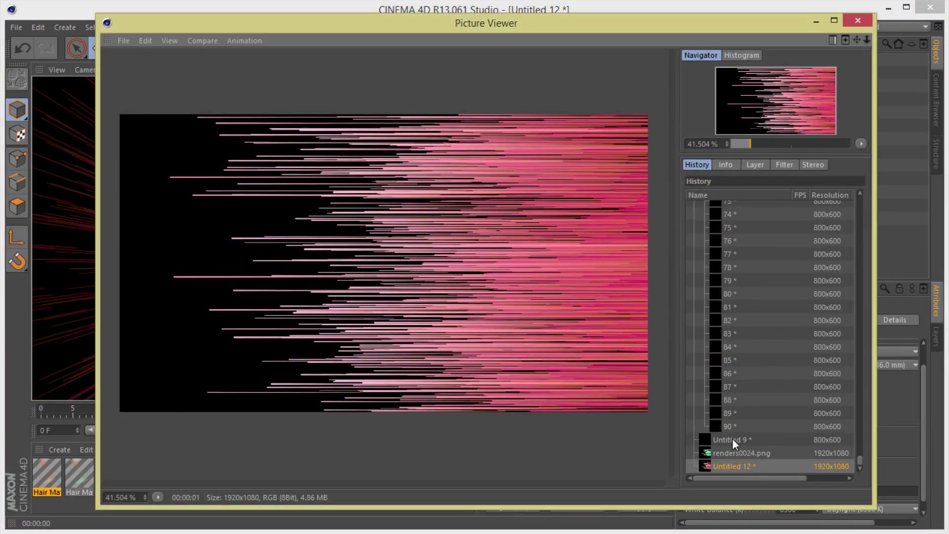
left_click_drag(861, 458, 868, 426)
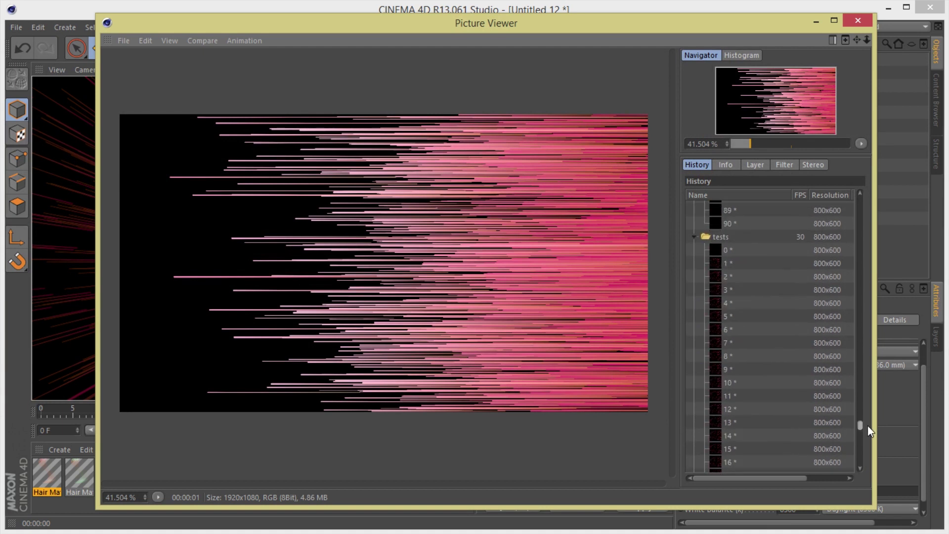
left_click(733, 251)
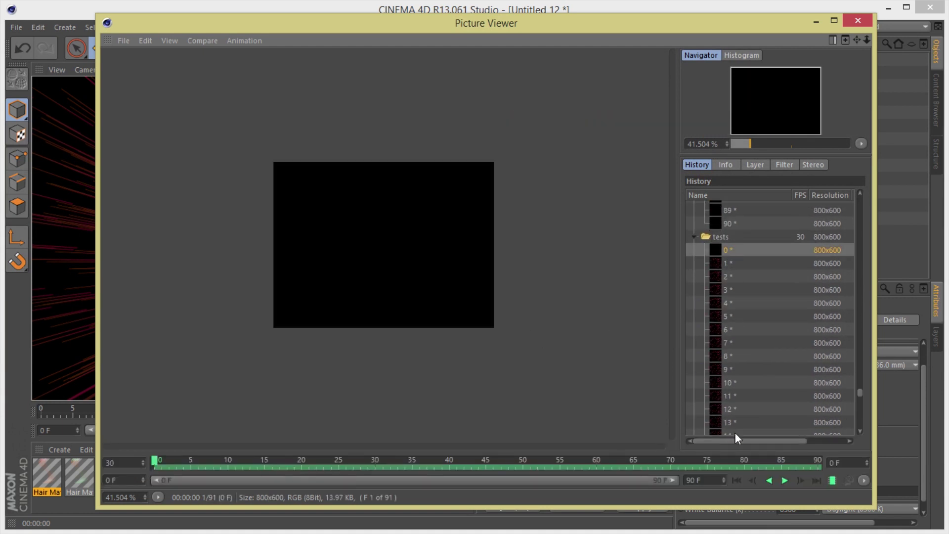
left_click(789, 480)
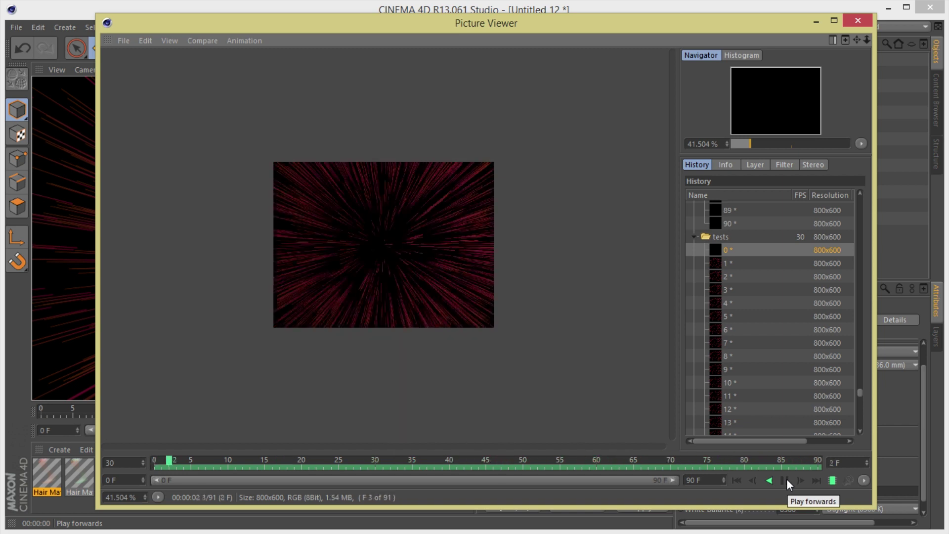
left_click(785, 480)
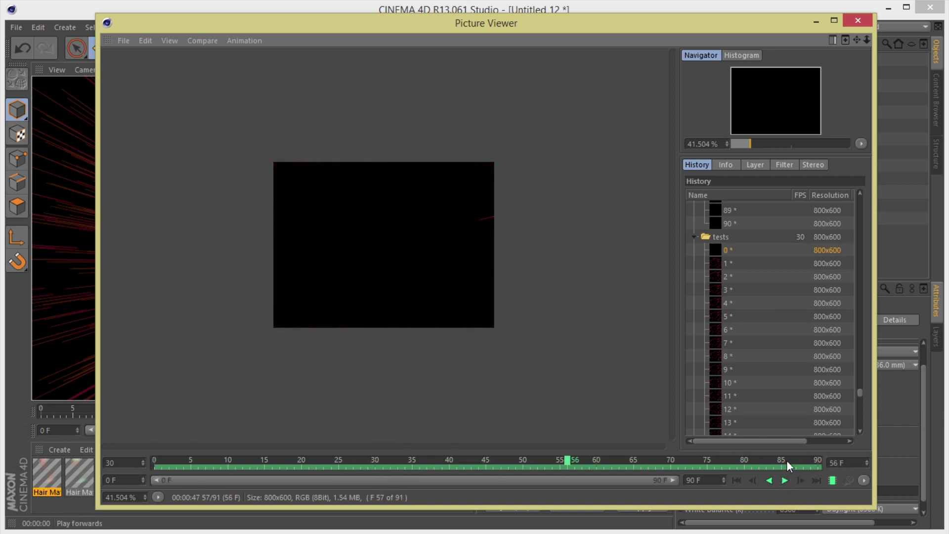
left_click(858, 20)
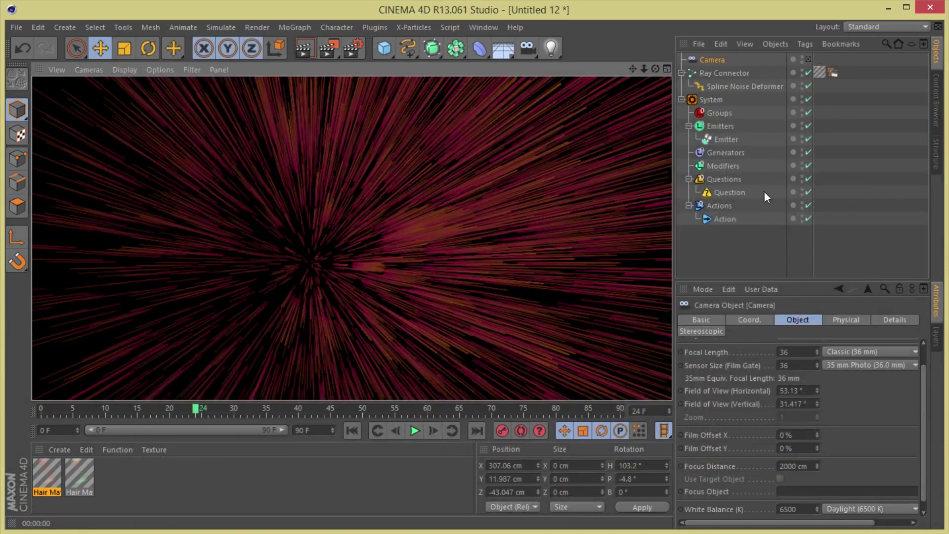
Set the Emitter's emission mode to Pulse with an interval of 100 frames
left_click(722, 140)
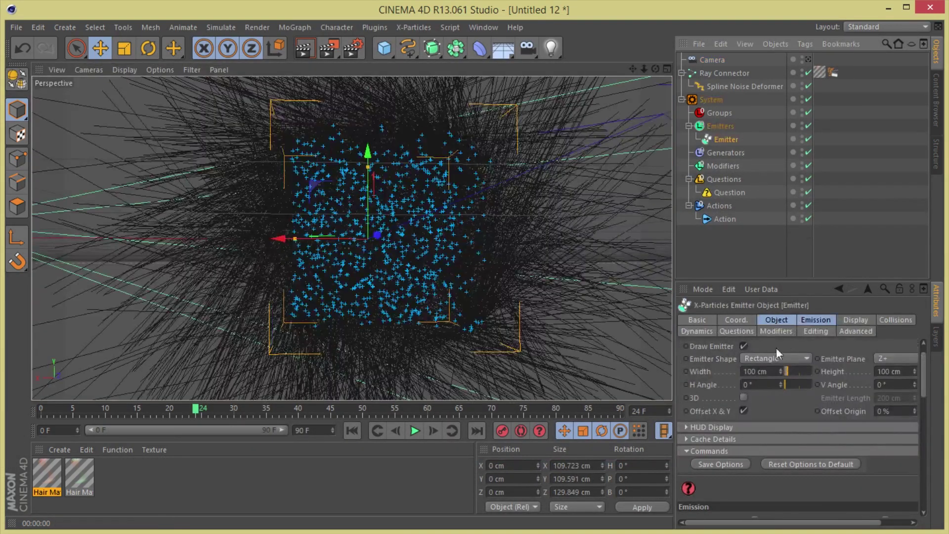
left_click(805, 320)
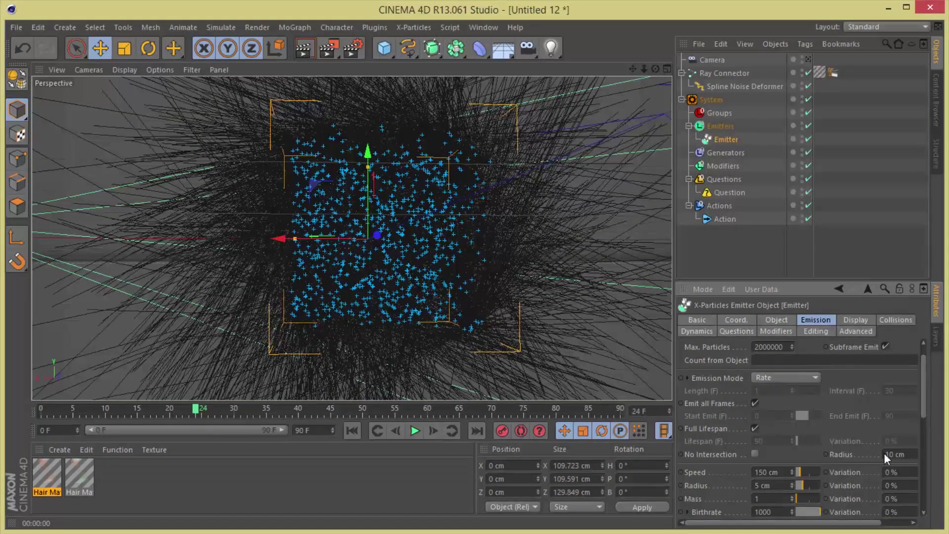
left_click(781, 379)
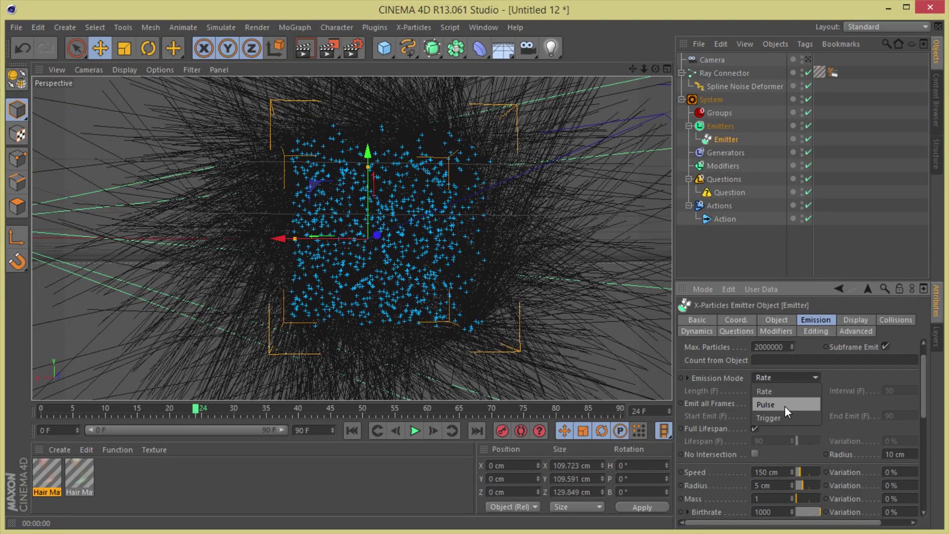
left_click(784, 404)
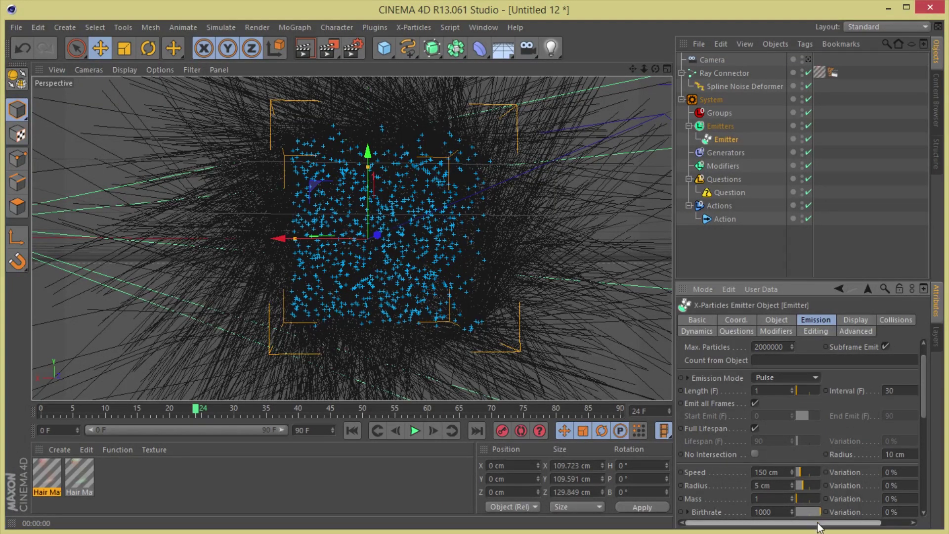
left_click_drag(822, 523, 851, 522)
left_click_drag(902, 391, 922, 390)
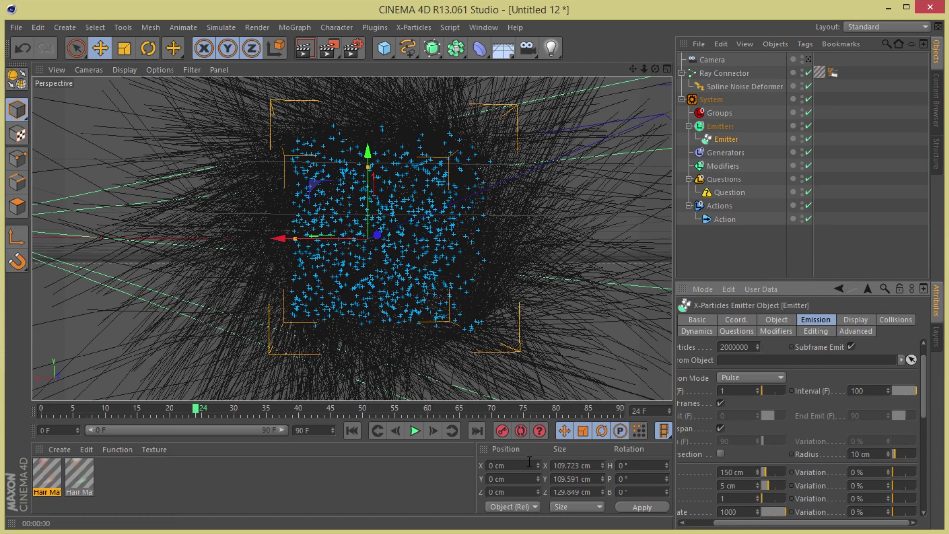
Play the particle animation from the start, stop at frame 11, and render that frame in the perspective viewport
left_click(351, 430)
left_click(413, 430)
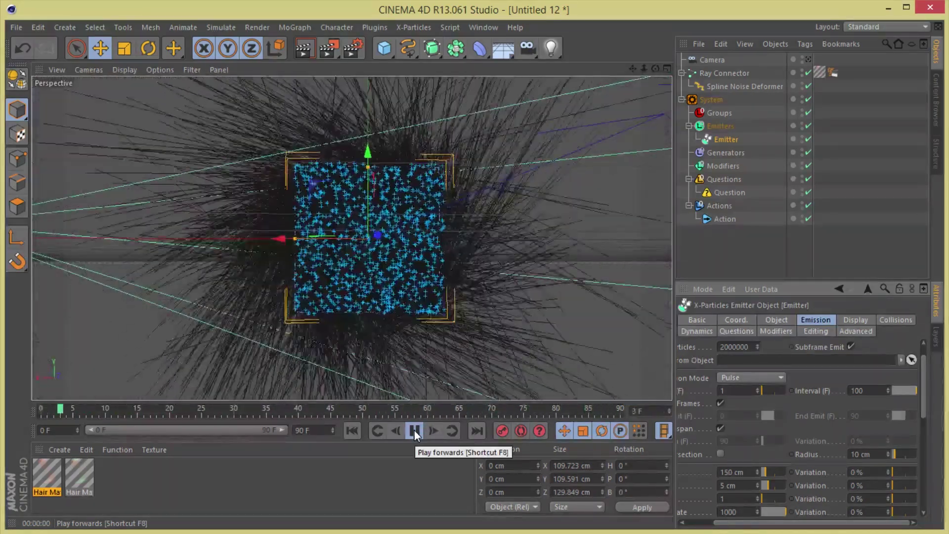
left_click(414, 430)
mouse_move(656, 70)
left_mouse_down()
mouse_move(624, 61)
mouse_move(659, 69)
left_mouse_up()
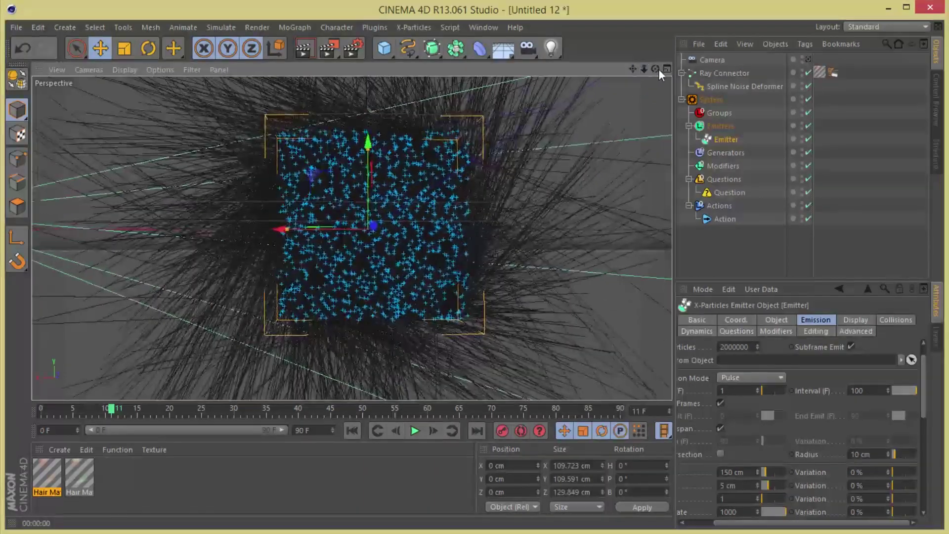
left_click(302, 48)
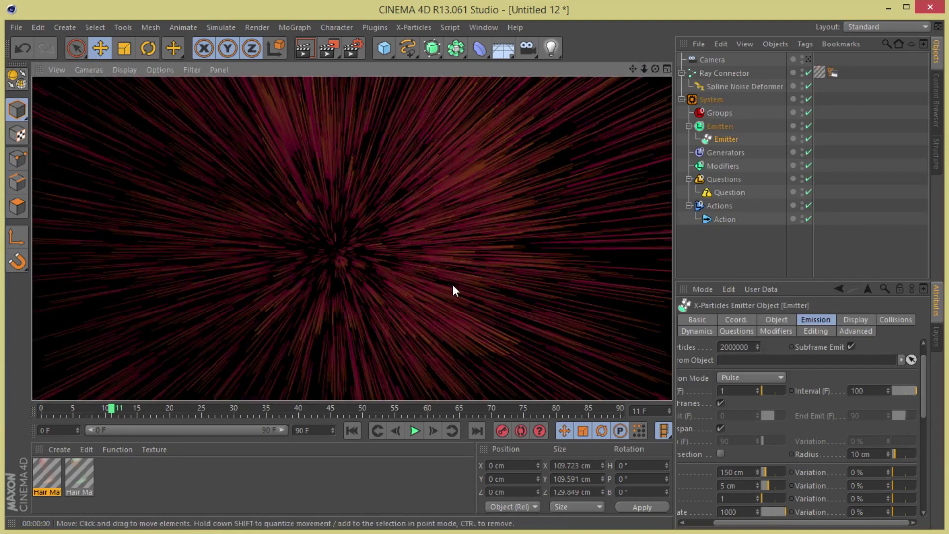